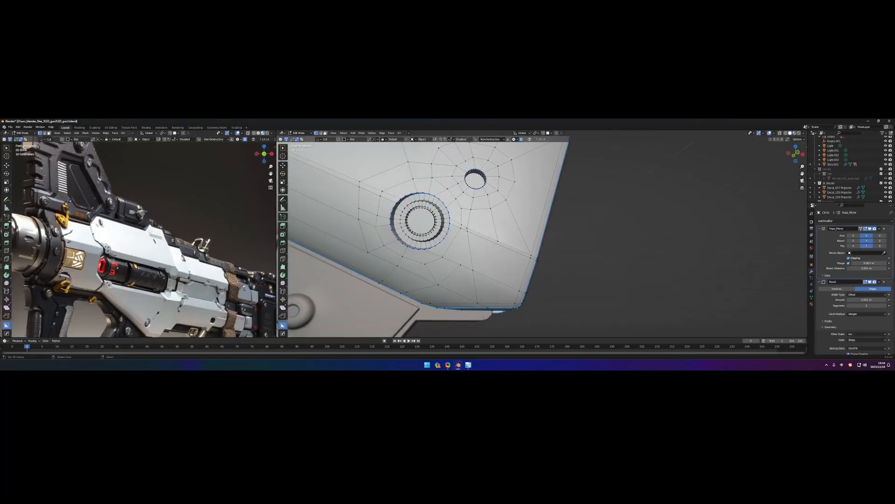
Add the SurfaceSlide modifier while inspecting the round keyhole recess, then check it shaded
{"action": "middle_click_drag", "start_coordinate": [448, 251], "coordinate": [495, 230]}
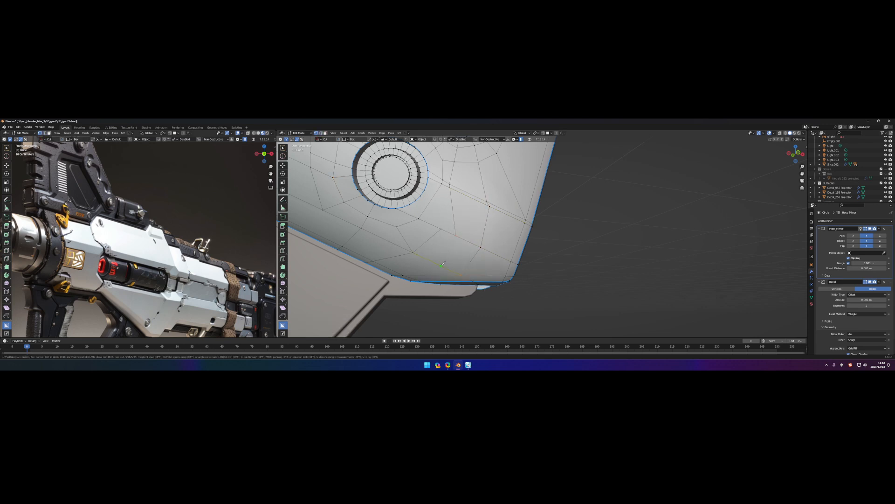
{"action": "middle_click_drag", "start_coordinate": [447, 226], "coordinate": [442, 215]}
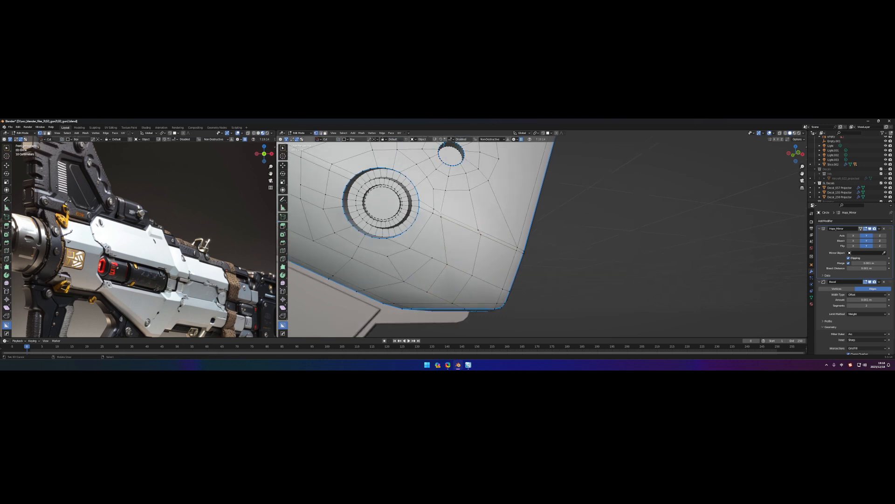
{"action": "left_click", "coordinate": [413, 231]}
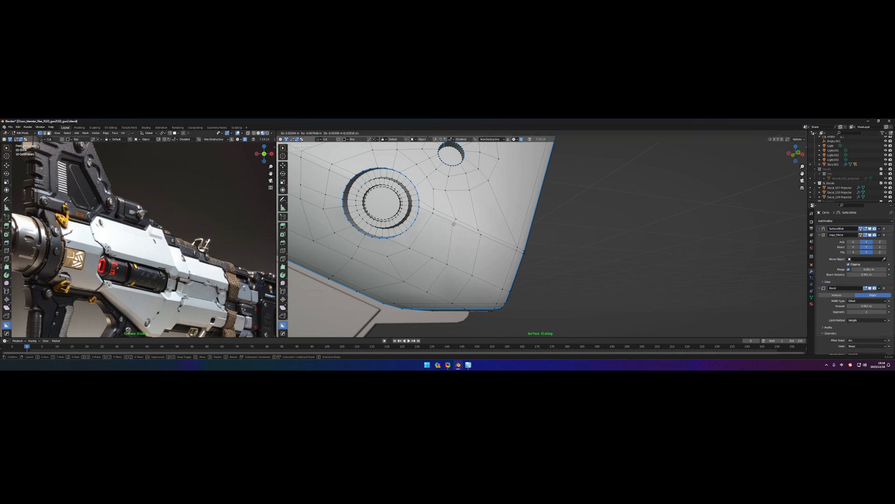
{"action": "key", "text": "Tab"}
{"action": "scroll", "coordinate": [452, 232], "scroll_direction": "down", "scroll_amount": 4}
Review the circular detail in and out of Edit Mode and bring up the mesh context menu
{"action": "mouse_move", "coordinate": [451, 232]}
{"action": "middle_mouse_down"}
{"action": "mouse_move", "coordinate": [504, 245]}
{"action": "mouse_move", "coordinate": [448, 224]}
{"action": "mouse_move", "coordinate": [490, 238]}
{"action": "mouse_move", "coordinate": [453, 249]}
{"action": "middle_mouse_up"}
{"action": "scroll", "coordinate": [540, 257], "scroll_direction": "up", "scroll_amount": 4}
{"action": "key", "text": "Tab"}
{"action": "key", "text": "Tab"}
{"action": "scroll", "coordinate": [490, 237], "scroll_direction": "up", "scroll_amount": 3}
{"action": "scroll", "coordinate": [468, 243], "scroll_direction": "up", "scroll_amount": 3}
{"action": "key", "text": "Tab"}
{"action": "scroll", "coordinate": [467, 243], "scroll_direction": "up", "scroll_amount": 2}
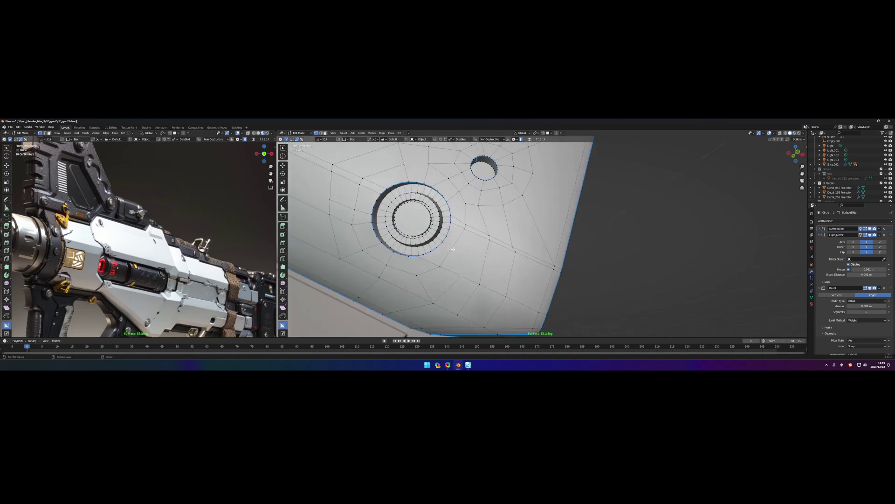
{"action": "mouse_move", "coordinate": [454, 249]}
{"action": "middle_mouse_down"}
{"action": "mouse_move", "coordinate": [489, 231]}
{"action": "mouse_move", "coordinate": [477, 256]}
{"action": "middle_mouse_up"}
{"action": "right_click", "coordinate": [495, 254]}
Check the gun body shaded, then focus Edit Mode on the two round bolts in the stock cutout
{"action": "key", "text": "Tab"}
{"action": "scroll", "coordinate": [495, 253], "scroll_direction": "down", "scroll_amount": 4}
{"action": "middle_click_drag", "start_coordinate": [495, 254], "coordinate": [522, 243]}
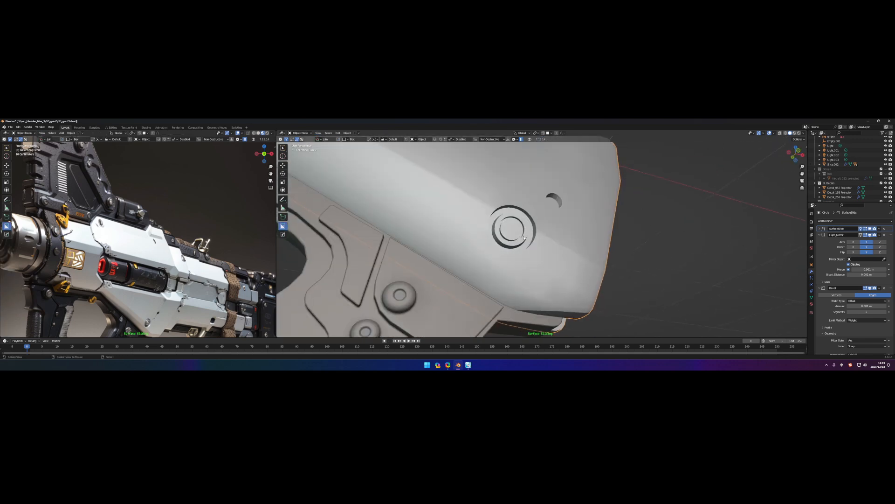
{"action": "scroll", "coordinate": [521, 243], "scroll_direction": "down", "scroll_amount": 5}
{"action": "key", "text": "Tab"}
{"action": "scroll", "coordinate": [497, 263], "scroll_direction": "up", "scroll_amount": 4}
{"action": "mouse_move", "coordinate": [355, 223]}
{"action": "middle_mouse_down"}
{"action": "mouse_move", "coordinate": [420, 237]}
{"action": "mouse_move", "coordinate": [448, 252]}
{"action": "mouse_move", "coordinate": [454, 267]}
{"action": "middle_mouse_up"}
{"action": "scroll", "coordinate": [447, 251], "scroll_direction": "up", "scroll_amount": 4}
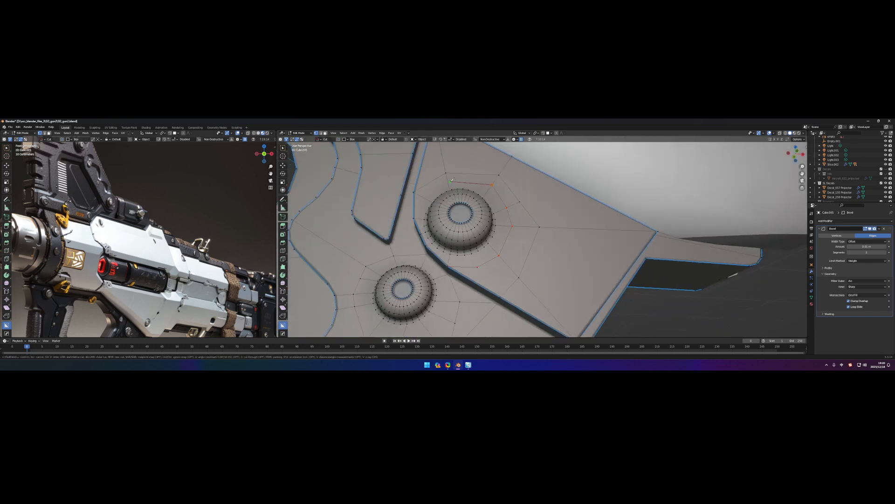
{"action": "mouse_move", "coordinate": [462, 210]}
{"action": "middle_mouse_down"}
{"action": "mouse_move", "coordinate": [483, 250]}
{"action": "mouse_move", "coordinate": [463, 231]}
{"action": "mouse_move", "coordinate": [490, 252]}
{"action": "mouse_move", "coordinate": [484, 226]}
{"action": "middle_mouse_up"}
{"action": "scroll", "coordinate": [499, 242], "scroll_direction": "up", "scroll_amount": 3}
Slide vertices along the surface around the lower bolt via the mode pie menu and return to Object Mode
{"action": "key", "text": "Tab"}
{"action": "left_click", "coordinate": [482, 220]}
{"action": "mouse_move", "coordinate": [475, 260]}
{"action": "middle_mouse_down"}
{"action": "mouse_move", "coordinate": [489, 238]}
{"action": "mouse_move", "coordinate": [462, 273]}
{"action": "mouse_move", "coordinate": [448, 266]}
{"action": "mouse_move", "coordinate": [432, 274]}
{"action": "middle_mouse_up"}
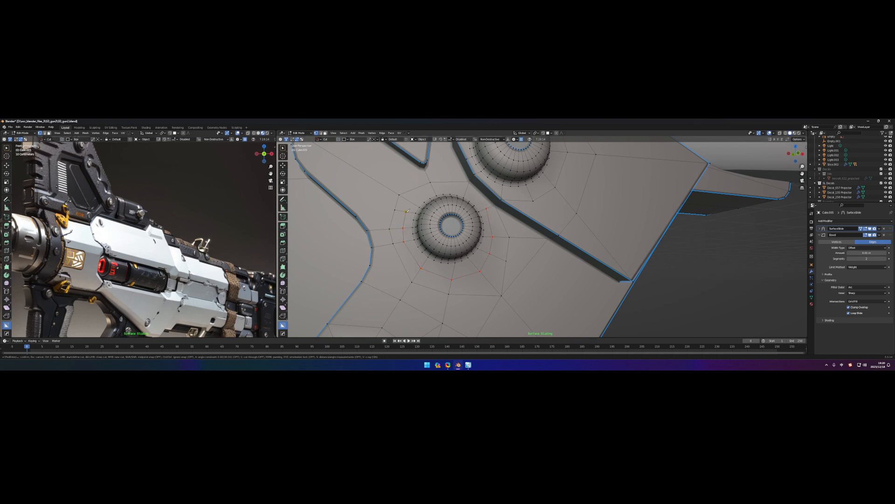
{"action": "scroll", "coordinate": [408, 210], "scroll_direction": "up", "scroll_amount": 5}
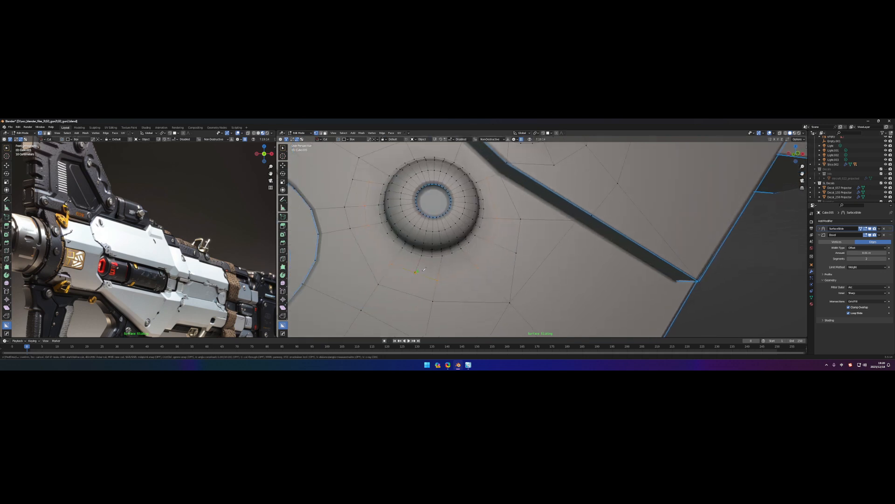
{"action": "key", "text": "Tab"}
{"action": "left_click", "coordinate": [482, 231]}
{"action": "scroll", "coordinate": [462, 266], "scroll_direction": "down", "scroll_amount": 4}
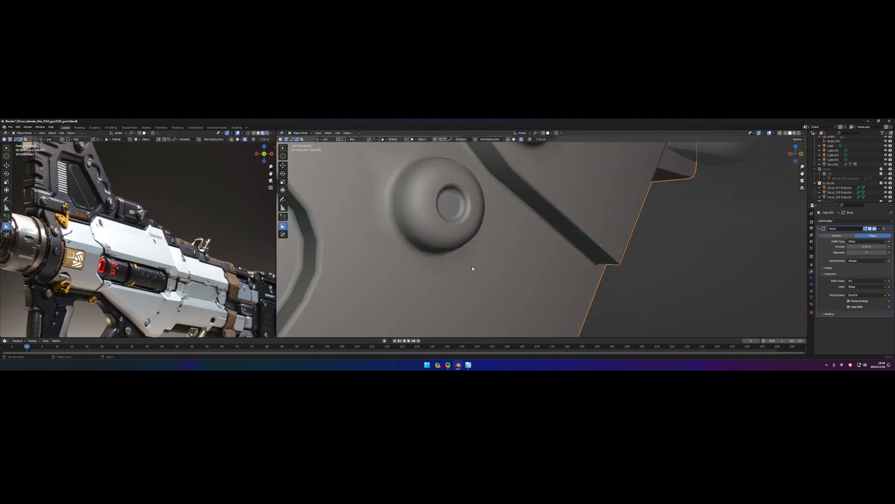
Adjust vertex spacing around the next bolt, toggling between Edit and Object Mode to check shading
{"action": "middle_click_drag", "start_coordinate": [462, 265], "coordinate": [467, 242]}
{"action": "key", "text": "Tab"}
{"action": "left_click", "coordinate": [465, 232]}
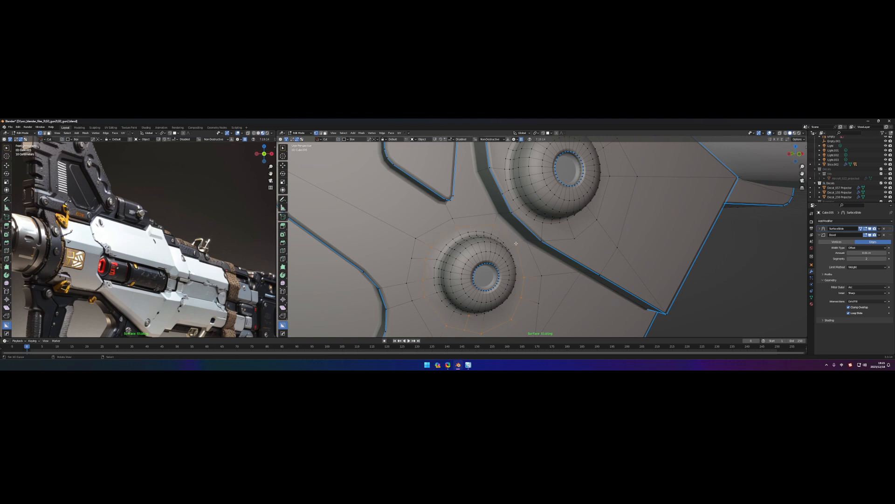
{"action": "scroll", "coordinate": [478, 245], "scroll_direction": "up", "scroll_amount": 2}
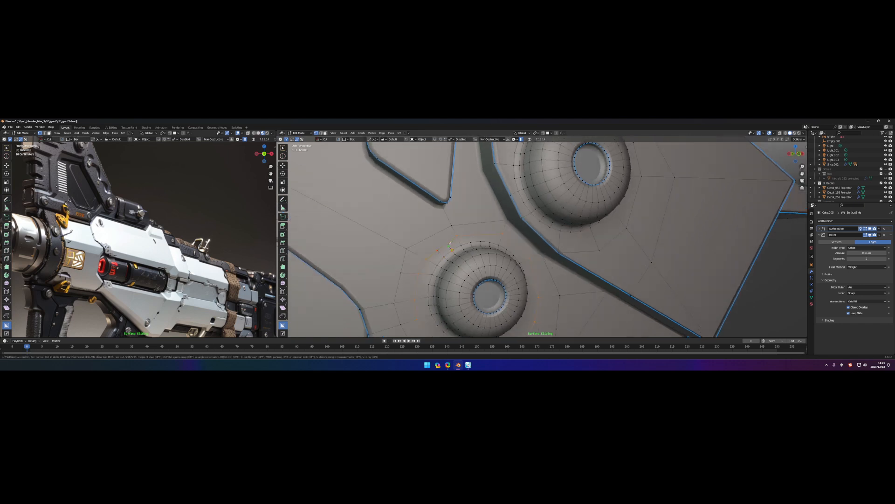
{"action": "key", "text": "Tab"}
{"action": "middle_click_drag", "start_coordinate": [470, 240], "coordinate": [496, 246]}
{"action": "key", "text": "Tab"}
{"action": "left_click", "coordinate": [483, 231]}
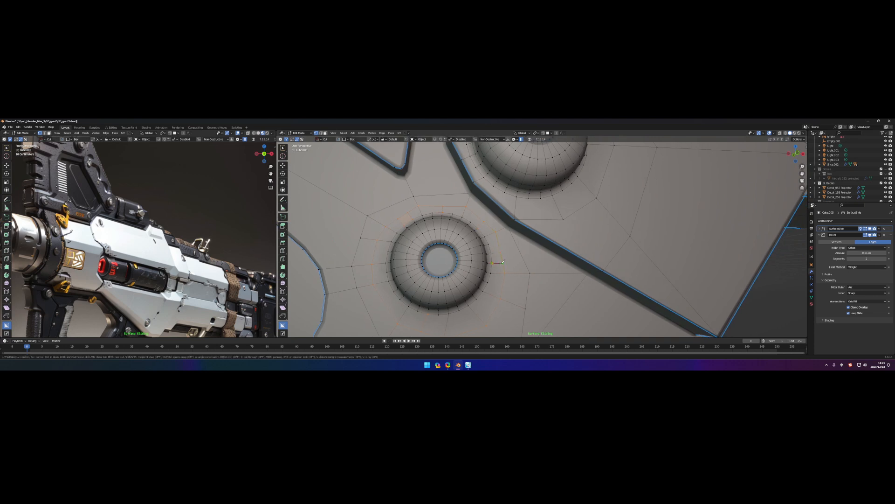
{"action": "scroll", "coordinate": [514, 264], "scroll_direction": "down", "scroll_amount": 4}
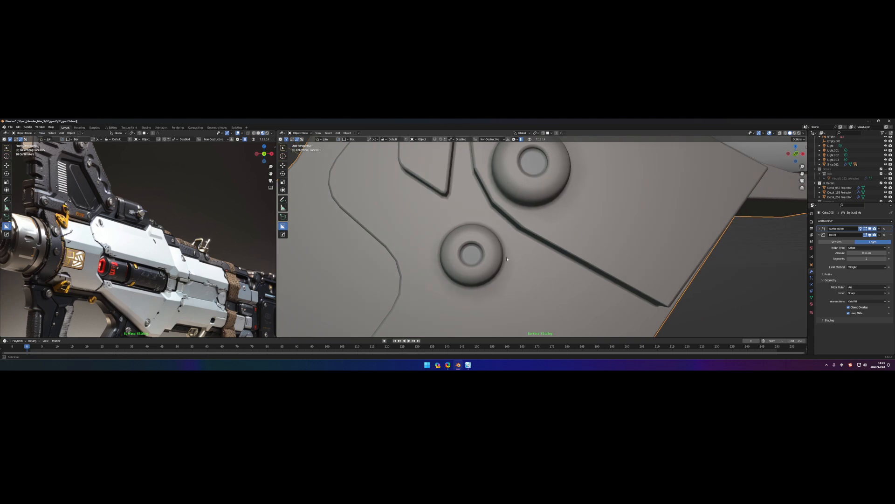
Review the whole four-bolt panel shaded and re-enter Edit Mode on the remaining bolts
{"action": "middle_click_drag", "start_coordinate": [513, 264], "coordinate": [447, 242]}
{"action": "scroll", "coordinate": [493, 247], "scroll_direction": "up", "scroll_amount": 3}
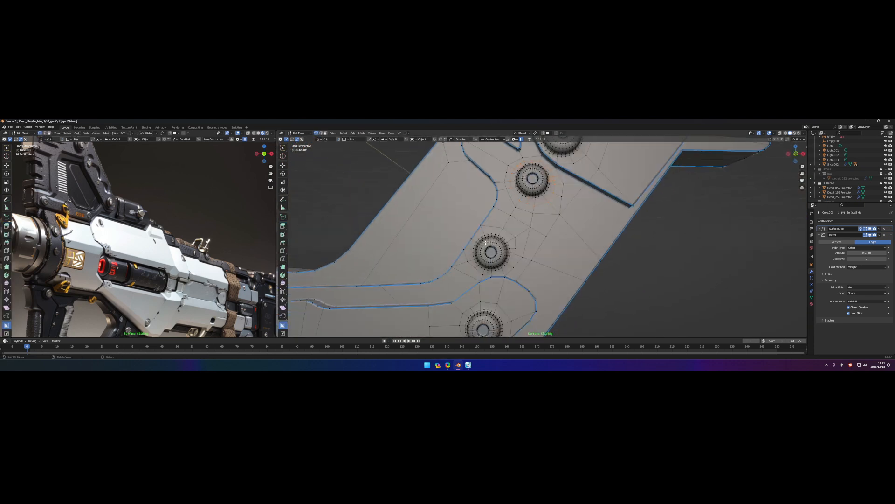
{"action": "scroll", "coordinate": [492, 246], "scroll_direction": "up", "scroll_amount": 3}
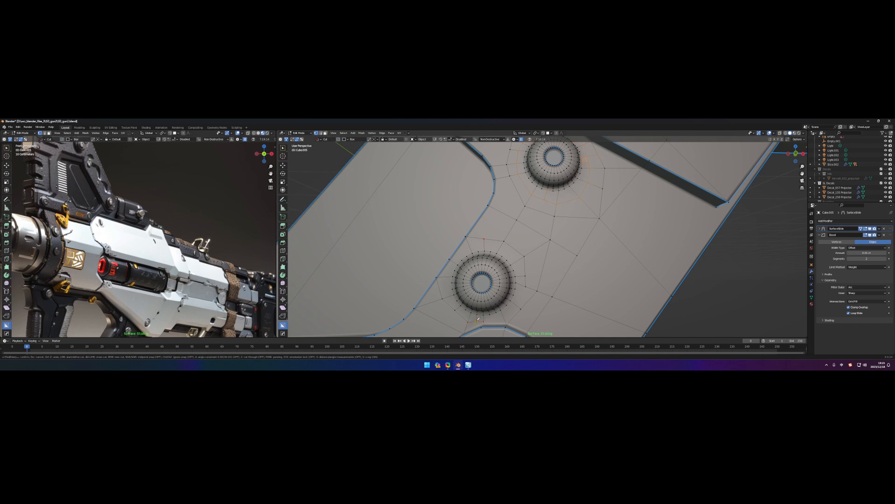
{"action": "key", "text": "Tab"}
{"action": "mouse_move", "coordinate": [479, 318]}
{"action": "middle_mouse_down"}
{"action": "mouse_move", "coordinate": [510, 294]}
{"action": "mouse_move", "coordinate": [502, 270]}
{"action": "mouse_move", "coordinate": [514, 266]}
{"action": "mouse_move", "coordinate": [507, 280]}
{"action": "mouse_move", "coordinate": [516, 266]}
{"action": "mouse_move", "coordinate": [483, 252]}
{"action": "mouse_move", "coordinate": [490, 246]}
{"action": "mouse_move", "coordinate": [503, 265]}
{"action": "middle_mouse_up"}
{"action": "scroll", "coordinate": [510, 294], "scroll_direction": "down", "scroll_amount": 4}
{"action": "key", "text": "Tab"}
{"action": "scroll", "coordinate": [502, 269], "scroll_direction": "up", "scroll_amount": 1}
{"action": "scroll", "coordinate": [512, 273], "scroll_direction": "up", "scroll_amount": 2}
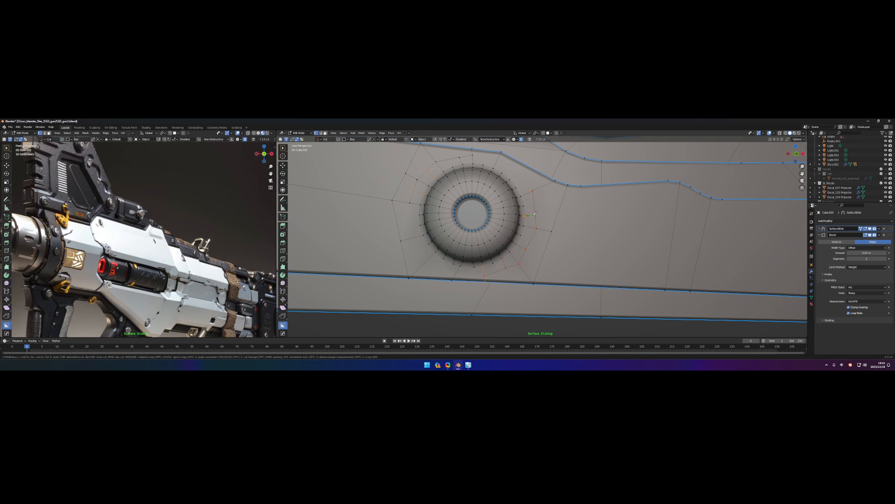
{"action": "mouse_move", "coordinate": [473, 271]}
{"action": "middle_mouse_down"}
{"action": "mouse_move", "coordinate": [490, 252]}
{"action": "mouse_move", "coordinate": [479, 241]}
{"action": "middle_mouse_up"}
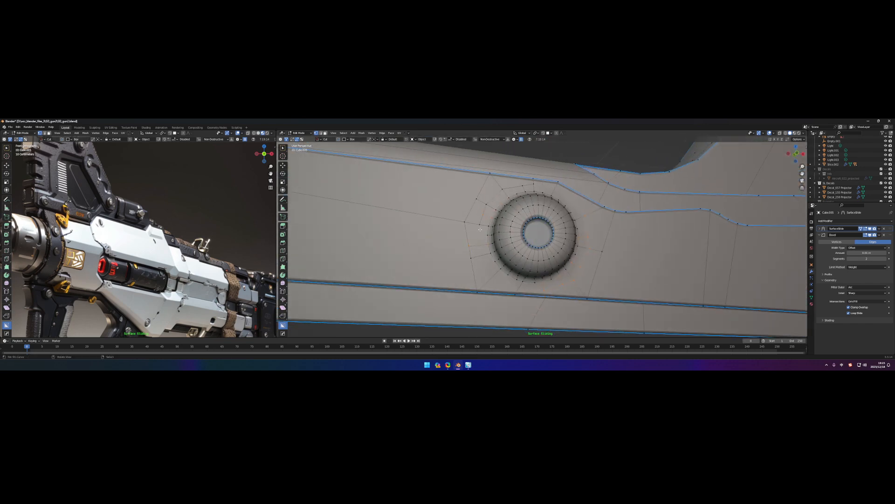
Move the vertices beside the corner bolt so the edge flow follows the groove, then view the whole grip
{"action": "key", "text": "Tab"}
{"action": "scroll", "coordinate": [511, 262], "scroll_direction": "down", "scroll_amount": 3}
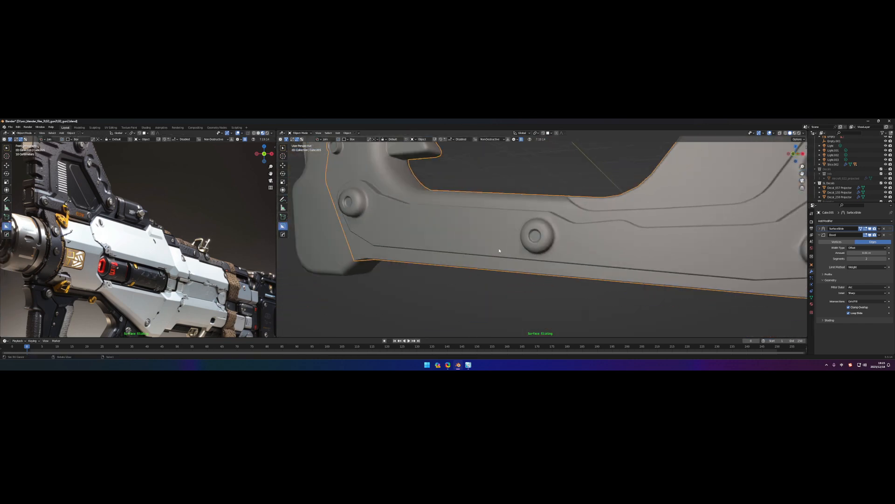
{"action": "scroll", "coordinate": [510, 263], "scroll_direction": "up", "scroll_amount": 3}
{"action": "scroll", "coordinate": [509, 248], "scroll_direction": "up", "scroll_amount": 2}
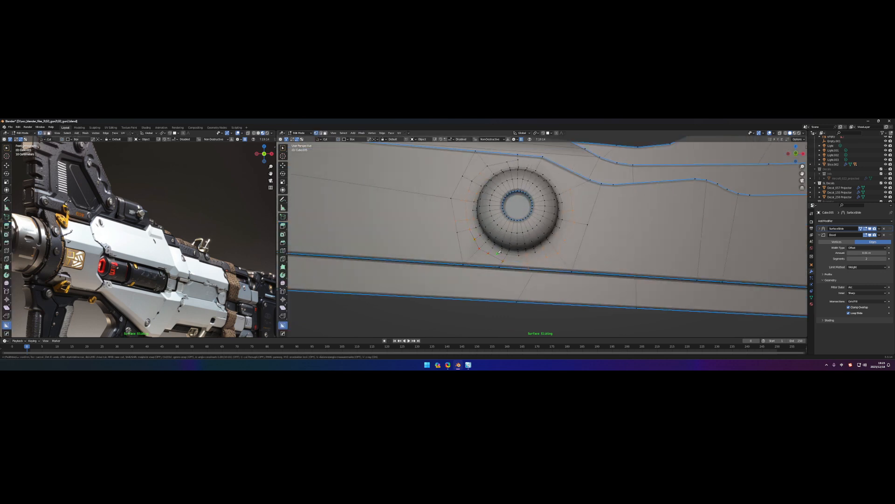
{"action": "scroll", "coordinate": [498, 254], "scroll_direction": "down", "scroll_amount": 4}
{"action": "mouse_move", "coordinate": [497, 253]}
{"action": "middle_mouse_down"}
{"action": "mouse_move", "coordinate": [470, 245]}
{"action": "mouse_move", "coordinate": [492, 251]}
{"action": "middle_mouse_up"}
{"action": "scroll", "coordinate": [476, 248], "scroll_direction": "up", "scroll_amount": 3}
{"action": "scroll", "coordinate": [470, 248], "scroll_direction": "up", "scroll_amount": 2}
{"action": "key", "text": "g"}
{"action": "scroll", "coordinate": [496, 237], "scroll_direction": "up", "scroll_amount": 2}
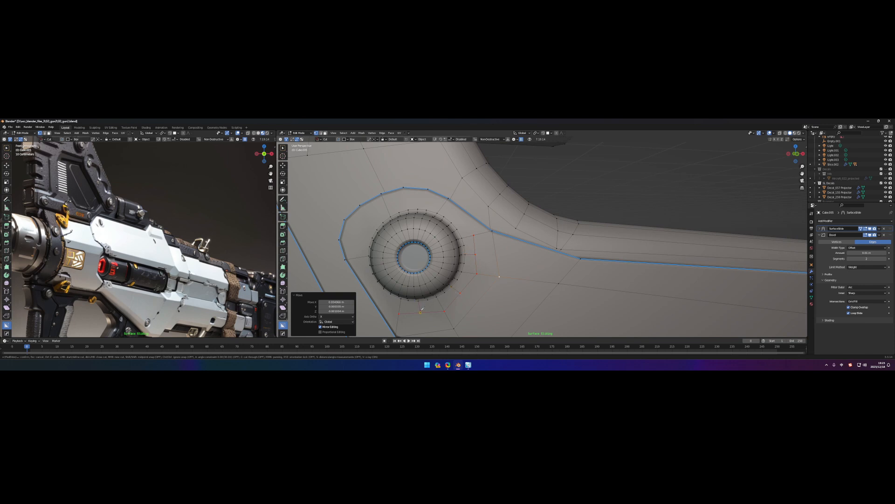
{"action": "left_click", "coordinate": [499, 277]}
{"action": "middle_click_drag", "start_coordinate": [499, 277], "coordinate": [563, 259]}
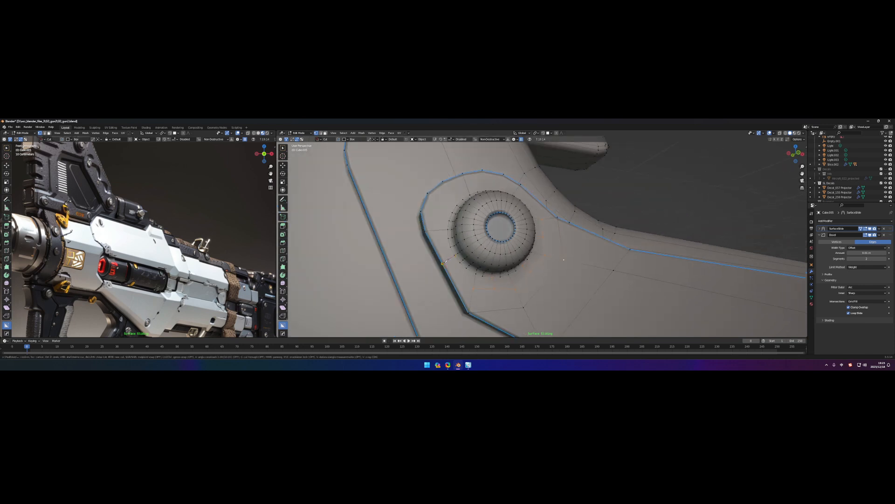
{"action": "key", "text": "Tab"}
{"action": "scroll", "coordinate": [496, 269], "scroll_direction": "down", "scroll_amount": 4}
Finish the bolt edits, save the file and orbit to a side view of the gun
{"action": "middle_click_drag", "start_coordinate": [497, 268], "coordinate": [593, 270]}
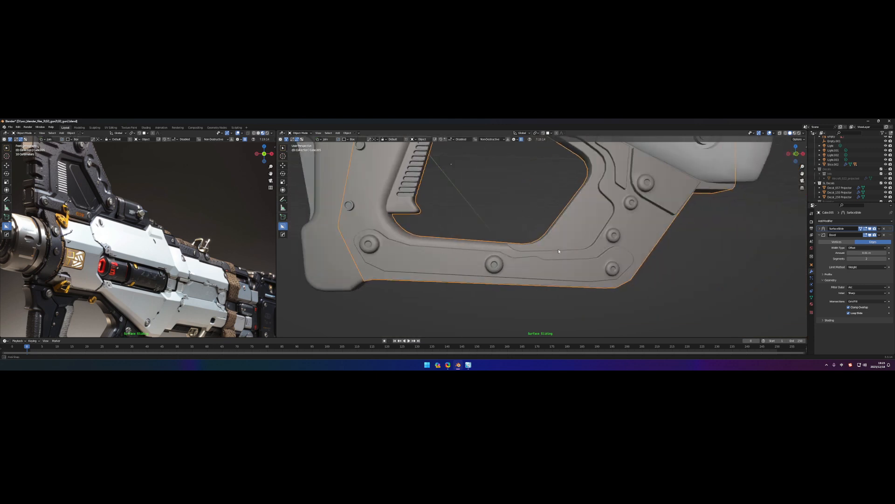
{"action": "scroll", "coordinate": [592, 269], "scroll_direction": "up", "scroll_amount": 3}
{"action": "key", "text": "Tab"}
{"action": "scroll", "coordinate": [560, 266], "scroll_direction": "up", "scroll_amount": 3}
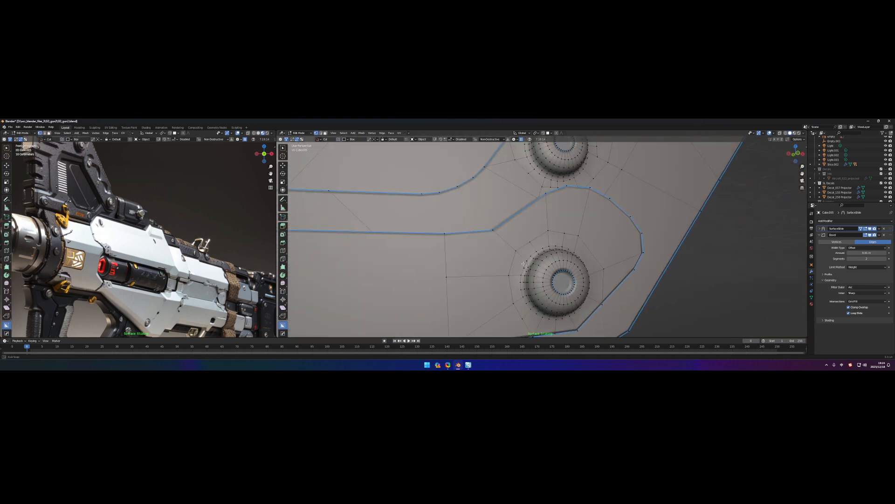
{"action": "right_click", "coordinate": [514, 291]}
{"action": "key", "text": "Tab"}
{"action": "scroll", "coordinate": [540, 243], "scroll_direction": "down", "scroll_amount": 5}
{"action": "key", "text": "ctrl+s"}
{"action": "mouse_move", "coordinate": [517, 273]}
{"action": "middle_mouse_down"}
{"action": "mouse_move", "coordinate": [541, 243]}
{"action": "mouse_move", "coordinate": [490, 241]}
{"action": "mouse_move", "coordinate": [560, 238]}
{"action": "mouse_move", "coordinate": [535, 238]}
{"action": "middle_mouse_up"}
{"action": "scroll", "coordinate": [467, 240], "scroll_direction": "down", "scroll_amount": 3}
{"action": "mouse_move", "coordinate": [467, 241]}
{"action": "middle_mouse_down"}
{"action": "mouse_move", "coordinate": [392, 212]}
{"action": "mouse_move", "coordinate": [420, 224]}
{"action": "mouse_move", "coordinate": [434, 217]}
{"action": "mouse_move", "coordinate": [389, 210]}
{"action": "middle_mouse_up"}
Select a different edge loop at the grip corner from the context menu and deselect the diagonal edge
{"action": "key", "text": "Tab"}
{"action": "scroll", "coordinate": [448, 241], "scroll_direction": "up", "scroll_amount": 5}
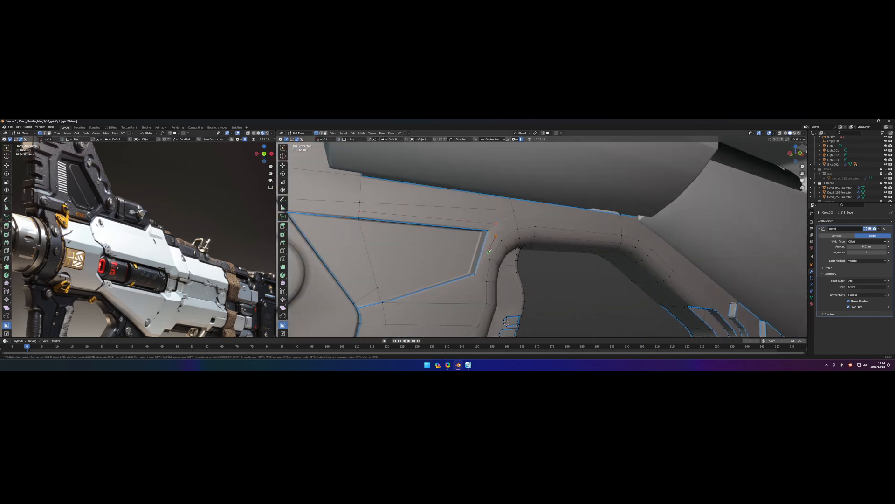
{"action": "middle_click_drag", "start_coordinate": [475, 273], "coordinate": [451, 237]}
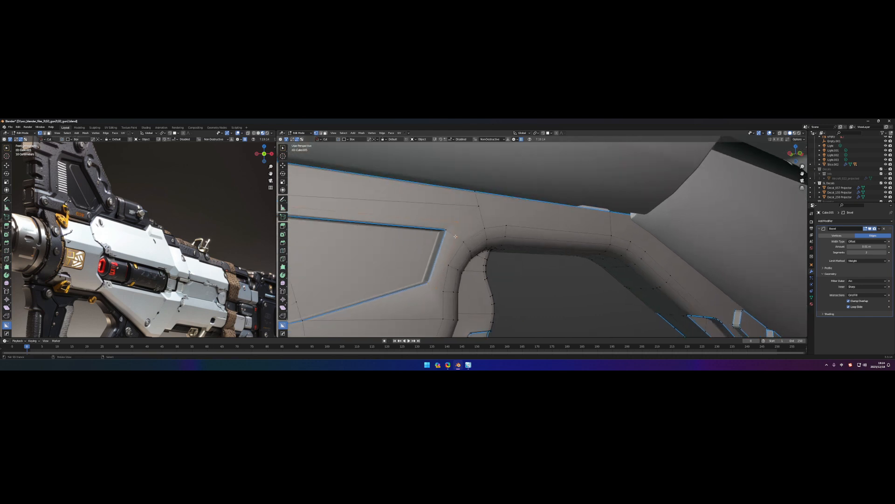
{"action": "right_click", "coordinate": [451, 236]}
{"action": "left_click", "coordinate": [451, 242]}
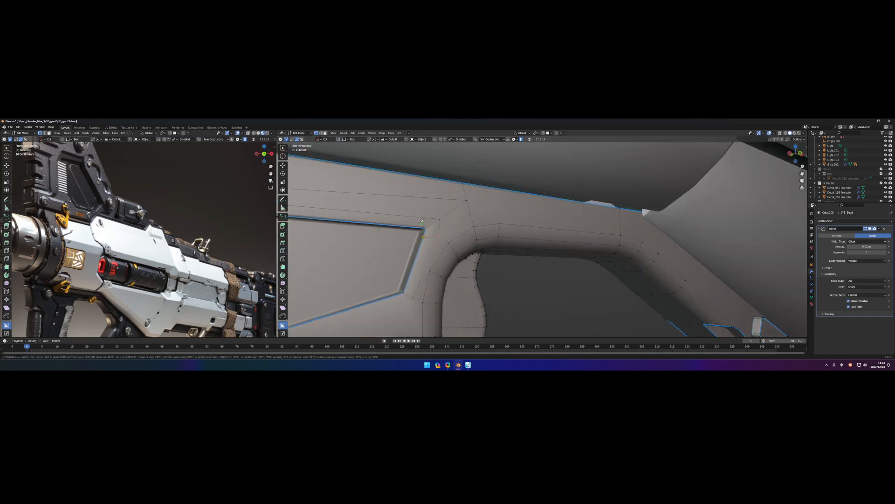
{"action": "middle_click_drag", "start_coordinate": [433, 232], "coordinate": [528, 253]}
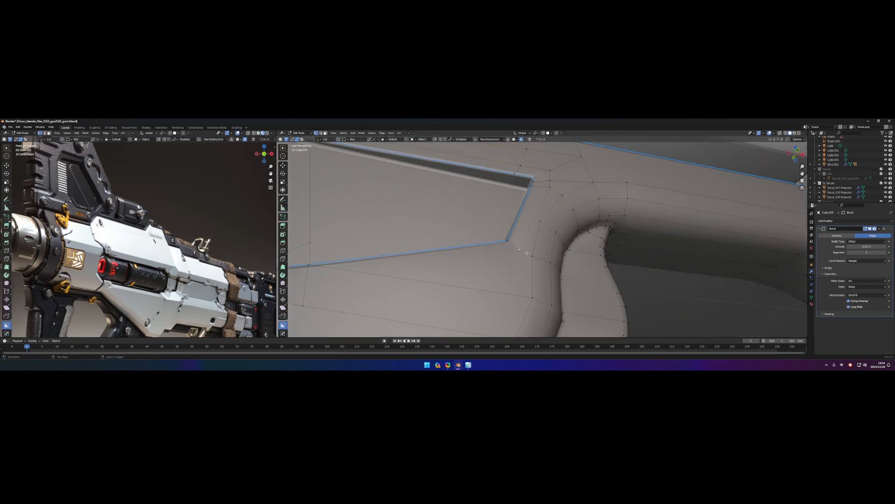
{"action": "scroll", "coordinate": [515, 255], "scroll_direction": "down", "scroll_amount": 3}
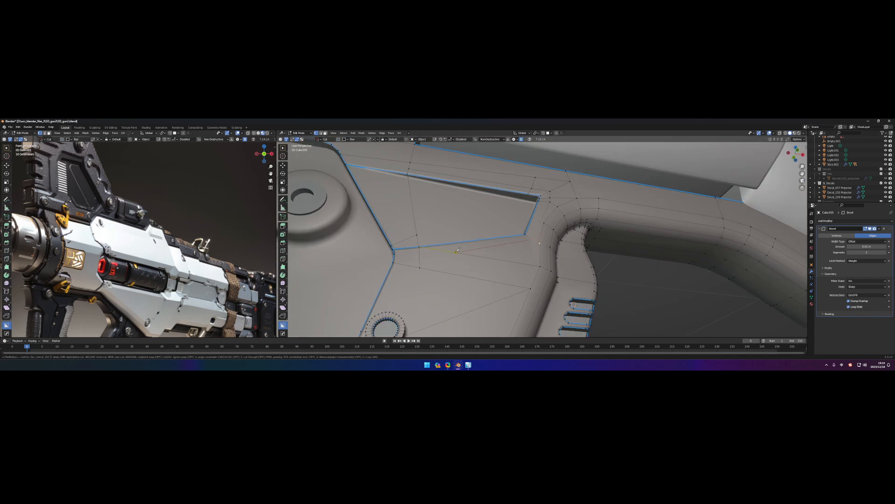
{"action": "middle_click_drag", "start_coordinate": [540, 243], "coordinate": [497, 255]}
{"action": "left_click", "coordinate": [497, 255]}
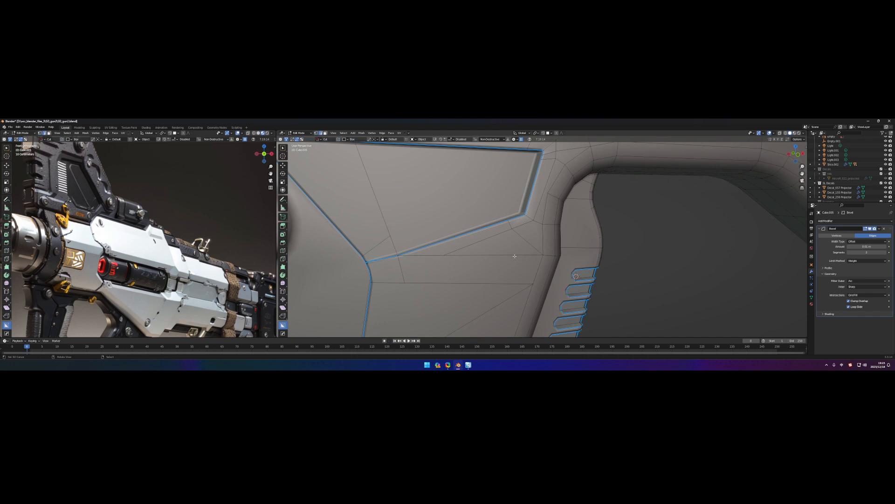
In vertex mode, slide a corner vertex along the panel surface and return to Object Mode
{"action": "key", "text": "1"}
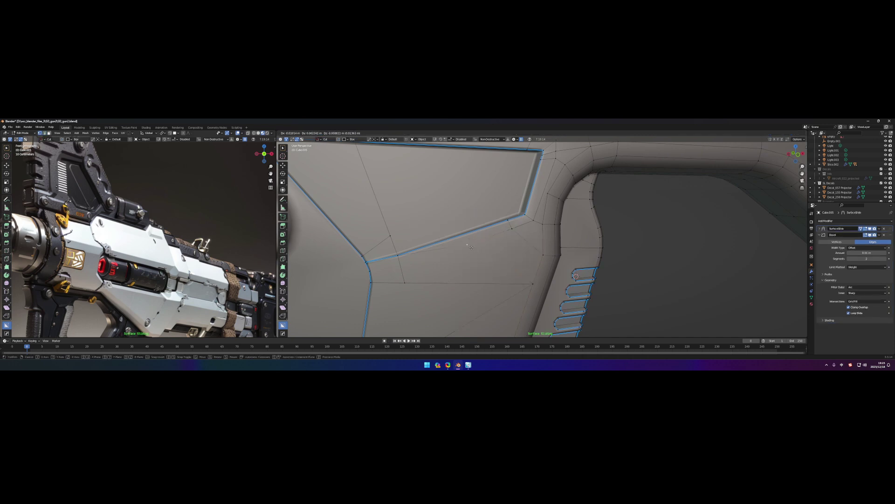
{"action": "key", "text": "g"}
{"action": "mouse_move", "coordinate": [477, 239]}
{"action": "middle_mouse_down"}
{"action": "mouse_move", "coordinate": [472, 246]}
{"action": "mouse_move", "coordinate": [455, 239]}
{"action": "mouse_move", "coordinate": [496, 224]}
{"action": "middle_mouse_up"}
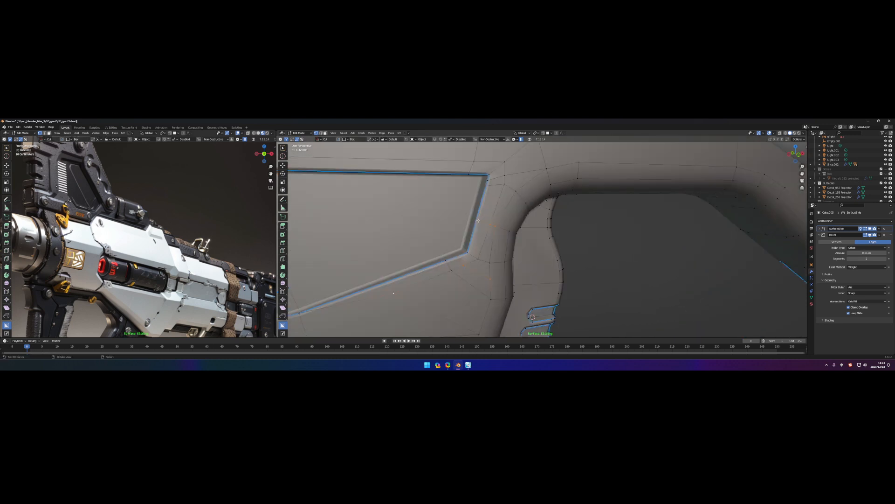
{"action": "key", "text": "Tab"}
{"action": "scroll", "coordinate": [523, 255], "scroll_direction": "down", "scroll_amount": 6}
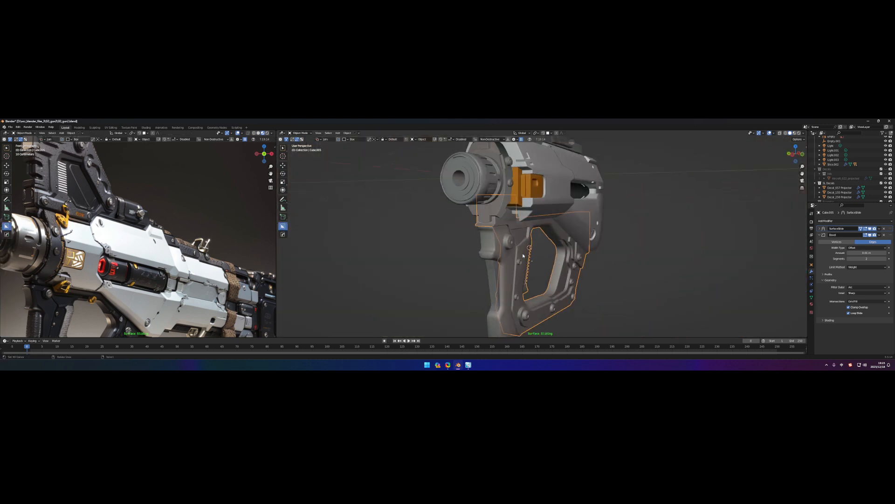
Add a Hops mirror to the gun body, save, and set its origin to geometry
{"action": "key", "text": "ctrl+m"}
{"action": "mouse_move", "coordinate": [523, 256]}
{"action": "middle_mouse_down"}
{"action": "mouse_move", "coordinate": [490, 252]}
{"action": "mouse_move", "coordinate": [513, 257]}
{"action": "middle_mouse_up"}
{"action": "key", "text": "KP_3"}
{"action": "key", "text": "ctrl+s"}
{"action": "left_click", "coordinate": [348, 132]}
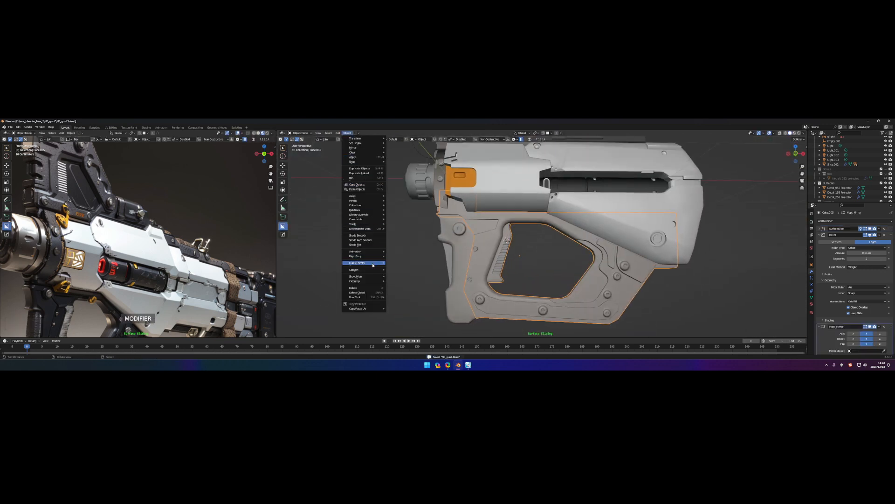
{"action": "left_click", "coordinate": [413, 152]}
{"action": "middle_click_drag", "start_coordinate": [504, 238], "coordinate": [487, 248]}
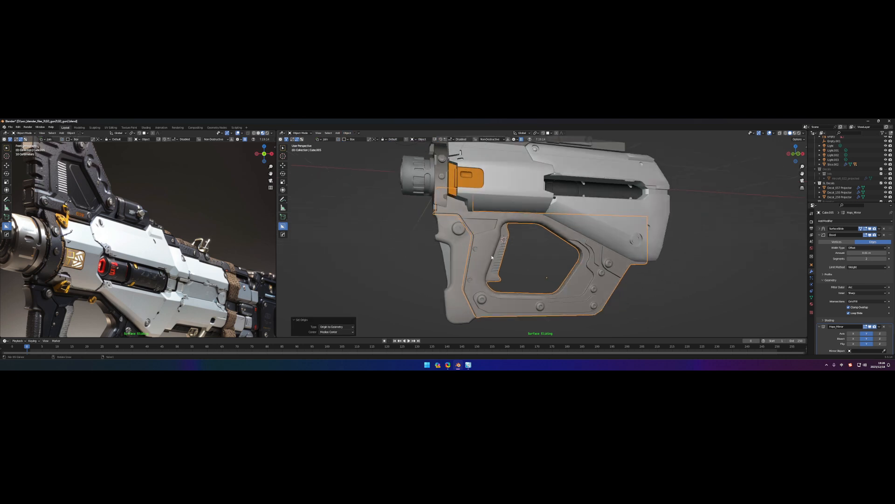
{"action": "scroll", "coordinate": [488, 248], "scroll_direction": "up", "scroll_amount": 3}
Slide edges and cut new ones around the circular dial on the grip, then leave Edit Mode
{"action": "key", "text": "Tab"}
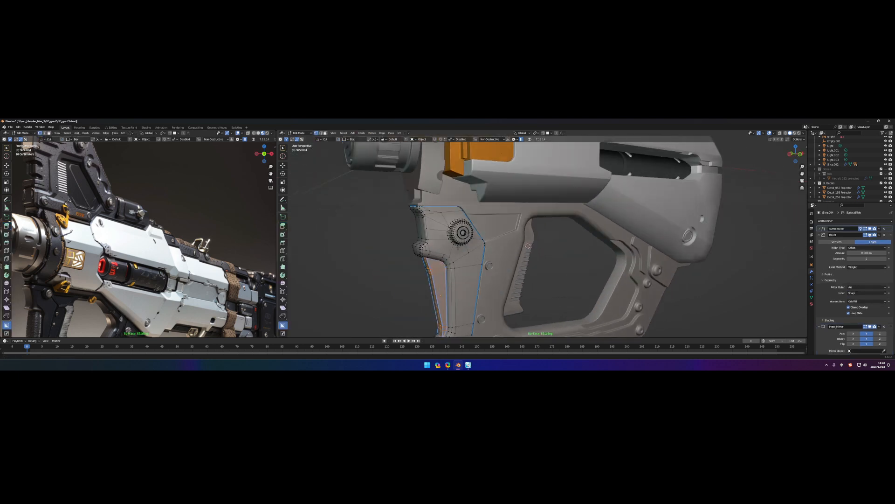
{"action": "scroll", "coordinate": [459, 249], "scroll_direction": "up", "scroll_amount": 3}
{"action": "scroll", "coordinate": [459, 248], "scroll_direction": "up", "scroll_amount": 3}
{"action": "scroll", "coordinate": [454, 244], "scroll_direction": "up", "scroll_amount": 2}
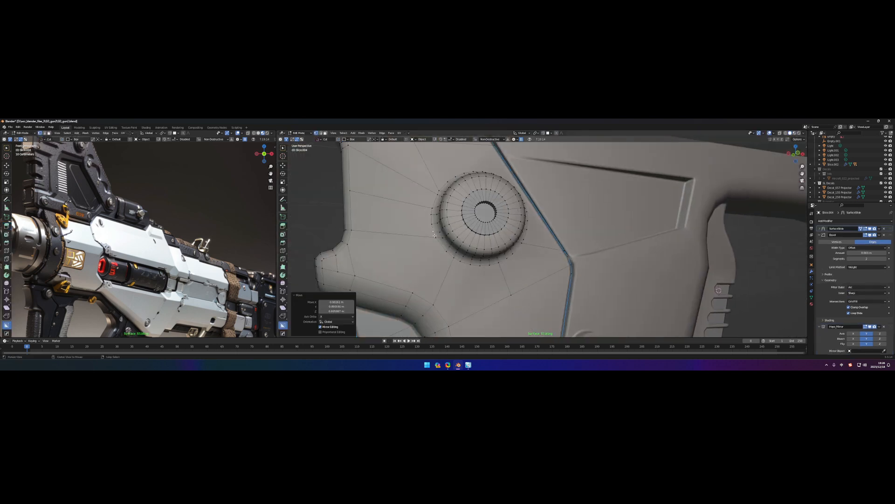
{"action": "scroll", "coordinate": [445, 244], "scroll_direction": "down", "scroll_amount": 3}
{"action": "scroll", "coordinate": [455, 225], "scroll_direction": "up", "scroll_amount": 2}
{"action": "middle_click_drag", "start_coordinate": [455, 224], "coordinate": [463, 210], "text": "shift"}
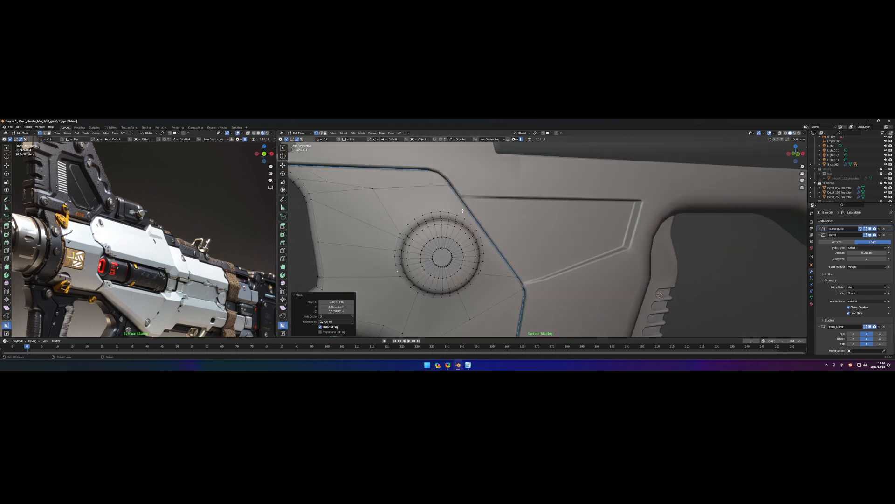
{"action": "left_click", "coordinate": [482, 238]}
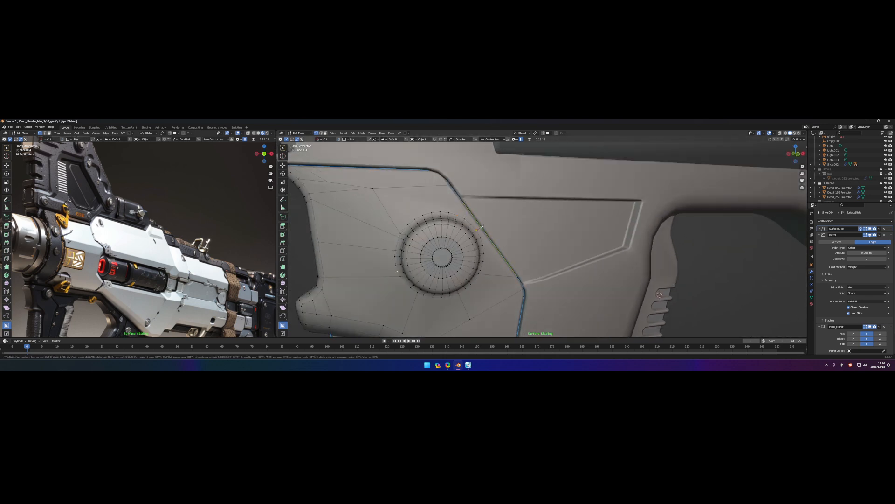
{"action": "scroll", "coordinate": [464, 222], "scroll_direction": "down", "scroll_amount": 1}
{"action": "mouse_move", "coordinate": [464, 231]}
{"action": "middle_mouse_down", "text": "shift"}
{"action": "mouse_move", "coordinate": [464, 222]}
{"action": "mouse_move", "coordinate": [427, 222]}
{"action": "middle_mouse_up", "text": "shift"}
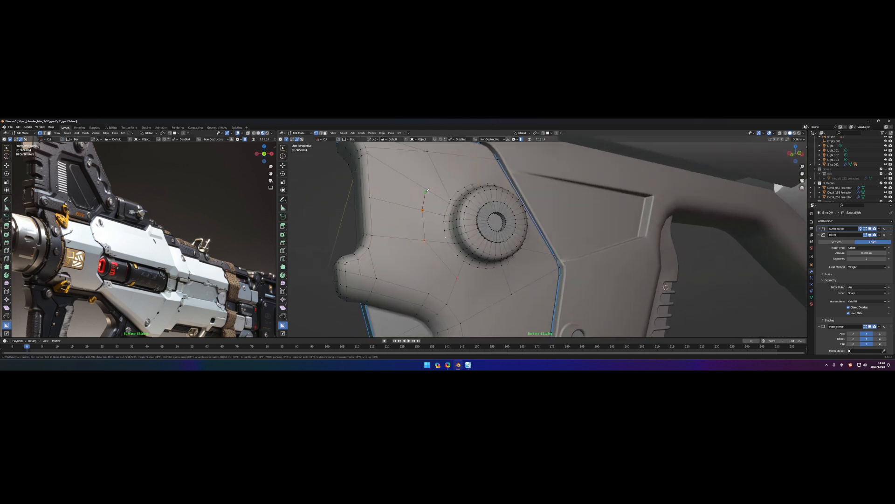
{"action": "scroll", "coordinate": [666, 287], "scroll_direction": "up", "scroll_amount": 3}
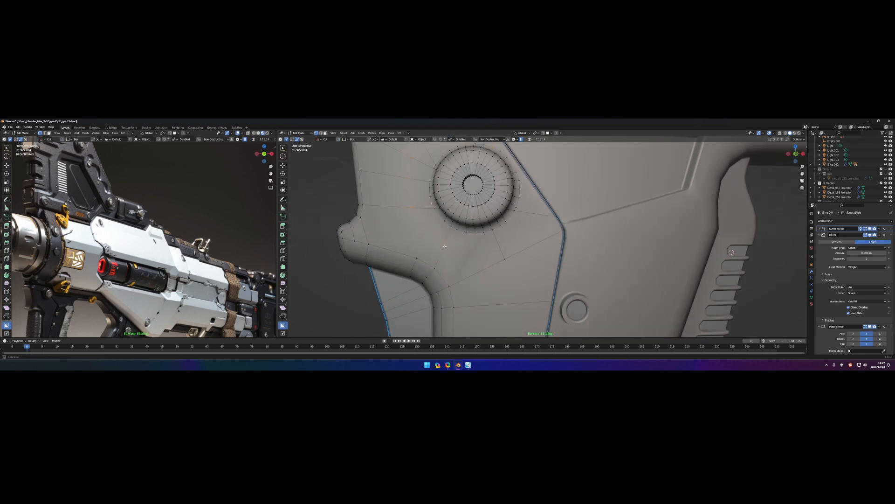
{"action": "left_click", "coordinate": [498, 243]}
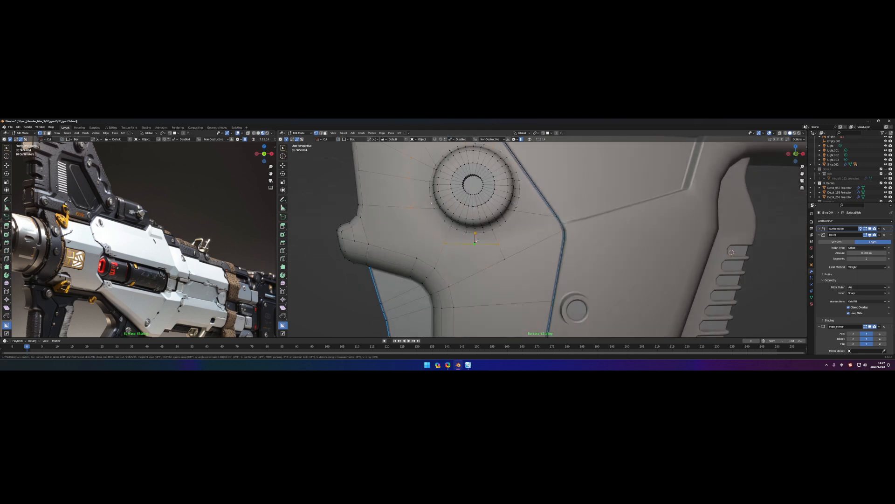
{"action": "middle_click_drag", "start_coordinate": [420, 193], "coordinate": [481, 226]}
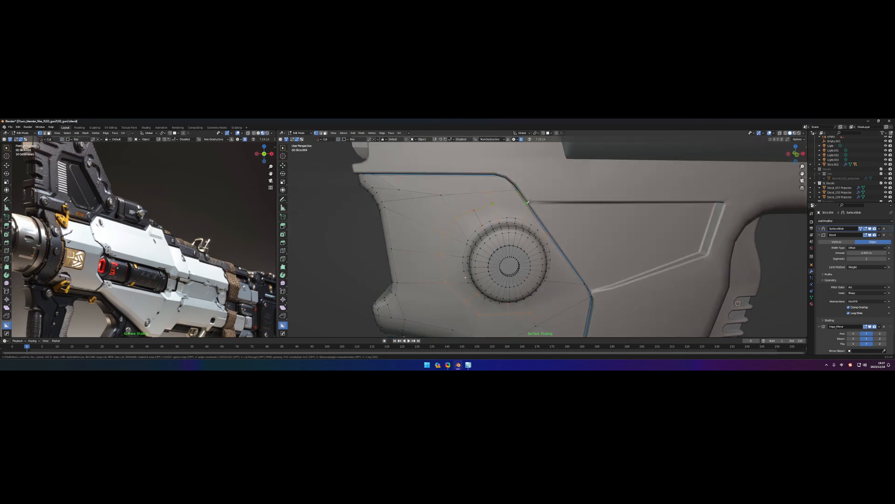
{"action": "middle_click_drag", "start_coordinate": [462, 271], "coordinate": [465, 259]}
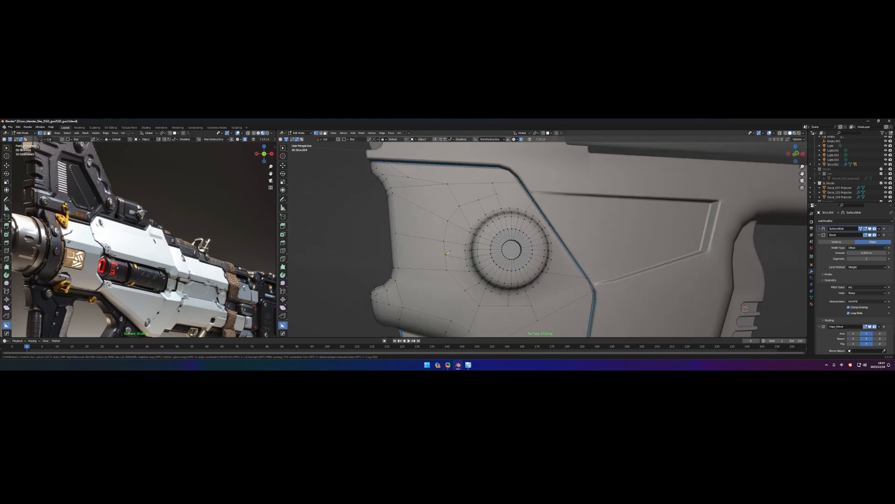
{"action": "key", "text": "Tab"}
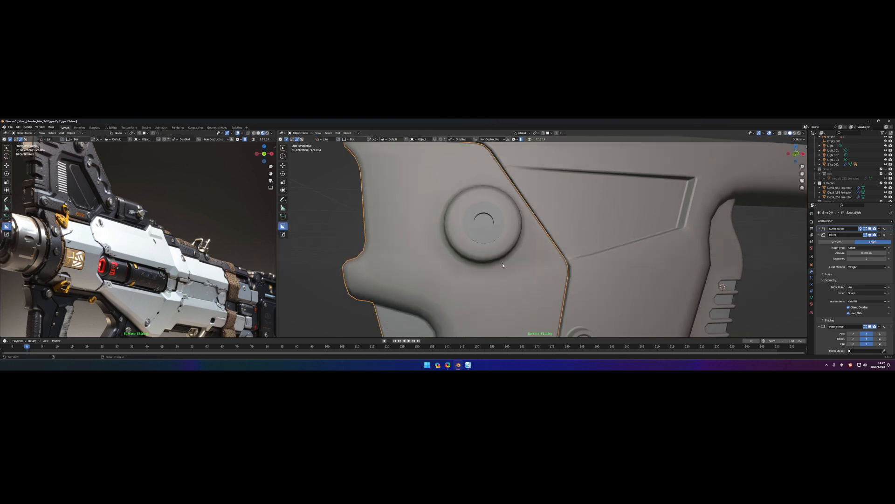
{"action": "scroll", "coordinate": [531, 297], "scroll_direction": "down", "scroll_amount": 4}
Mirror the stock with Alt+X and open its mesh for editing
{"action": "mouse_move", "coordinate": [508, 267]}
{"action": "middle_mouse_down"}
{"action": "mouse_move", "coordinate": [504, 222]}
{"action": "mouse_move", "coordinate": [490, 231]}
{"action": "mouse_move", "coordinate": [531, 259]}
{"action": "mouse_move", "coordinate": [490, 231]}
{"action": "mouse_move", "coordinate": [518, 175]}
{"action": "mouse_move", "coordinate": [518, 153]}
{"action": "middle_mouse_up"}
{"action": "key", "text": "alt+x"}
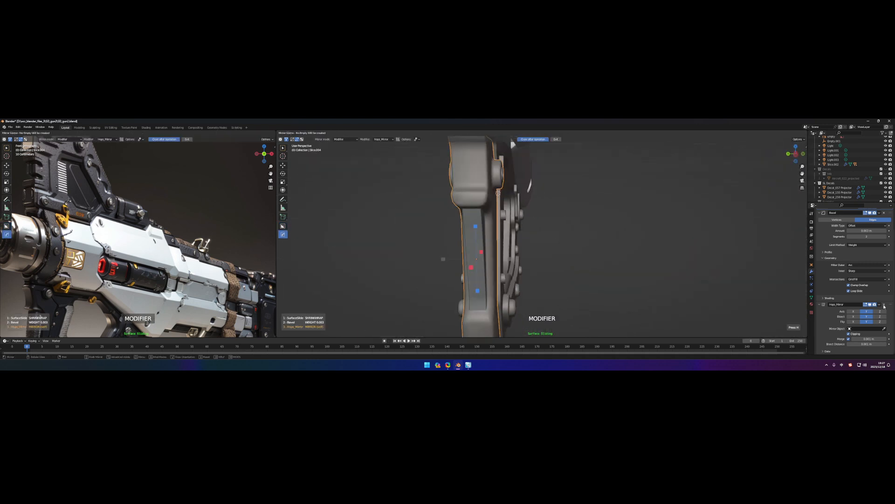
{"action": "left_click", "coordinate": [555, 246]}
{"action": "mouse_move", "coordinate": [555, 246]}
{"action": "middle_mouse_down"}
{"action": "mouse_move", "coordinate": [532, 238]}
{"action": "mouse_move", "coordinate": [555, 229]}
{"action": "mouse_move", "coordinate": [532, 224]}
{"action": "mouse_move", "coordinate": [562, 253]}
{"action": "mouse_move", "coordinate": [518, 231]}
{"action": "mouse_move", "coordinate": [512, 242]}
{"action": "mouse_move", "coordinate": [512, 220]}
{"action": "middle_mouse_up"}
{"action": "scroll", "coordinate": [540, 228], "scroll_direction": "up", "scroll_amount": 4}
{"action": "key", "text": "Tab"}
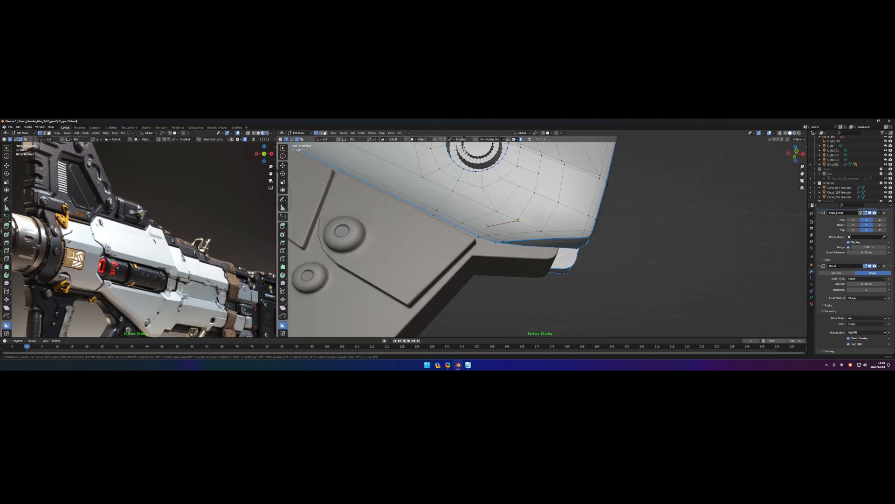
Nudge the stock's lower corner vertices and slide a vertex from the context menu
{"action": "mouse_move", "coordinate": [482, 227]}
{"action": "middle_mouse_down"}
{"action": "mouse_move", "coordinate": [522, 228]}
{"action": "mouse_move", "coordinate": [504, 224]}
{"action": "middle_mouse_up"}
{"action": "key", "text": "g"}
{"action": "left_click", "coordinate": [467, 195]}
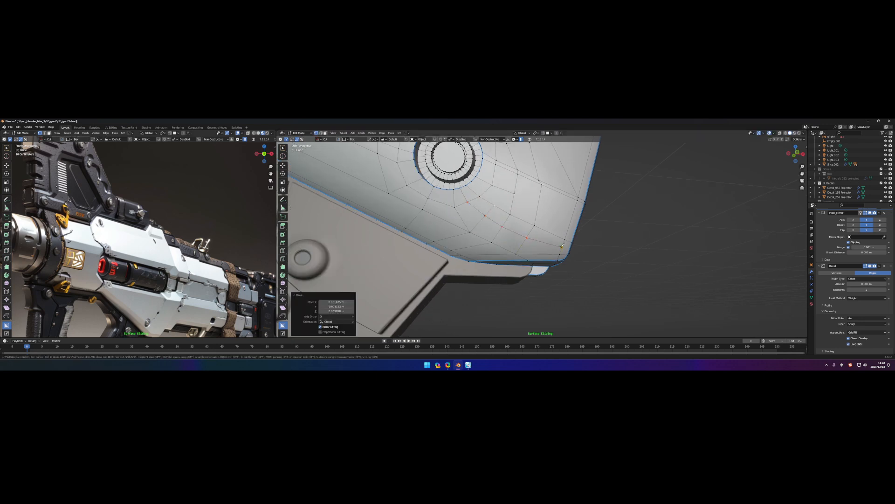
{"action": "middle_click_drag", "start_coordinate": [562, 246], "coordinate": [509, 243]}
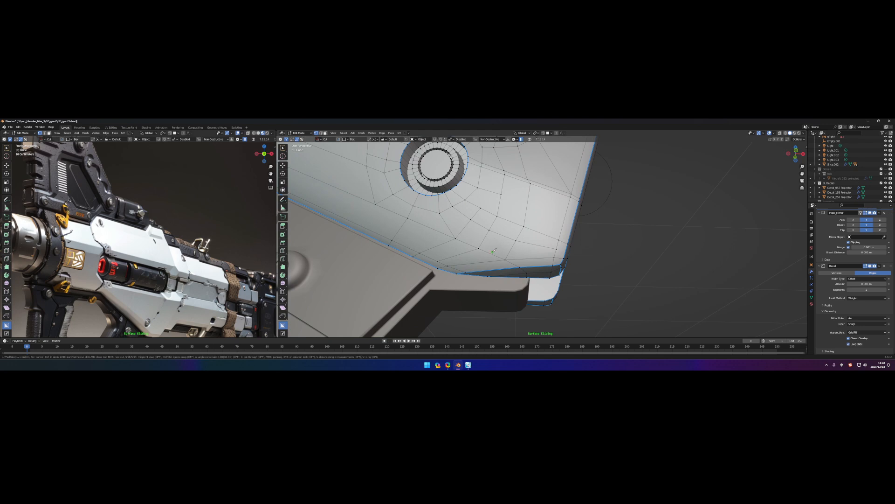
{"action": "right_click", "coordinate": [510, 220]}
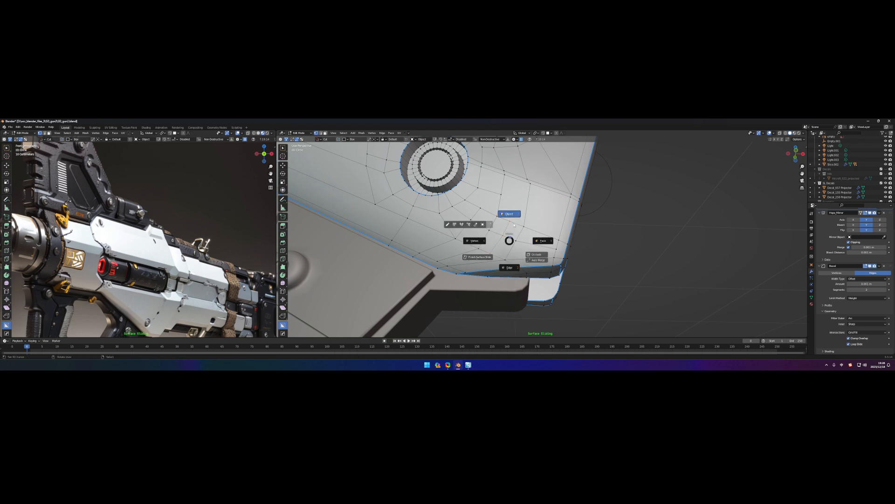
{"action": "left_click", "coordinate": [493, 238]}
{"action": "mouse_move", "coordinate": [504, 238]}
{"action": "middle_mouse_down"}
{"action": "mouse_move", "coordinate": [536, 257]}
{"action": "mouse_move", "coordinate": [525, 270]}
{"action": "mouse_move", "coordinate": [478, 242]}
{"action": "mouse_move", "coordinate": [477, 228]}
{"action": "middle_mouse_up"}
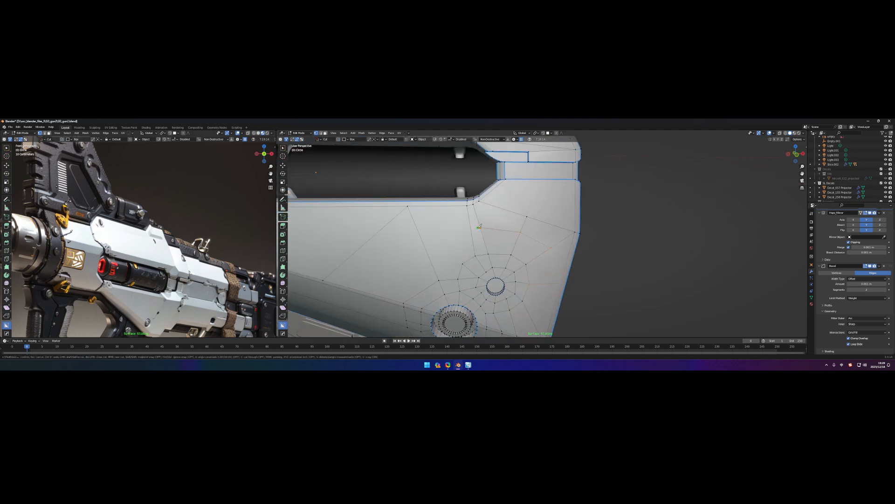
{"action": "left_click", "coordinate": [425, 240]}
{"action": "key", "text": "z"}
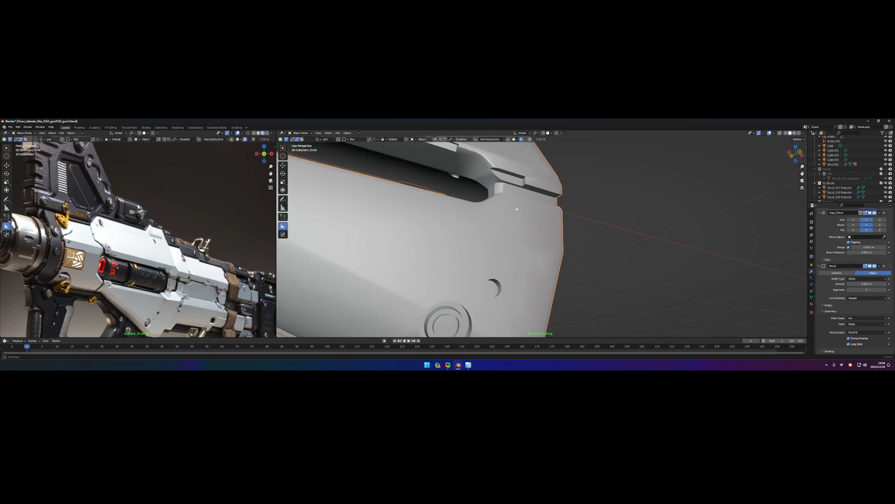
Save the file, then move a vertex near the stock's small holes and view the barrel slot
{"action": "middle_click_drag", "start_coordinate": [506, 213], "coordinate": [491, 257]}
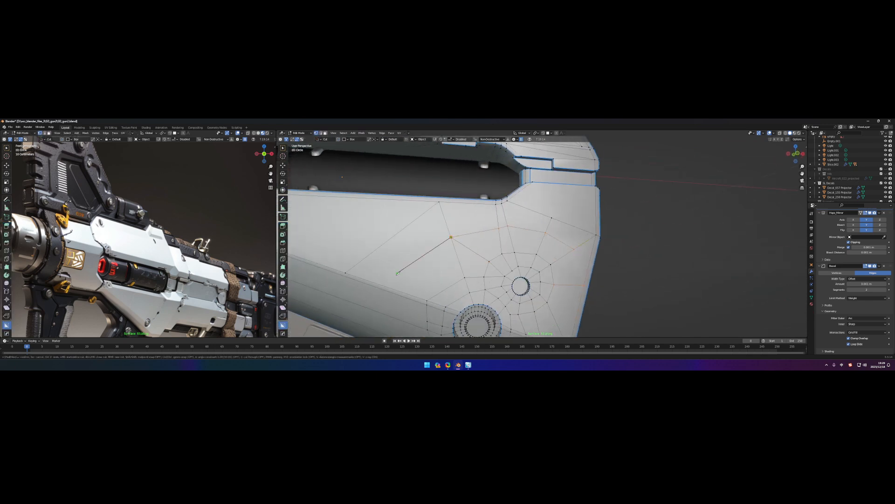
{"action": "key", "text": "Tab"}
{"action": "key", "text": "ctrl+s"}
{"action": "scroll", "coordinate": [523, 240], "scroll_direction": "down", "scroll_amount": 4}
{"action": "mouse_move", "coordinate": [490, 224]}
{"action": "middle_mouse_down"}
{"action": "mouse_move", "coordinate": [576, 226]}
{"action": "mouse_move", "coordinate": [531, 224]}
{"action": "middle_mouse_up"}
{"action": "scroll", "coordinate": [546, 224], "scroll_direction": "up", "scroll_amount": 4}
{"action": "key", "text": "Tab"}
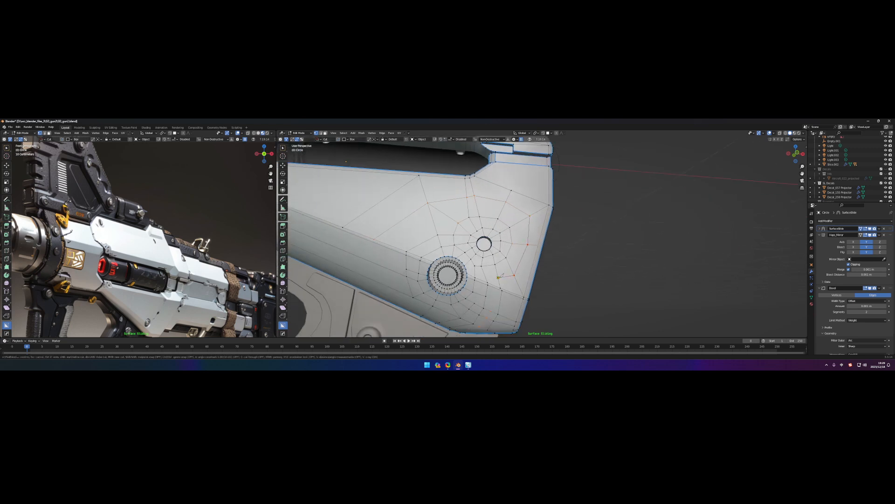
{"action": "key", "text": "g"}
{"action": "left_click", "coordinate": [504, 273]}
{"action": "mouse_move", "coordinate": [503, 267]}
{"action": "middle_mouse_down"}
{"action": "mouse_move", "coordinate": [520, 234]}
{"action": "mouse_move", "coordinate": [577, 229]}
{"action": "mouse_move", "coordinate": [675, 255]}
{"action": "middle_mouse_up"}
{"action": "scroll", "coordinate": [577, 229], "scroll_direction": "down", "scroll_amount": 4}
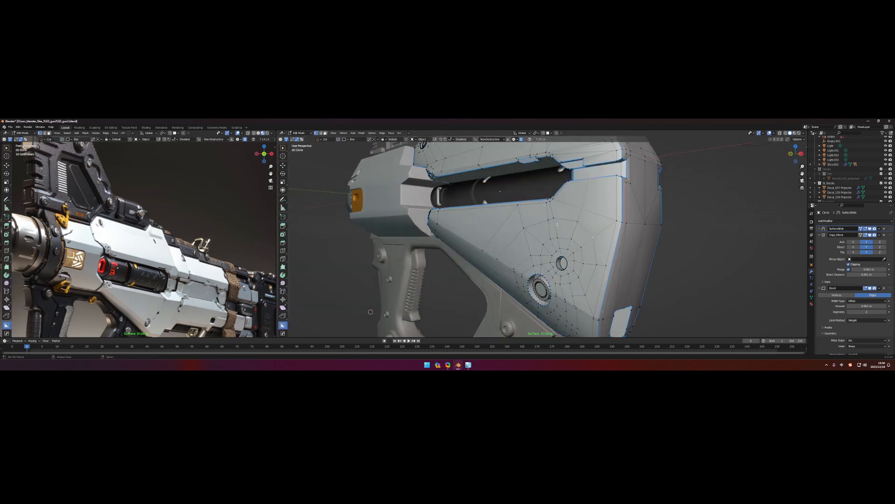
Inspect and remove the SurfaceSlide modifier from the stock
{"action": "left_click", "coordinate": [821, 229]}
{"action": "left_click", "coordinate": [821, 230]}
{"action": "scroll", "coordinate": [559, 231], "scroll_direction": "up", "scroll_amount": 3}
{"action": "middle_click_drag", "start_coordinate": [560, 230], "coordinate": [584, 227]}
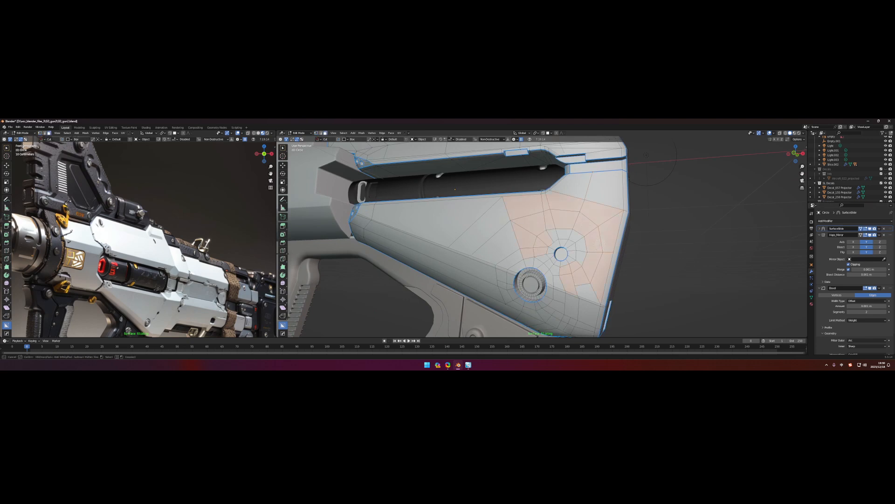
{"action": "key", "text": "ctrl+x"}
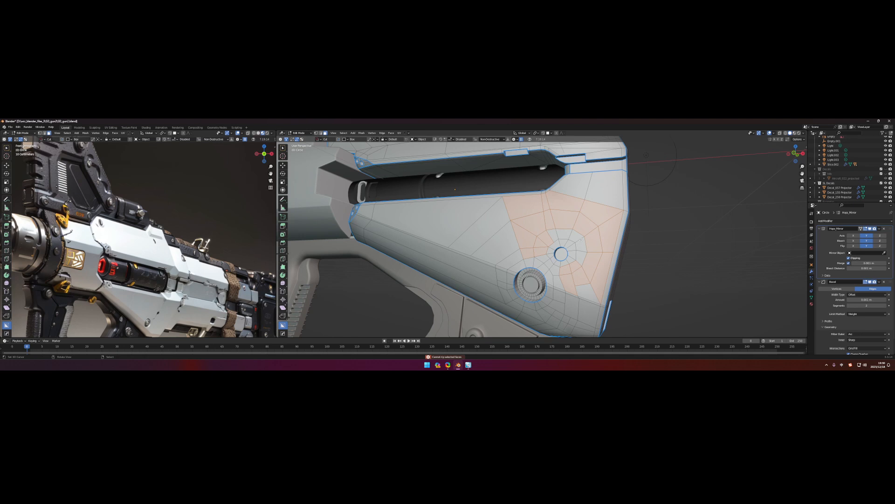
{"action": "key", "text": "shift+s"}
Triangulate the selected faces around the hole with Ctrl+T and stay in face select mode
{"action": "key", "text": "ctrl+f"}
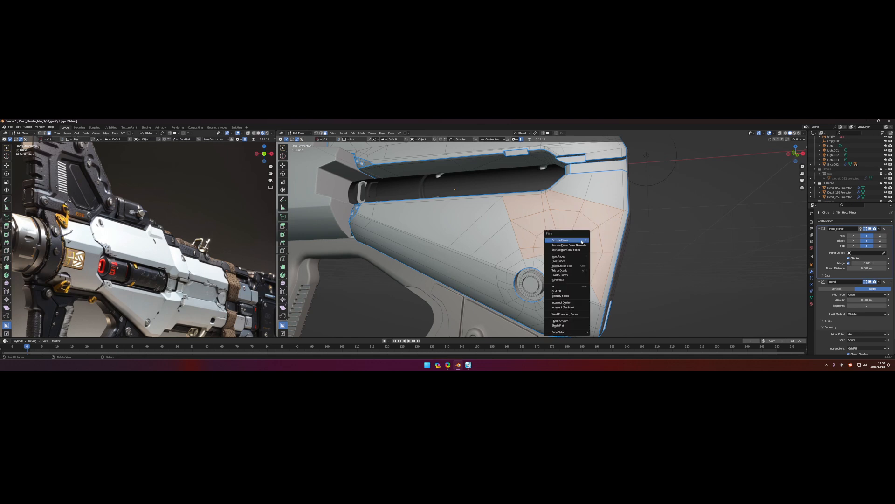
{"action": "key", "text": "ctrl+t"}
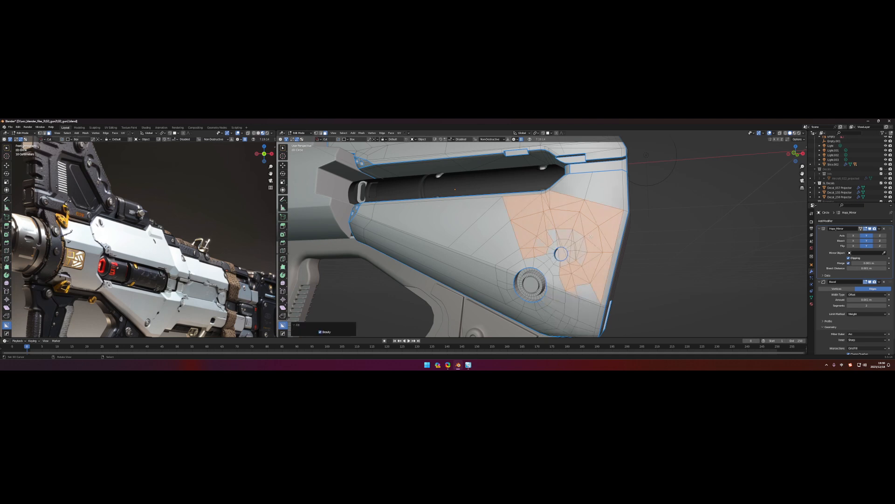
{"action": "middle_click_drag", "start_coordinate": [591, 238], "coordinate": [581, 252]}
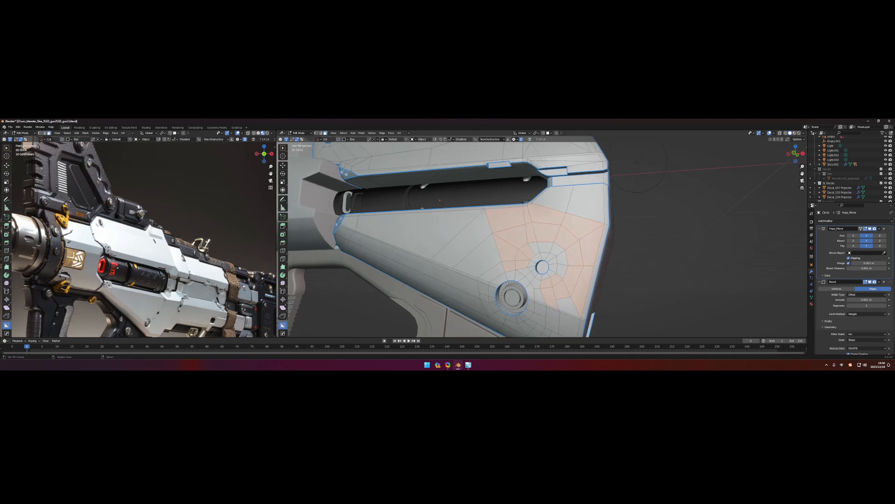
{"action": "key", "text": "ctrl+Tab"}
{"action": "left_click", "coordinate": [598, 240]}
{"action": "middle_click_drag", "start_coordinate": [565, 238], "coordinate": [419, 232]}
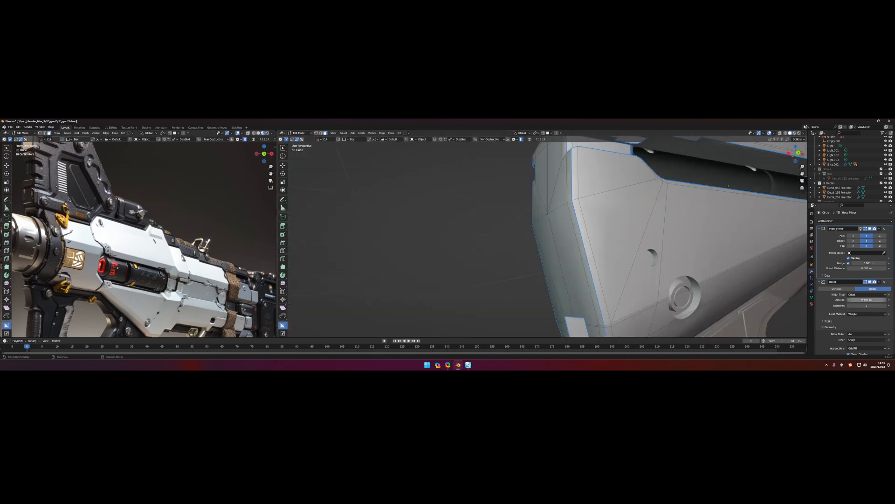
Frame the stock from the side, re-enter Edit Mode and pick the Knife tool from the toolbar
{"action": "key", "text": "Tab"}
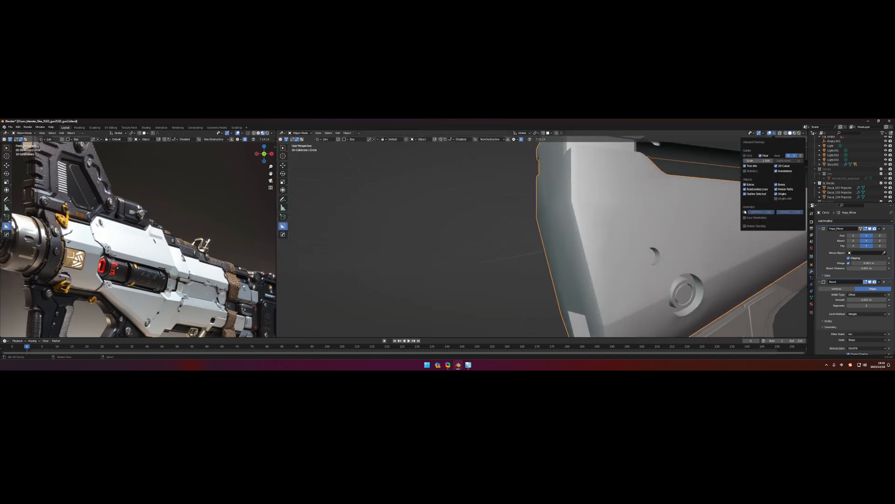
{"action": "key", "text": "KP_3"}
{"action": "key", "text": "KP_Decimal"}
{"action": "key", "text": "Tab"}
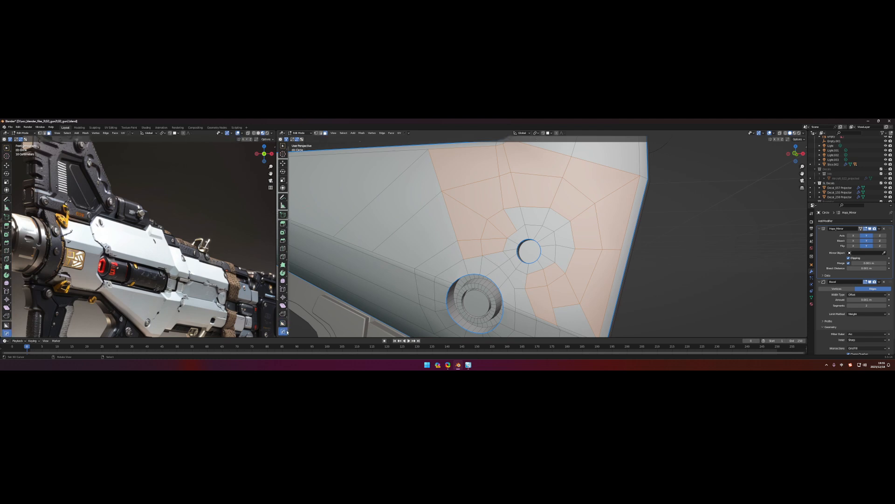
{"action": "key", "text": "shift+space"}
{"action": "left_click", "coordinate": [531, 294]}
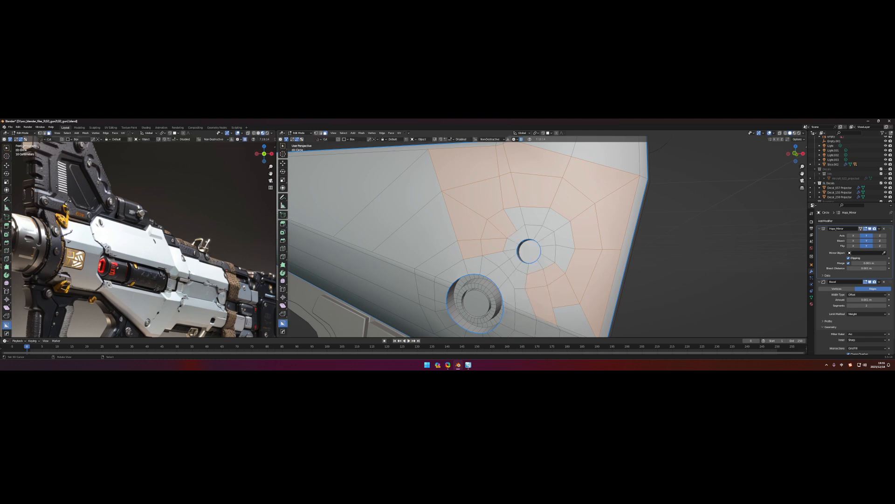
{"action": "scroll", "coordinate": [525, 205], "scroll_direction": "down", "scroll_amount": 5}
{"action": "mouse_move", "coordinate": [490, 246]}
{"action": "middle_mouse_down"}
{"action": "mouse_move", "coordinate": [477, 292]}
{"action": "mouse_move", "coordinate": [494, 235]}
{"action": "mouse_move", "coordinate": [522, 239]}
{"action": "mouse_move", "coordinate": [467, 248]}
{"action": "middle_mouse_up"}
{"action": "scroll", "coordinate": [511, 238], "scroll_direction": "up", "scroll_amount": 3}
{"action": "scroll", "coordinate": [504, 246], "scroll_direction": "up", "scroll_amount": 2}
Cut extra edges across the stock's notch corner and inspect the result
{"action": "key", "text": "ctrl+b"}
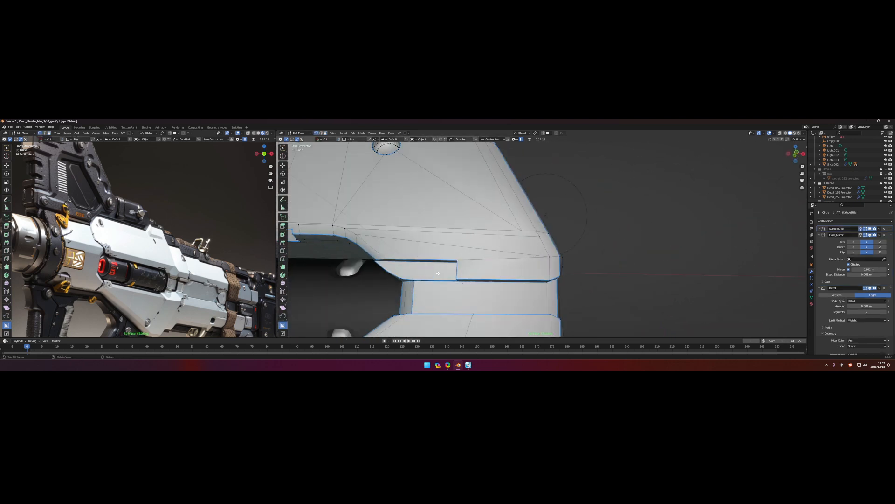
{"action": "right_click", "coordinate": [464, 246]}
{"action": "left_click", "coordinate": [451, 253]}
{"action": "right_click", "coordinate": [501, 256]}
{"action": "left_click", "coordinate": [490, 266]}
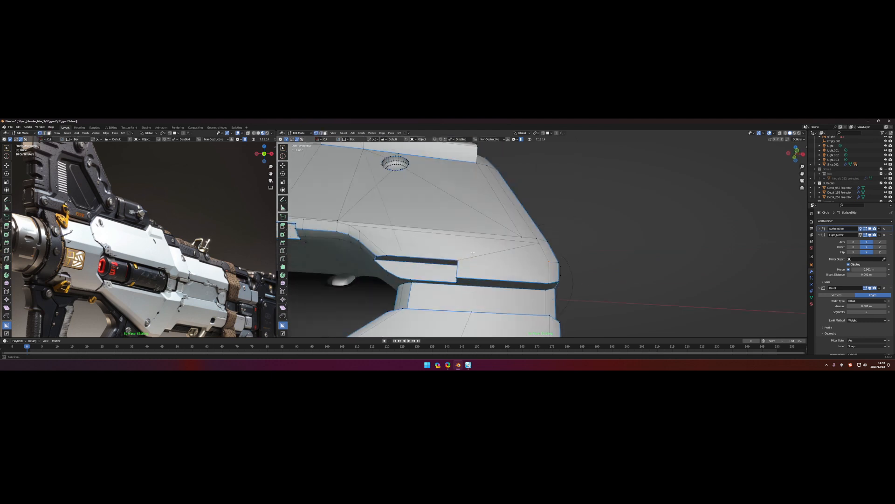
{"action": "middle_click_drag", "start_coordinate": [490, 265], "coordinate": [462, 273]}
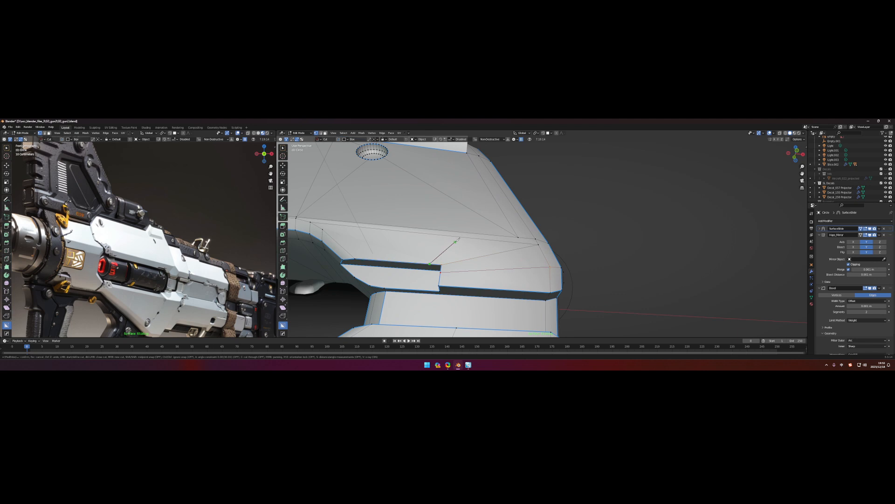
{"action": "mouse_move", "coordinate": [463, 232]}
{"action": "middle_mouse_down"}
{"action": "mouse_move", "coordinate": [506, 251]}
{"action": "mouse_move", "coordinate": [476, 266]}
{"action": "mouse_move", "coordinate": [490, 252]}
{"action": "middle_mouse_up"}
Select a vertex on the notch corner, move it into place and check the notch from below
{"action": "right_click", "coordinate": [490, 222]}
{"action": "left_click", "coordinate": [490, 232]}
{"action": "mouse_move", "coordinate": [490, 232]}
{"action": "middle_mouse_down"}
{"action": "mouse_move", "coordinate": [490, 221]}
{"action": "mouse_move", "coordinate": [397, 260]}
{"action": "middle_mouse_up"}
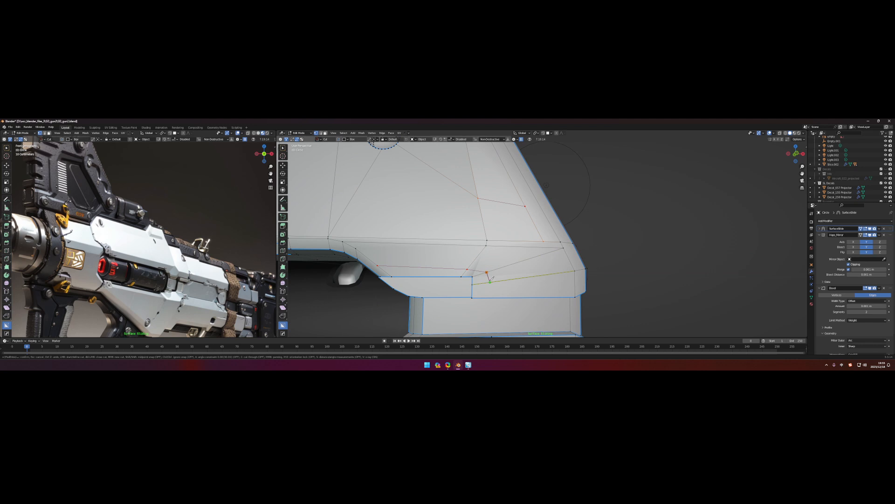
{"action": "mouse_move", "coordinate": [491, 295]}
{"action": "middle_mouse_down"}
{"action": "mouse_move", "coordinate": [455, 265]}
{"action": "mouse_move", "coordinate": [504, 288]}
{"action": "middle_mouse_up"}
{"action": "middle_click_drag", "start_coordinate": [490, 253], "coordinate": [519, 232]}
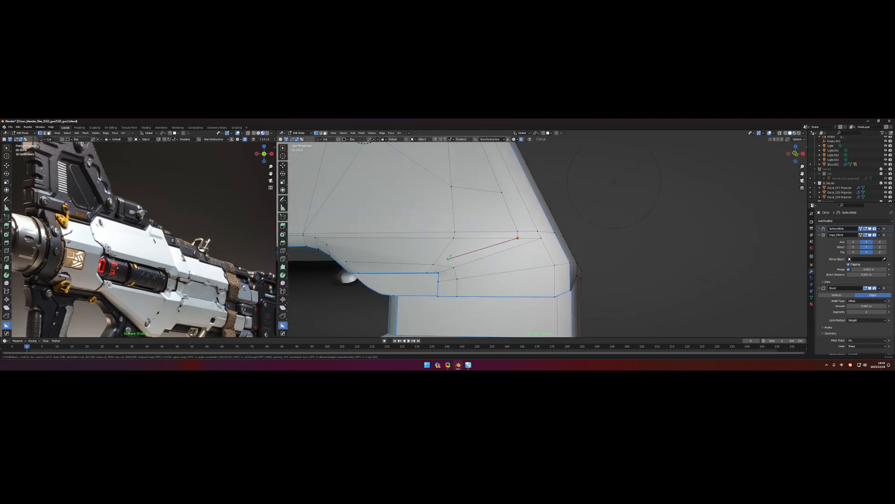
{"action": "key", "text": "g"}
{"action": "left_click", "coordinate": [434, 267]}
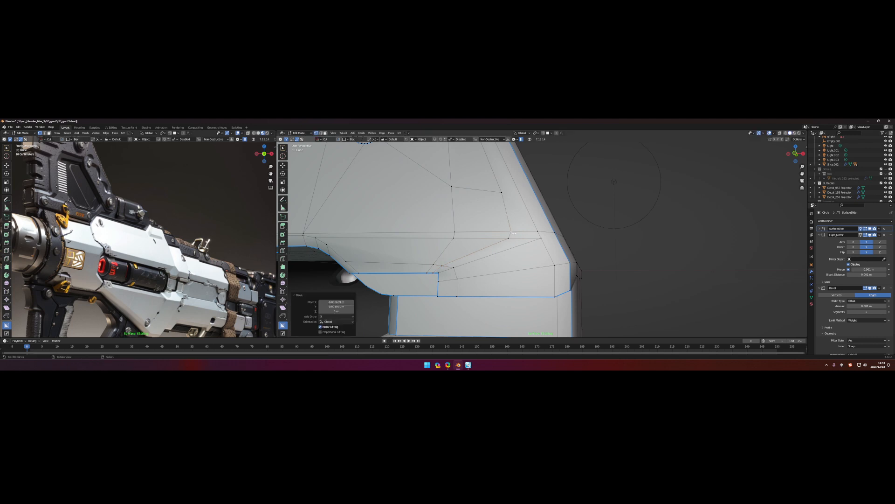
{"action": "middle_click_drag", "start_coordinate": [490, 266], "coordinate": [544, 237]}
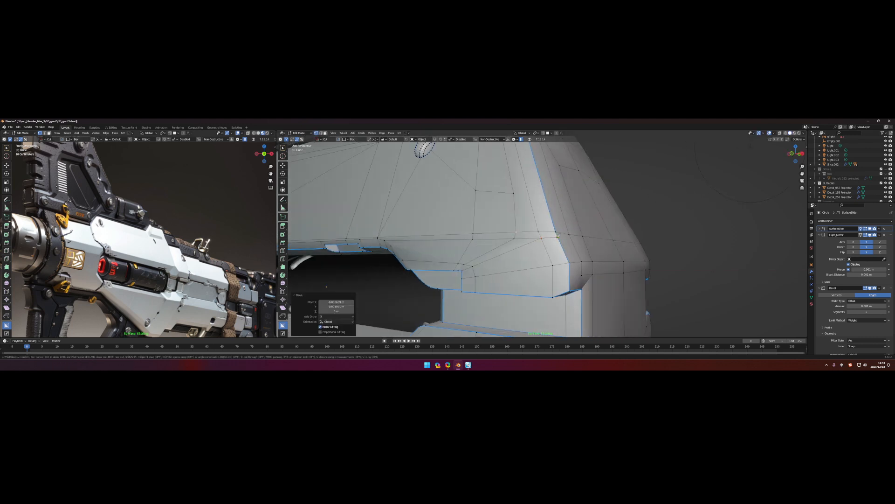
{"action": "middle_click_drag", "start_coordinate": [490, 238], "coordinate": [462, 275]}
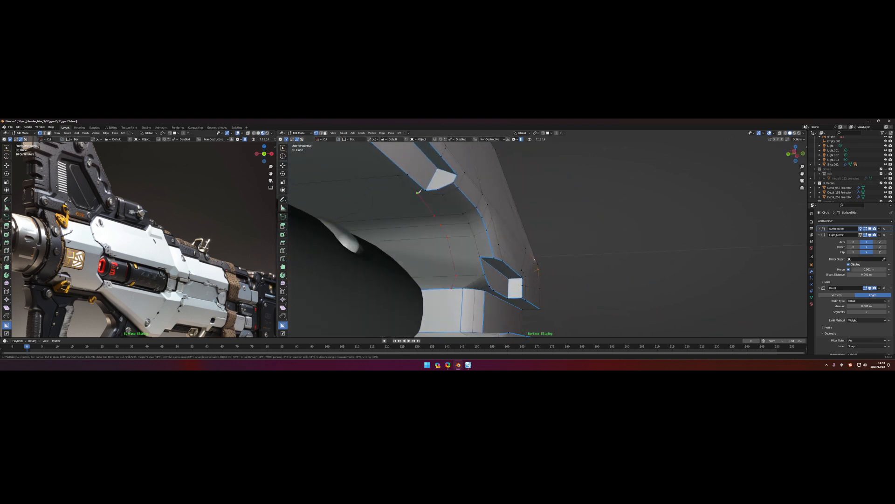
Knife-cut a new edge line across the slot face near its corner and confirm it
{"action": "mouse_move", "coordinate": [418, 193]}
{"action": "middle_mouse_down"}
{"action": "mouse_move", "coordinate": [427, 229]}
{"action": "mouse_move", "coordinate": [450, 248]}
{"action": "middle_mouse_up"}
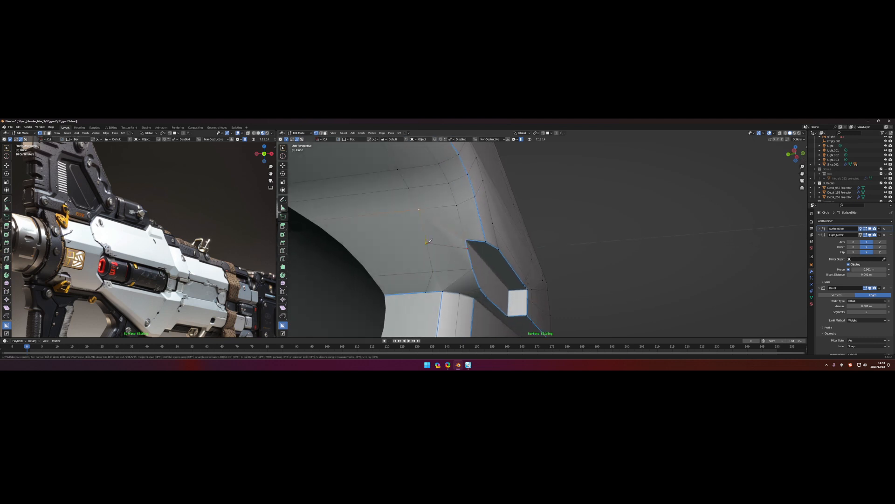
{"action": "left_click", "coordinate": [426, 241]}
{"action": "key", "text": "k"}
{"action": "left_click", "coordinate": [459, 207]}
{"action": "left_click", "coordinate": [459, 278]}
{"action": "key", "text": "Return"}
{"action": "right_click", "coordinate": [458, 282]}
{"action": "left_click", "coordinate": [447, 266]}
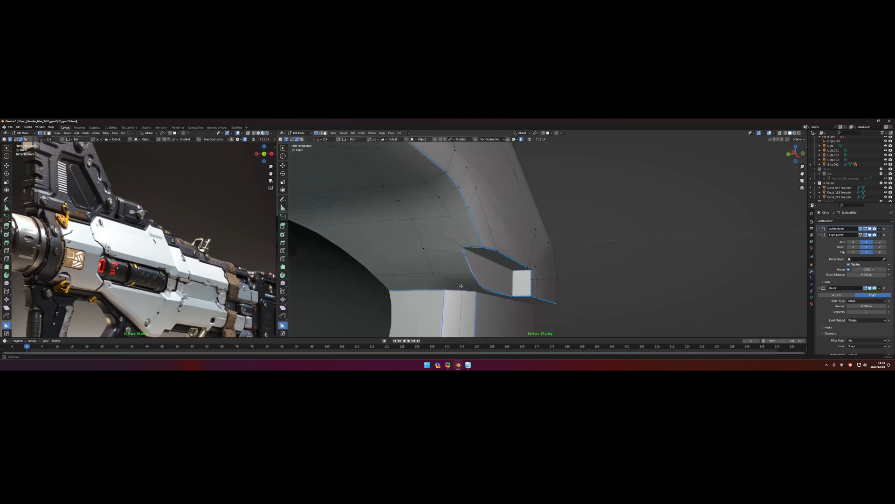
Inspect the cuts around the slot from several angles and restart the Knife for more cuts
{"action": "key", "text": "k"}
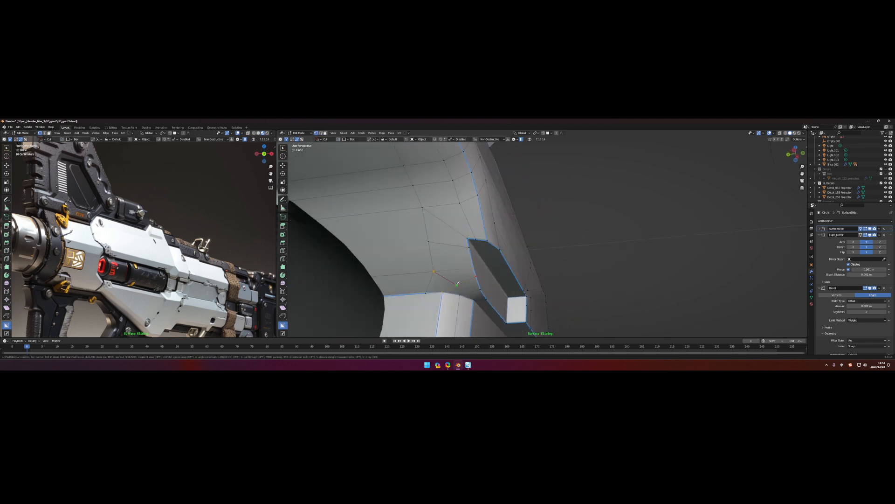
{"action": "key", "text": "Escape"}
{"action": "middle_click_drag", "start_coordinate": [471, 289], "coordinate": [468, 234]}
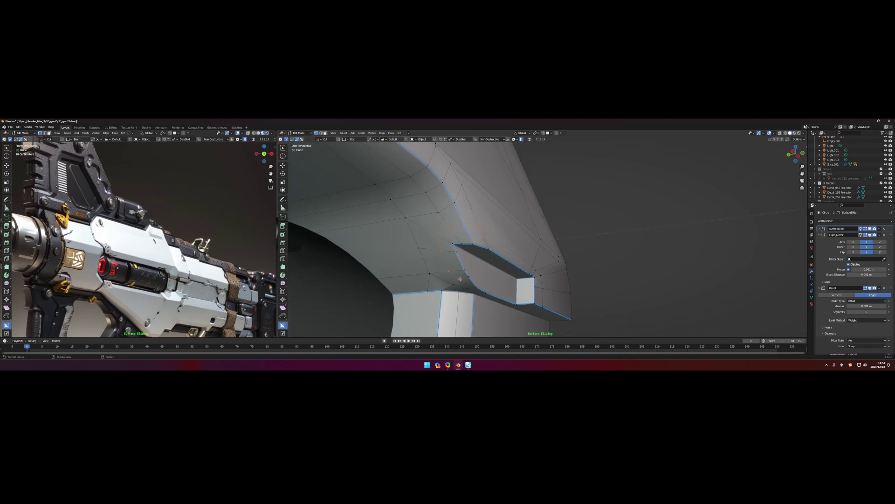
{"action": "mouse_move", "coordinate": [470, 277]}
{"action": "middle_mouse_down"}
{"action": "mouse_move", "coordinate": [490, 231]}
{"action": "mouse_move", "coordinate": [483, 252]}
{"action": "mouse_move", "coordinate": [497, 266]}
{"action": "mouse_move", "coordinate": [506, 261]}
{"action": "mouse_move", "coordinate": [495, 267]}
{"action": "middle_mouse_up"}
{"action": "key", "text": "k"}
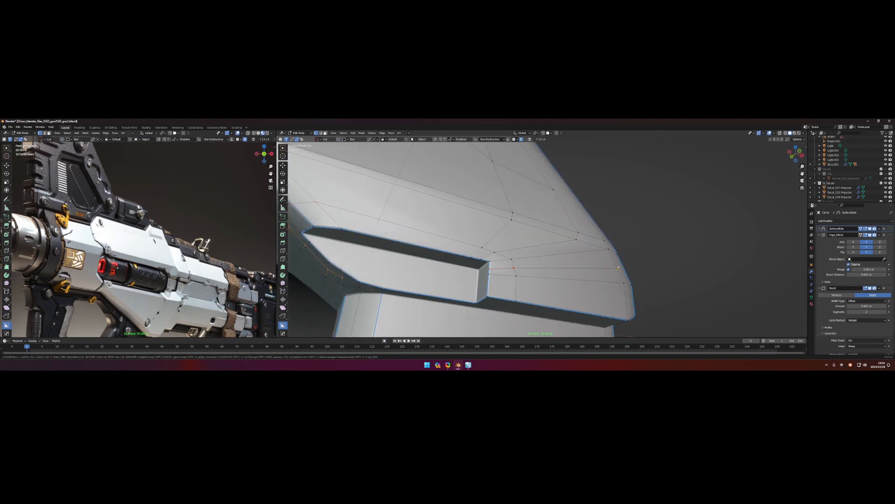
View the stock from below and knife-cut new edges on the notch top
{"action": "key", "text": "Escape"}
{"action": "middle_click_drag", "start_coordinate": [619, 267], "coordinate": [496, 265]}
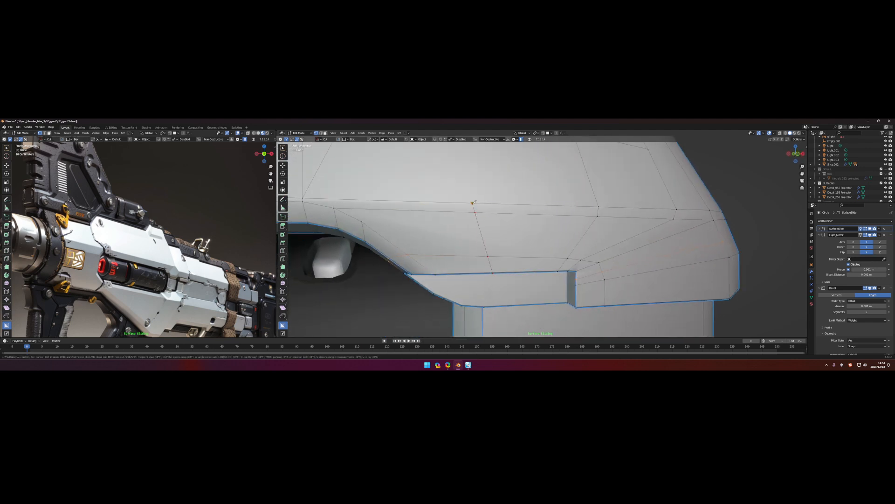
{"action": "middle_click_drag", "start_coordinate": [473, 202], "coordinate": [409, 219]}
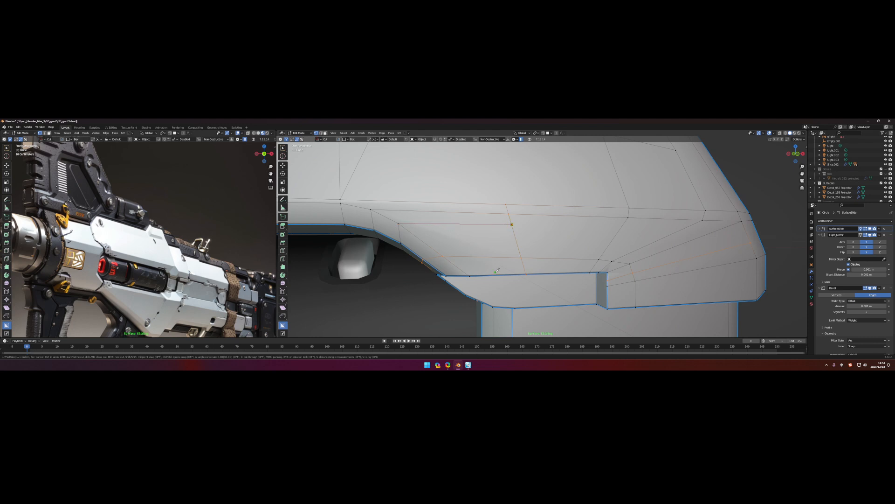
{"action": "key", "text": "grave"}
{"action": "mouse_move", "coordinate": [490, 266]}
{"action": "middle_mouse_down"}
{"action": "mouse_move", "coordinate": [532, 238]}
{"action": "mouse_move", "coordinate": [483, 237]}
{"action": "mouse_move", "coordinate": [463, 254]}
{"action": "mouse_move", "coordinate": [448, 231]}
{"action": "mouse_move", "coordinate": [490, 237]}
{"action": "mouse_move", "coordinate": [481, 236]}
{"action": "middle_mouse_up"}
{"action": "key", "text": "k"}
{"action": "key", "text": "k"}
Move the notch corner vertices into place and check the shaded result in Object Mode
{"action": "key", "text": "g"}
{"action": "left_click", "coordinate": [469, 239]}
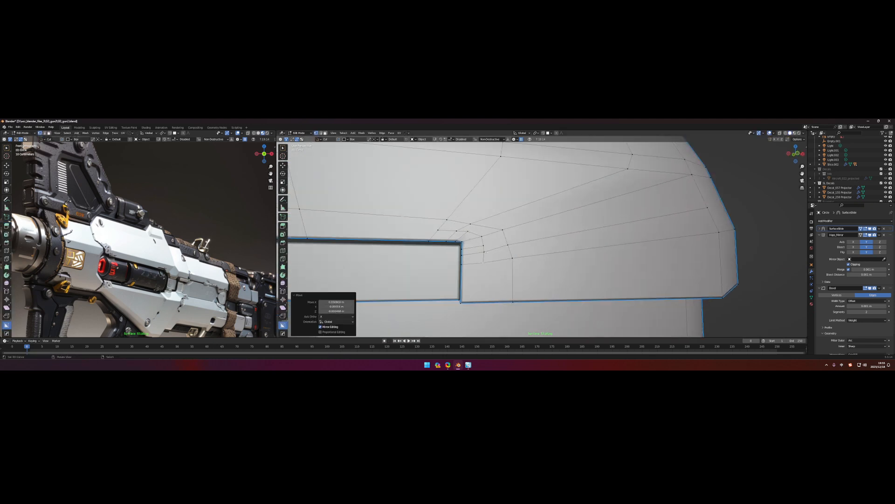
{"action": "key", "text": "g"}
{"action": "key", "text": "ctrl+Tab"}
{"action": "left_click", "coordinate": [476, 232]}
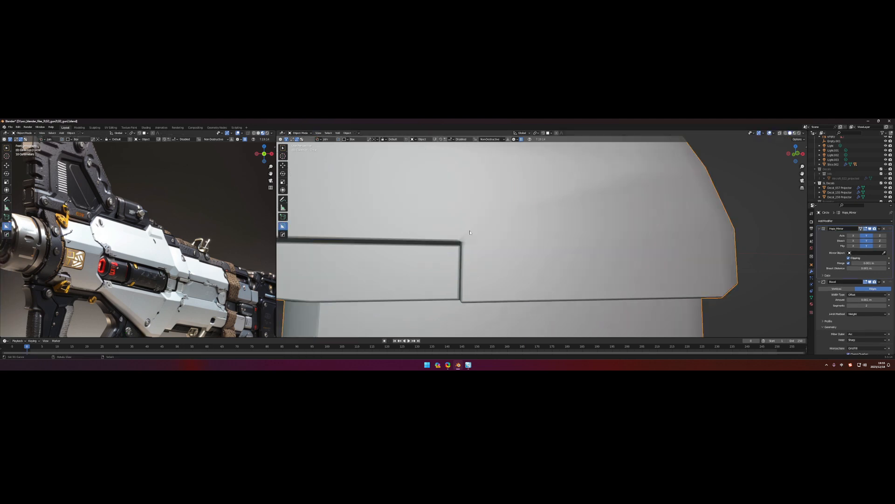
{"action": "mouse_move", "coordinate": [476, 238]}
{"action": "middle_mouse_down"}
{"action": "mouse_move", "coordinate": [504, 246]}
{"action": "mouse_move", "coordinate": [490, 241]}
{"action": "middle_mouse_up"}
{"action": "key", "text": "Tab"}
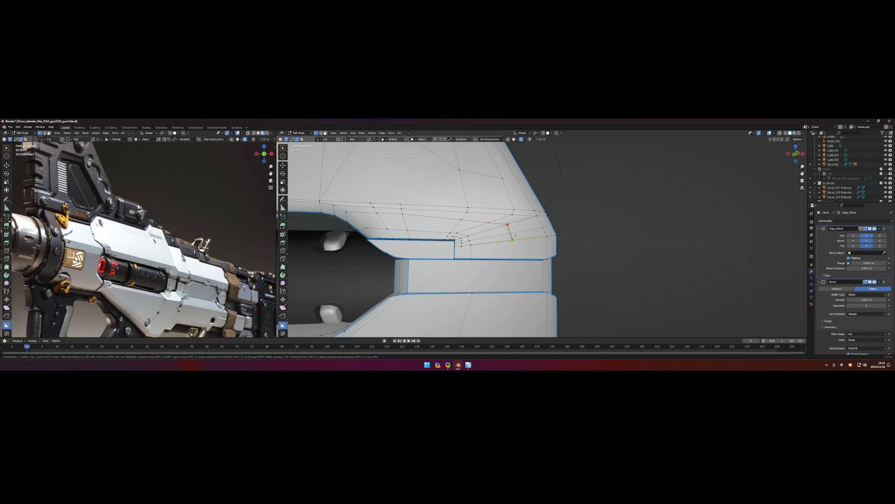
{"action": "scroll", "coordinate": [513, 237], "scroll_direction": "down", "scroll_amount": 5}
Slide an edge along its neighbouring faces on the stock's side and confirm it
{"action": "mouse_move", "coordinate": [513, 237]}
{"action": "middle_mouse_down"}
{"action": "mouse_move", "coordinate": [501, 242]}
{"action": "mouse_move", "coordinate": [509, 223]}
{"action": "mouse_move", "coordinate": [496, 260]}
{"action": "mouse_move", "coordinate": [571, 241]}
{"action": "mouse_move", "coordinate": [546, 221]}
{"action": "mouse_move", "coordinate": [574, 224]}
{"action": "mouse_move", "coordinate": [518, 231]}
{"action": "middle_mouse_up"}
{"action": "key", "text": "Tab"}
{"action": "key", "text": "Tab"}
{"action": "key", "text": "Tab"}
{"action": "scroll", "coordinate": [503, 253], "scroll_direction": "up", "scroll_amount": 5}
{"action": "key", "text": "g"}
{"action": "key", "text": "g"}
{"action": "left_click", "coordinate": [582, 240]}
Select edges on the orange panel piece, add an edge loop across the body and adjust a vertex
{"action": "key", "text": "ctrl+m"}
{"action": "left_click", "coordinate": [545, 216]}
{"action": "scroll", "coordinate": [518, 231], "scroll_direction": "up", "scroll_amount": 4}
{"action": "key", "text": "Tab"}
{"action": "middle_click_drag", "start_coordinate": [450, 188], "coordinate": [470, 218]}
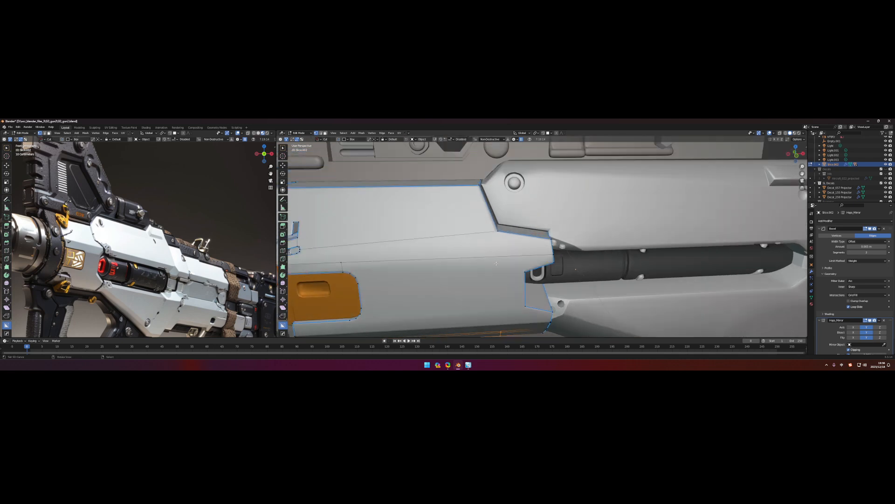
{"action": "middle_click_drag", "start_coordinate": [497, 262], "coordinate": [566, 231]}
{"action": "scroll", "coordinate": [489, 245], "scroll_direction": "up", "scroll_amount": 2}
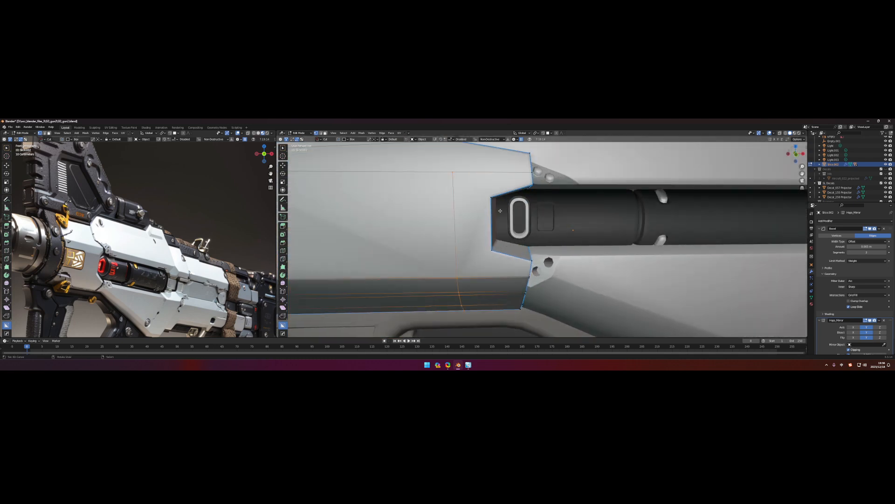
{"action": "mouse_move", "coordinate": [488, 227]}
{"action": "middle_mouse_down"}
{"action": "mouse_move", "coordinate": [503, 252]}
{"action": "mouse_move", "coordinate": [481, 259]}
{"action": "middle_mouse_up"}
{"action": "scroll", "coordinate": [477, 230], "scroll_direction": "down", "scroll_amount": 4}
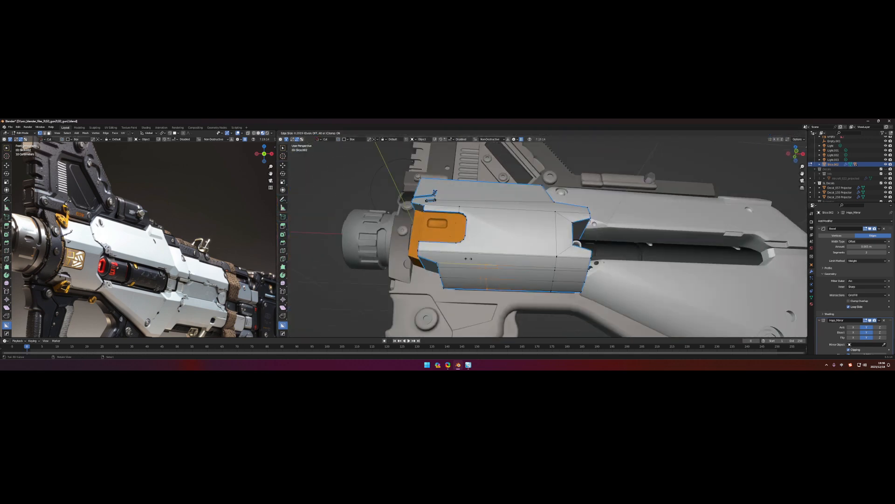
{"action": "left_click", "coordinate": [467, 260]}
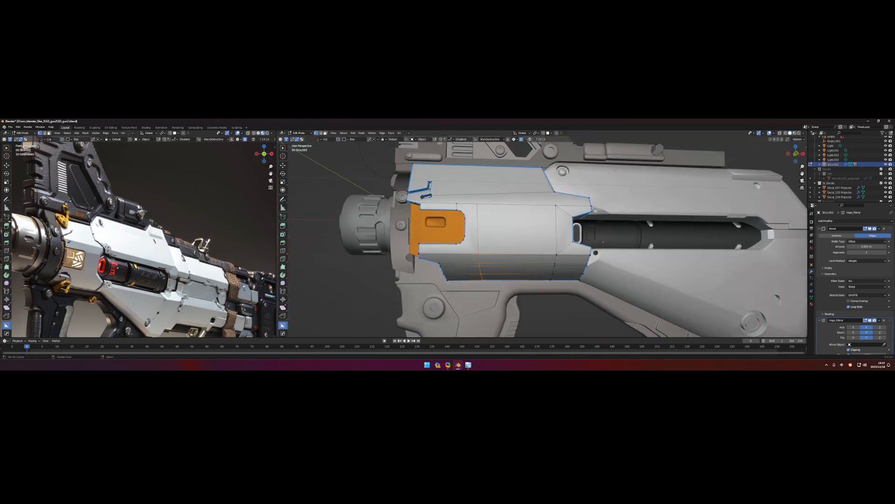
{"action": "scroll", "coordinate": [479, 210], "scroll_direction": "up", "scroll_amount": 5}
{"action": "scroll", "coordinate": [469, 217], "scroll_direction": "up", "scroll_amount": 2}
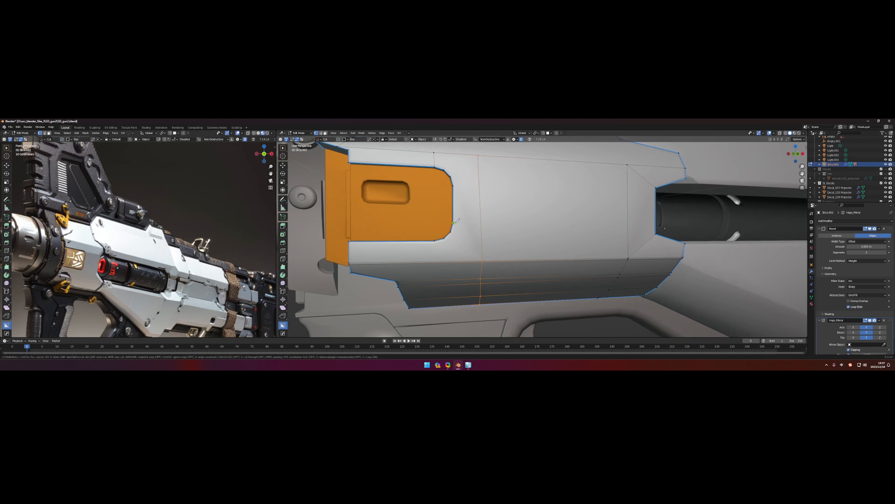
{"action": "left_click", "coordinate": [629, 223]}
Reposition a vertex near the orange cutout and extend a face selection across it
{"action": "mouse_move", "coordinate": [616, 223]}
{"action": "middle_mouse_down"}
{"action": "mouse_move", "coordinate": [497, 233]}
{"action": "mouse_move", "coordinate": [520, 208]}
{"action": "middle_mouse_up"}
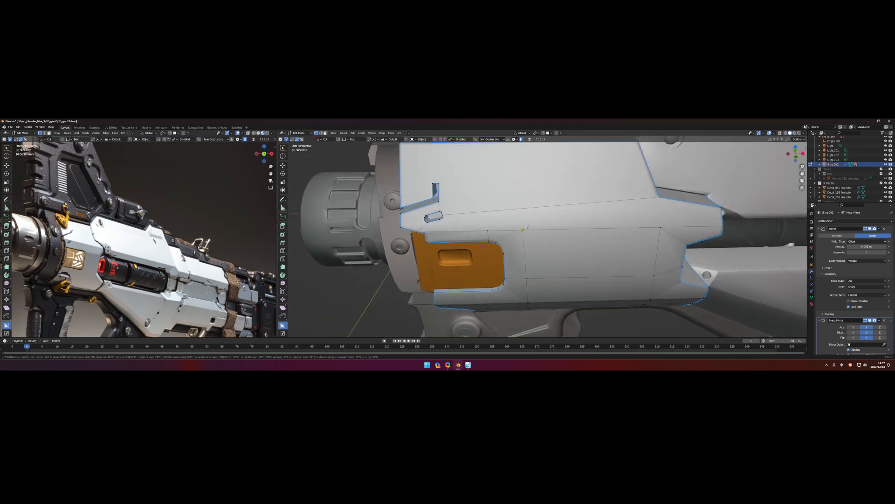
{"action": "scroll", "coordinate": [518, 208], "scroll_direction": "up", "scroll_amount": 3}
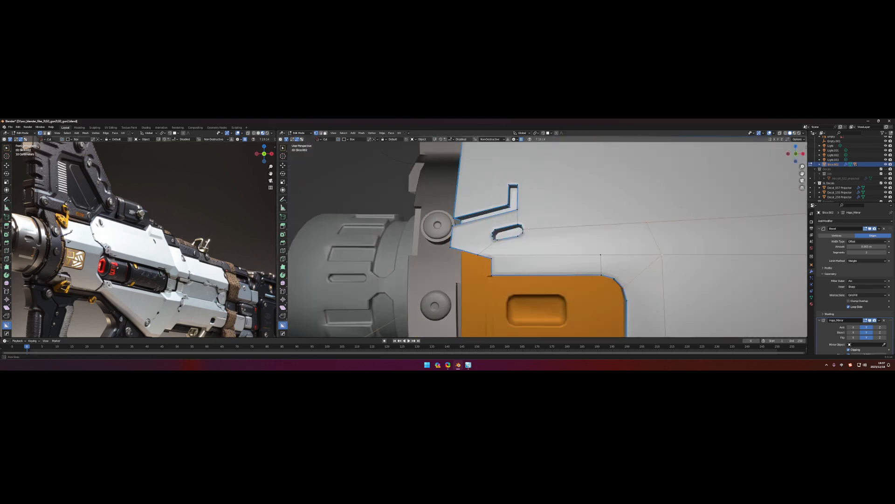
{"action": "mouse_move", "coordinate": [517, 208]}
{"action": "middle_mouse_down"}
{"action": "mouse_move", "coordinate": [553, 224]}
{"action": "mouse_move", "coordinate": [539, 259]}
{"action": "middle_mouse_up"}
{"action": "key", "text": "Tab"}
{"action": "scroll", "coordinate": [546, 238], "scroll_direction": "down", "scroll_amount": 4}
{"action": "key", "text": "Tab"}
{"action": "scroll", "coordinate": [538, 259], "scroll_direction": "up", "scroll_amount": 4}
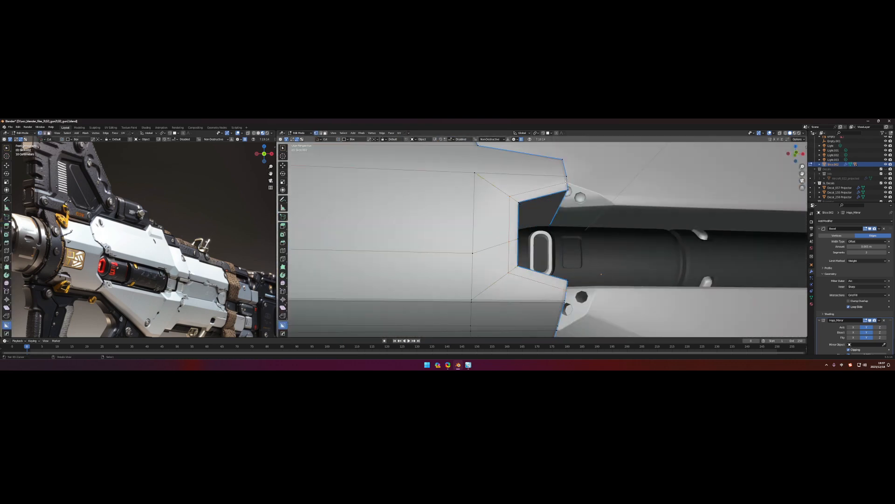
{"action": "mouse_move", "coordinate": [532, 232]}
{"action": "middle_mouse_down"}
{"action": "mouse_move", "coordinate": [489, 210]}
{"action": "mouse_move", "coordinate": [531, 231]}
{"action": "mouse_move", "coordinate": [455, 210]}
{"action": "mouse_move", "coordinate": [518, 238]}
{"action": "middle_mouse_up"}
{"action": "left_click", "coordinate": [367, 232]}
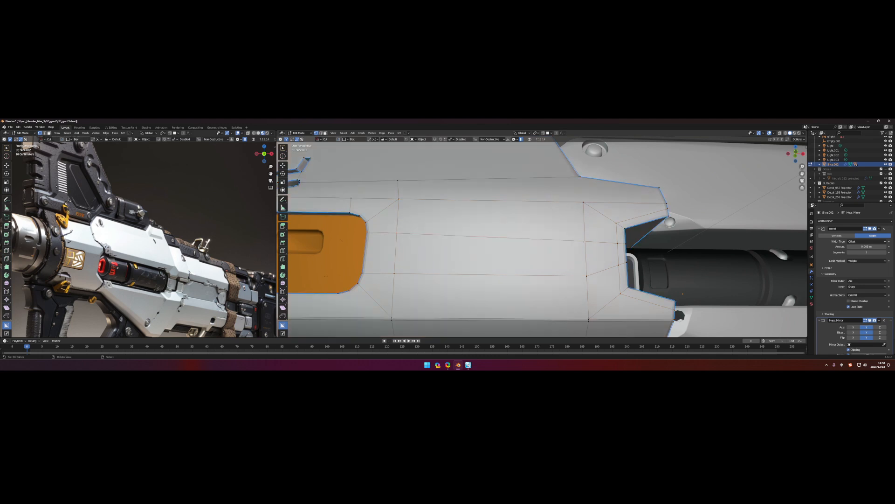
{"action": "left_click_drag", "start_coordinate": [588, 255], "coordinate": [595, 285]}
Review the body section in Object Mode within the gun, then reopen its mesh for editing
{"action": "key", "text": "ctrl+Tab"}
{"action": "left_click", "coordinate": [593, 258]}
{"action": "scroll", "coordinate": [546, 238], "scroll_direction": "down", "scroll_amount": 3}
{"action": "middle_click_drag", "start_coordinate": [546, 238], "coordinate": [490, 238]}
{"action": "scroll", "coordinate": [490, 238], "scroll_direction": "up", "scroll_amount": 2}
{"action": "key", "text": "Tab"}
{"action": "scroll", "coordinate": [522, 240], "scroll_direction": "up", "scroll_amount": 3}
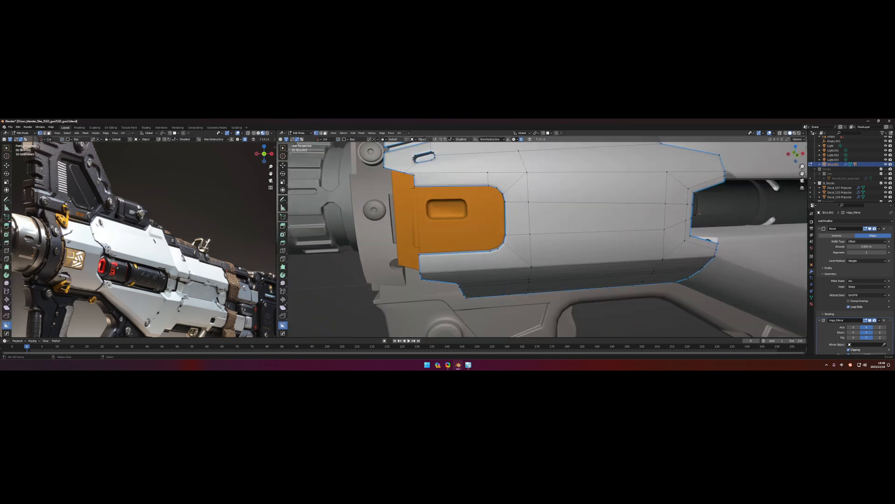
Knife new edges into the body and enable surface sliding (Shift+G) for vertex moves
{"action": "left_click", "coordinate": [515, 249]}
{"action": "middle_click_drag", "start_coordinate": [515, 250], "coordinate": [515, 274]}
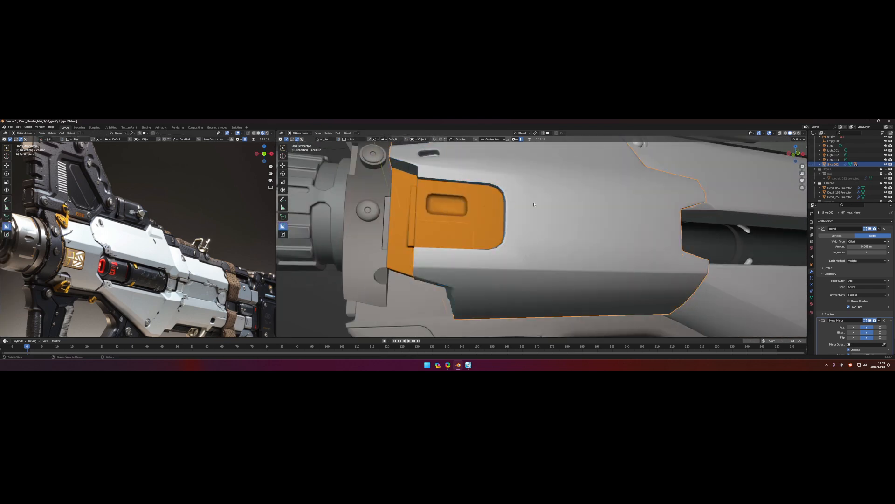
{"action": "scroll", "coordinate": [523, 217], "scroll_direction": "down", "scroll_amount": 4}
{"action": "middle_click_drag", "start_coordinate": [523, 217], "coordinate": [490, 217]}
{"action": "scroll", "coordinate": [520, 209], "scroll_direction": "up", "scroll_amount": 4}
{"action": "scroll", "coordinate": [521, 209], "scroll_direction": "up", "scroll_amount": 2}
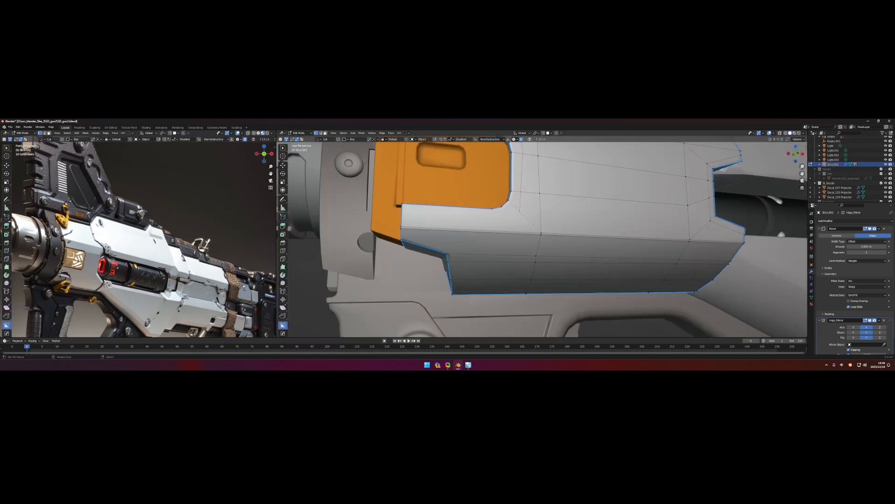
{"action": "key", "text": "k"}
{"action": "key", "text": "shift+g"}
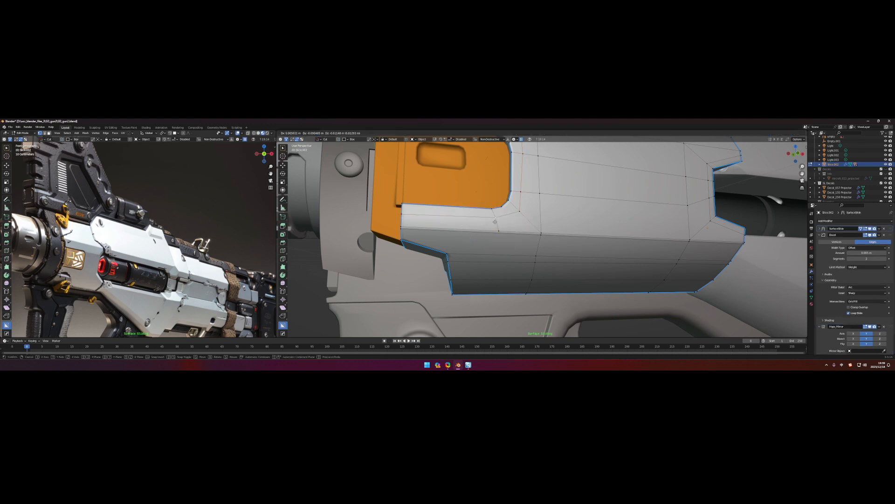
Slide vertices along the surface, knife further edges, and check the shape in Object Mode
{"action": "middle_click_drag", "start_coordinate": [489, 221], "coordinate": [492, 199]}
{"action": "key", "text": "g"}
{"action": "left_click", "coordinate": [495, 204]}
{"action": "key", "text": "k"}
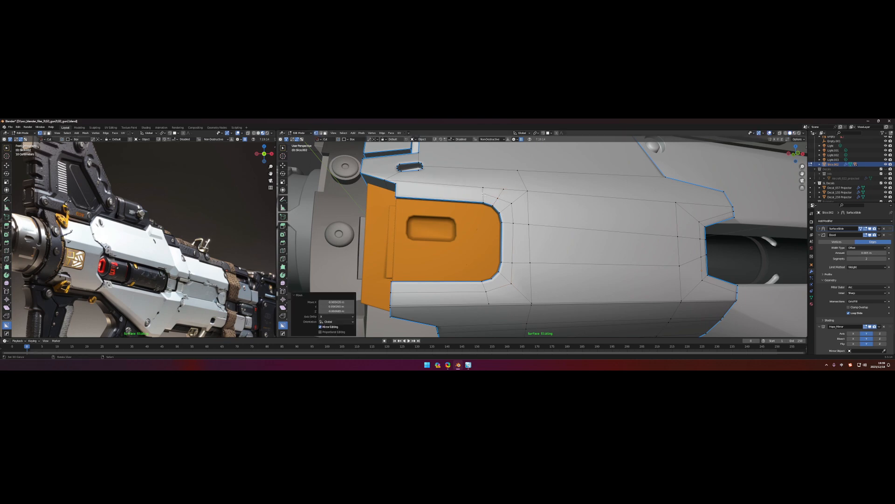
{"action": "mouse_move", "coordinate": [505, 189]}
{"action": "middle_mouse_down"}
{"action": "mouse_move", "coordinate": [563, 255]}
{"action": "mouse_move", "coordinate": [490, 236]}
{"action": "mouse_move", "coordinate": [560, 252]}
{"action": "mouse_move", "coordinate": [545, 243]}
{"action": "middle_mouse_up"}
{"action": "scroll", "coordinate": [562, 255], "scroll_direction": "down", "scroll_amount": 2}
{"action": "key", "text": "k"}
{"action": "key", "text": "Tab"}
{"action": "scroll", "coordinate": [545, 243], "scroll_direction": "down", "scroll_amount": 4}
{"action": "scroll", "coordinate": [508, 239], "scroll_direction": "up", "scroll_amount": 4}
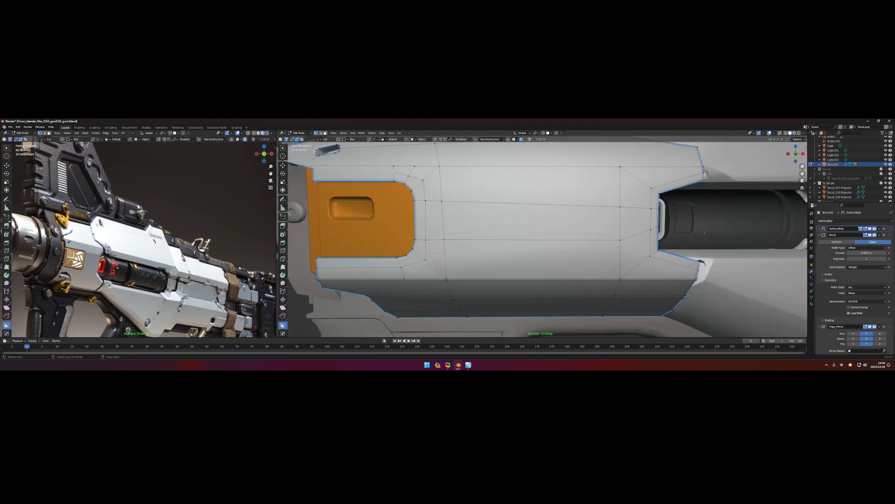
{"action": "key", "text": "Tab"}
Paint-select the faces between the orange panel and rear cutout and run LoopTools cleanups on them
{"action": "key", "text": "c"}
{"action": "left_click_drag", "start_coordinate": [495, 224], "coordinate": [568, 251]}
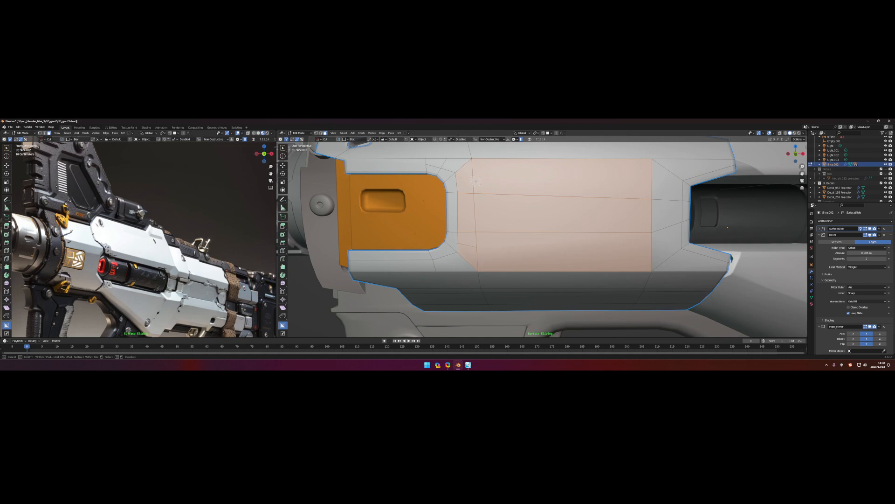
{"action": "mouse_move", "coordinate": [475, 180]}
{"action": "middle_mouse_down"}
{"action": "mouse_move", "coordinate": [532, 210]}
{"action": "mouse_move", "coordinate": [462, 241]}
{"action": "middle_mouse_up"}
{"action": "right_click", "coordinate": [482, 204]}
{"action": "left_click", "coordinate": [532, 223]}
{"action": "right_click", "coordinate": [457, 243]}
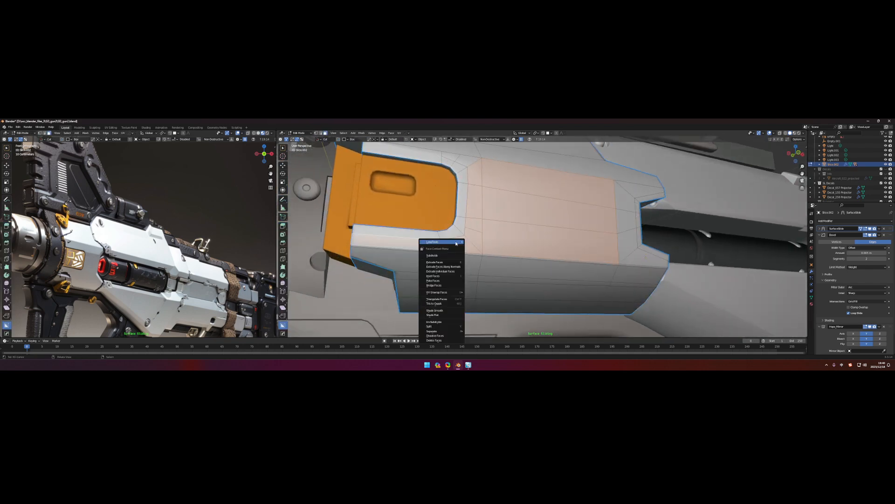
{"action": "left_click", "coordinate": [483, 245]}
Return to Object Mode and apply the SurfaceSlide modifier, leaving only the bevel
{"action": "mouse_move", "coordinate": [532, 230]}
{"action": "middle_mouse_down"}
{"action": "mouse_move", "coordinate": [490, 224]}
{"action": "mouse_move", "coordinate": [532, 209]}
{"action": "mouse_move", "coordinate": [490, 238]}
{"action": "mouse_move", "coordinate": [503, 241]}
{"action": "middle_mouse_up"}
{"action": "key", "text": "Tab"}
{"action": "left_click", "coordinate": [484, 217]}
{"action": "key", "text": "q"}
{"action": "left_click", "coordinate": [488, 205]}
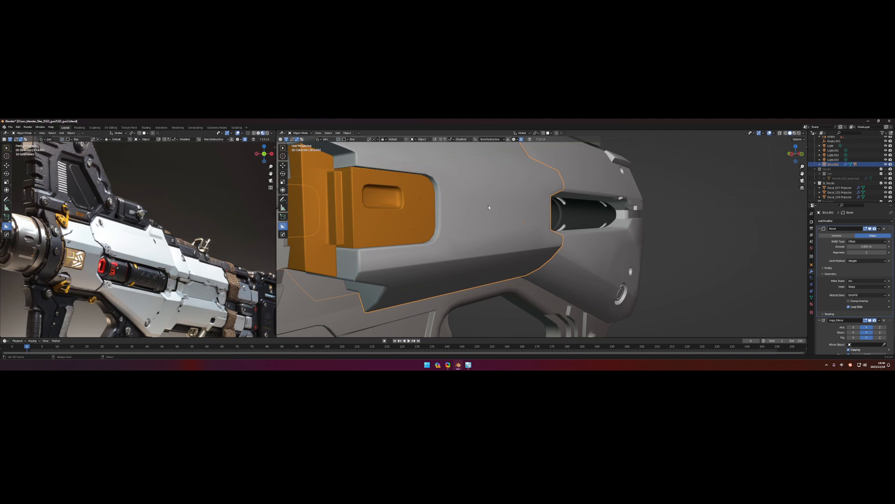
{"action": "key", "text": "Tab"}
{"action": "left_click", "coordinate": [489, 208]}
{"action": "middle_click_drag", "start_coordinate": [489, 211], "coordinate": [468, 220]}
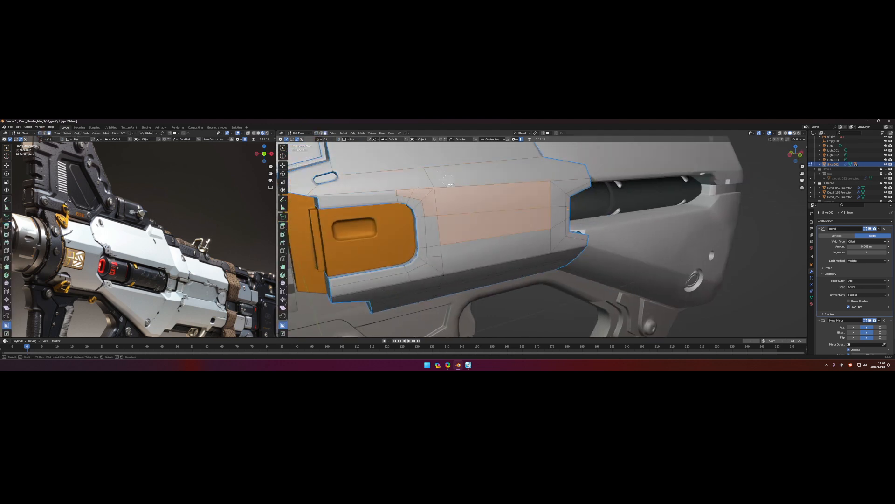
{"action": "key", "text": "v"}
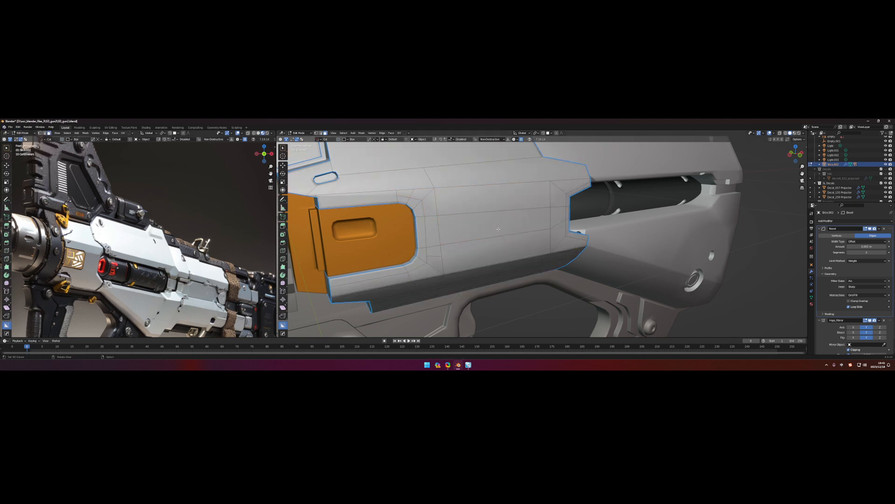
{"action": "scroll", "coordinate": [516, 231], "scroll_direction": "down", "scroll_amount": 3}
{"action": "scroll", "coordinate": [517, 231], "scroll_direction": "down", "scroll_amount": 3}
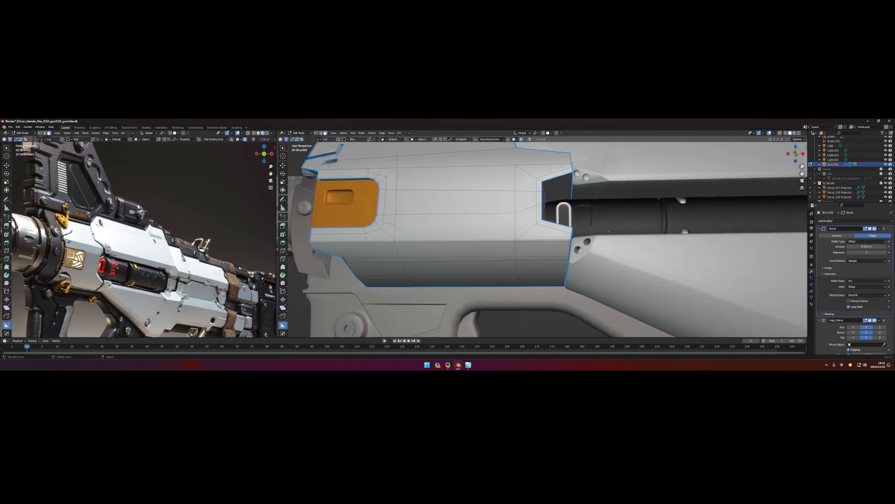
{"action": "key", "text": "Tab"}
{"action": "scroll", "coordinate": [490, 252], "scroll_direction": "down", "scroll_amount": 2}
{"action": "scroll", "coordinate": [471, 260], "scroll_direction": "down", "scroll_amount": 3}
{"action": "middle_click_drag", "start_coordinate": [471, 260], "coordinate": [391, 266]}
{"action": "scroll", "coordinate": [391, 266], "scroll_direction": "up", "scroll_amount": 3}
{"action": "key", "text": "shift+z"}
{"action": "key", "text": "shift+z"}
{"action": "key", "text": "z"}
{"action": "left_click", "coordinate": [476, 239]}
{"action": "mouse_move", "coordinate": [446, 263]}
{"action": "middle_mouse_down"}
{"action": "mouse_move", "coordinate": [490, 249]}
{"action": "mouse_move", "coordinate": [466, 239]}
{"action": "mouse_move", "coordinate": [511, 242]}
{"action": "mouse_move", "coordinate": [434, 223]}
{"action": "middle_mouse_up"}
{"action": "scroll", "coordinate": [490, 248], "scroll_direction": "up", "scroll_amount": 3}
{"action": "scroll", "coordinate": [487, 250], "scroll_direction": "down", "scroll_amount": 3}
{"action": "scroll", "coordinate": [466, 240], "scroll_direction": "down", "scroll_amount": 3}
{"action": "key", "text": "Tab"}
{"action": "scroll", "coordinate": [511, 241], "scroll_direction": "up", "scroll_amount": 3}
{"action": "scroll", "coordinate": [502, 240], "scroll_direction": "down", "scroll_amount": 3}
Hide the wireframe overlay and inspect the grip cutout's marked edges in Edit Mode
{"action": "key", "text": "Tab"}
{"action": "scroll", "coordinate": [416, 218], "scroll_direction": "up", "scroll_amount": 3}
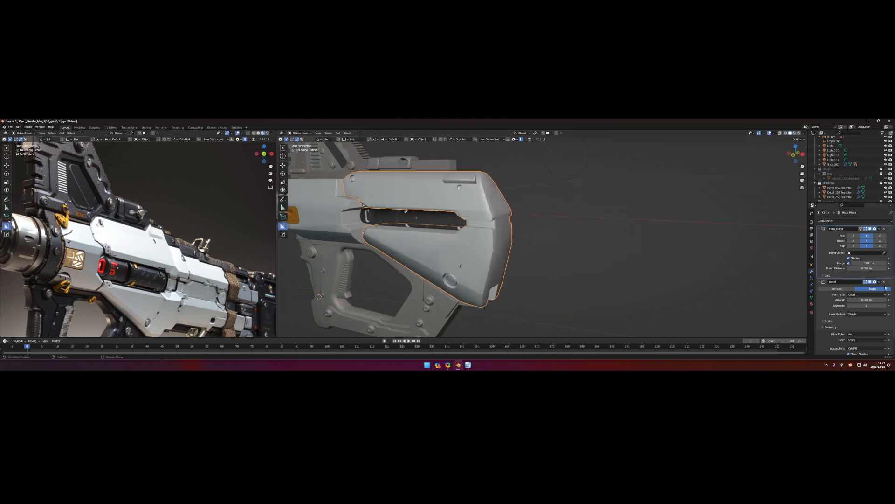
{"action": "middle_click_drag", "start_coordinate": [489, 231], "coordinate": [568, 221]}
{"action": "key", "text": "shift+z"}
{"action": "scroll", "coordinate": [527, 220], "scroll_direction": "down", "scroll_amount": 3}
{"action": "scroll", "coordinate": [560, 221], "scroll_direction": "up", "scroll_amount": 2}
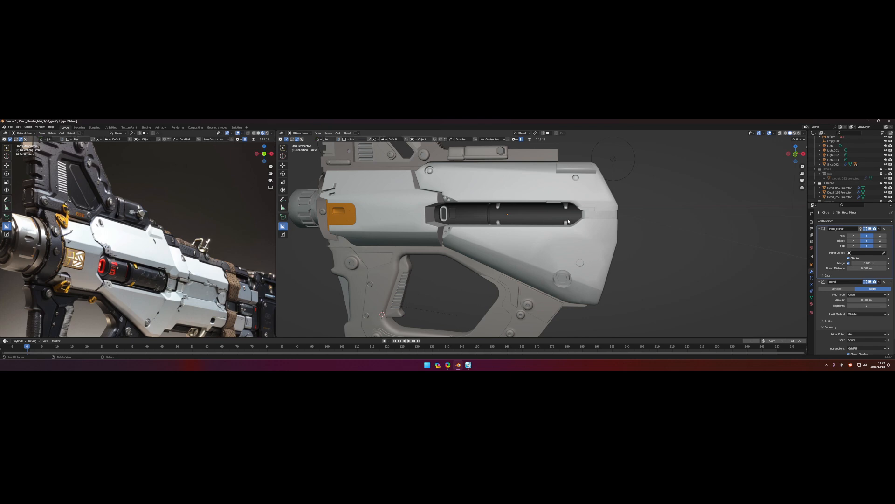
{"action": "scroll", "coordinate": [456, 242], "scroll_direction": "up", "scroll_amount": 3}
{"action": "key", "text": "Tab"}
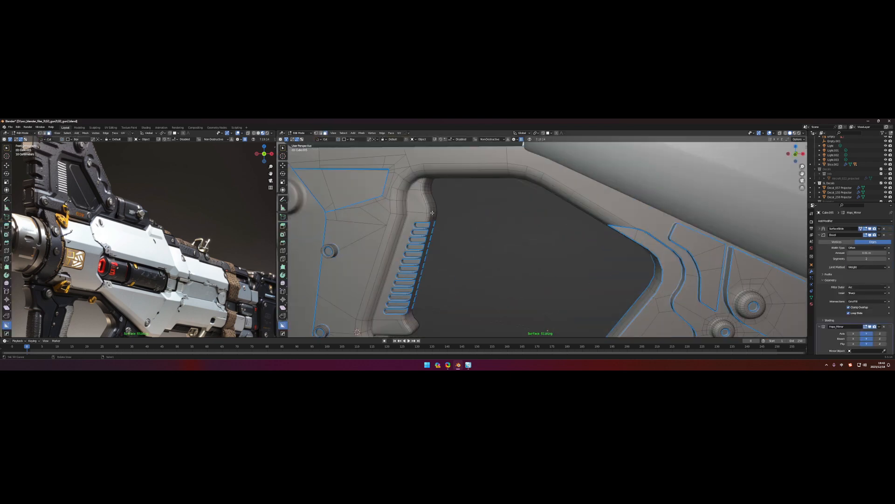
{"action": "mouse_move", "coordinate": [455, 242]}
{"action": "middle_mouse_down"}
{"action": "mouse_move", "coordinate": [442, 207]}
{"action": "mouse_move", "coordinate": [411, 204]}
{"action": "middle_mouse_up"}
Return to Object Mode and show the whole gun in a flat orthographic side view (numpad 3)
{"action": "key", "text": "q"}
{"action": "left_click", "coordinate": [433, 204]}
{"action": "key", "text": "Tab"}
{"action": "scroll", "coordinate": [455, 242], "scroll_direction": "down", "scroll_amount": 5}
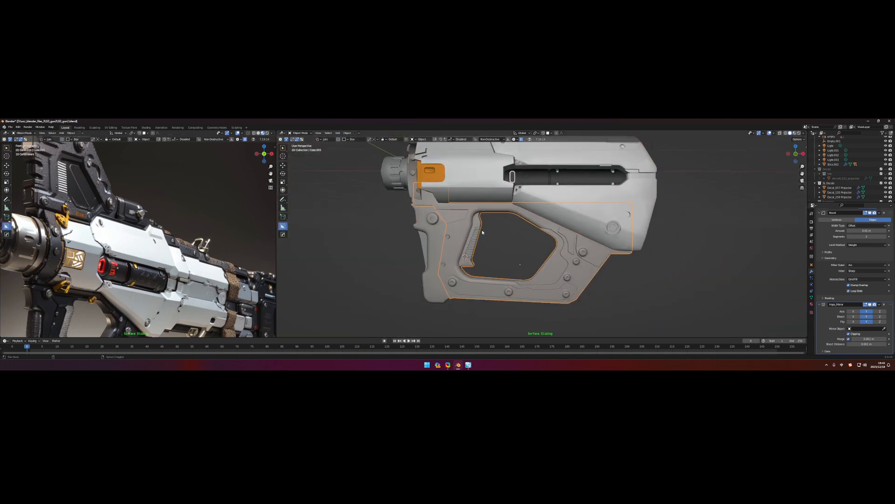
{"action": "mouse_move", "coordinate": [455, 242]}
{"action": "middle_mouse_down"}
{"action": "mouse_move", "coordinate": [459, 313]}
{"action": "mouse_move", "coordinate": [455, 301]}
{"action": "middle_mouse_up"}
{"action": "key", "text": "KP_3"}
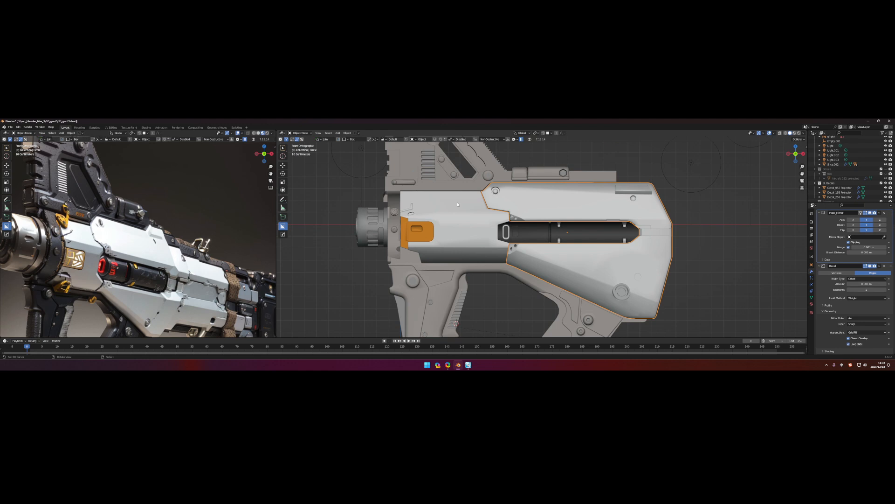
Select the rear stock, edit its mesh and run MESHmachine Normal Flatten around the circular hole
{"action": "right_click", "coordinate": [594, 224]}
{"action": "left_click", "coordinate": [609, 231]}
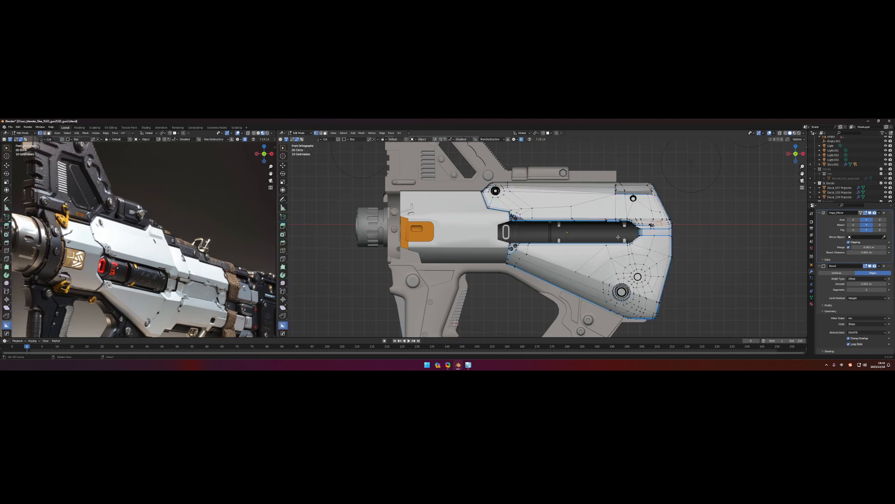
{"action": "key", "text": "Tab"}
{"action": "scroll", "coordinate": [534, 208], "scroll_direction": "up", "scroll_amount": 4}
{"action": "right_click", "coordinate": [495, 203]}
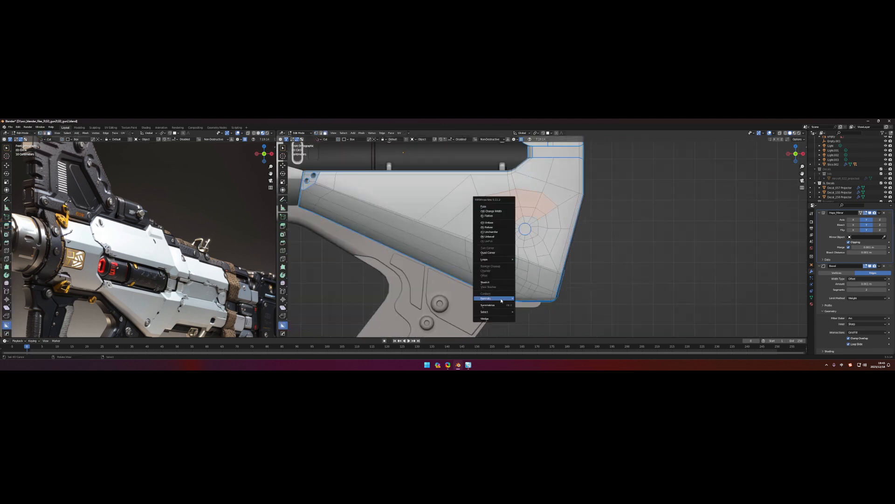
{"action": "left_click", "coordinate": [536, 299]}
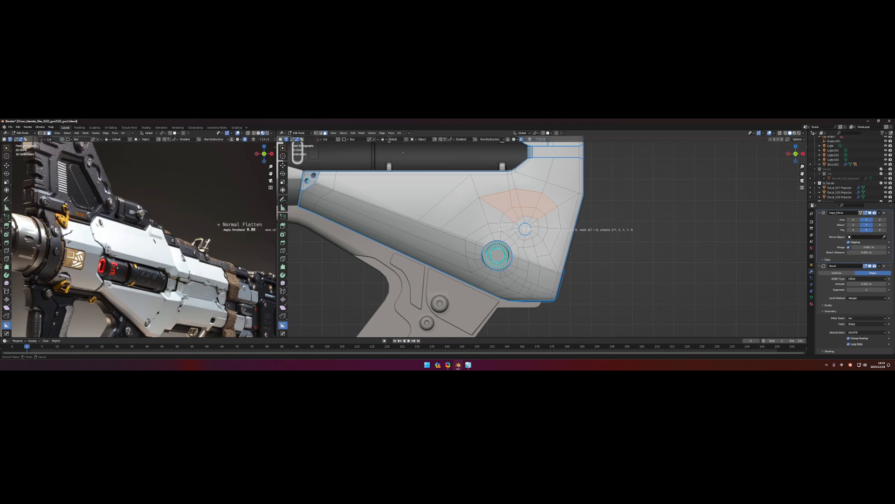
{"action": "mouse_move", "coordinate": [574, 231]}
{"action": "middle_mouse_down"}
{"action": "mouse_move", "coordinate": [474, 260]}
{"action": "mouse_move", "coordinate": [405, 260]}
{"action": "middle_mouse_up"}
{"action": "left_click", "coordinate": [473, 259]}
Run two more Normal Flatten passes on the neighbouring face areas of the stock
{"action": "key", "text": "y"}
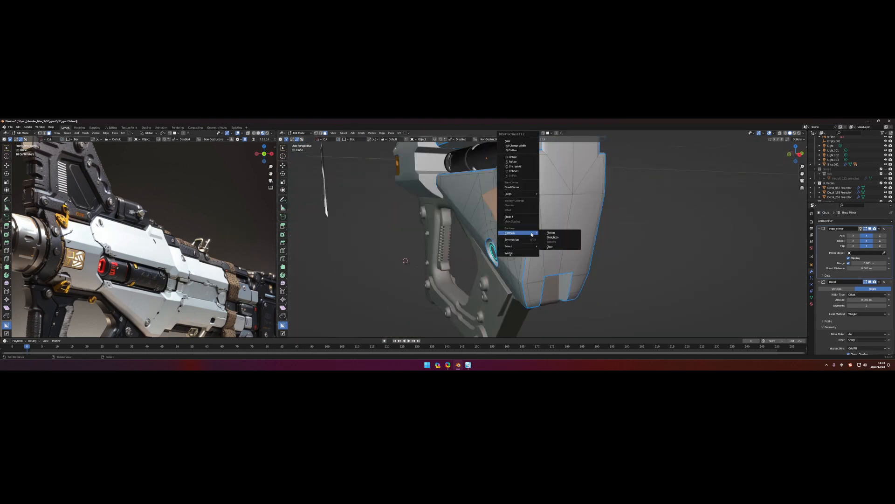
{"action": "left_click", "coordinate": [557, 238]}
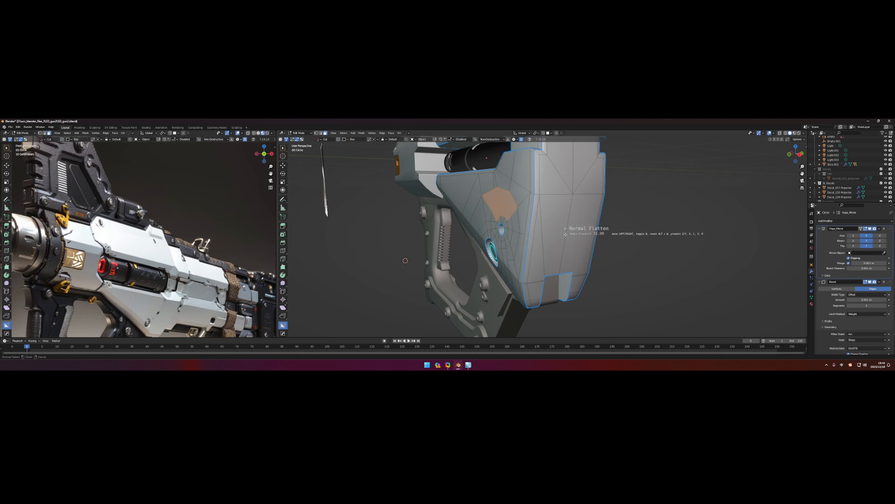
{"action": "left_click", "coordinate": [565, 233]}
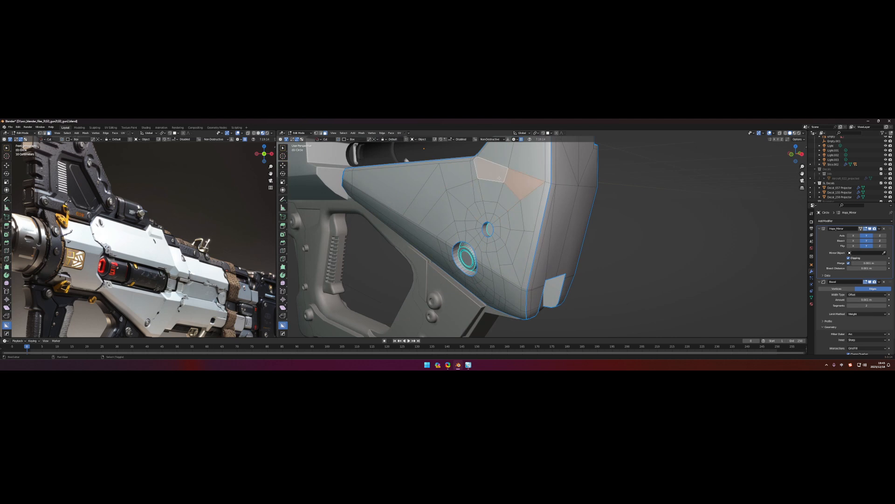
{"action": "middle_click_drag", "start_coordinate": [566, 234], "coordinate": [489, 225]}
{"action": "key", "text": "y"}
{"action": "mouse_move", "coordinate": [488, 190]}
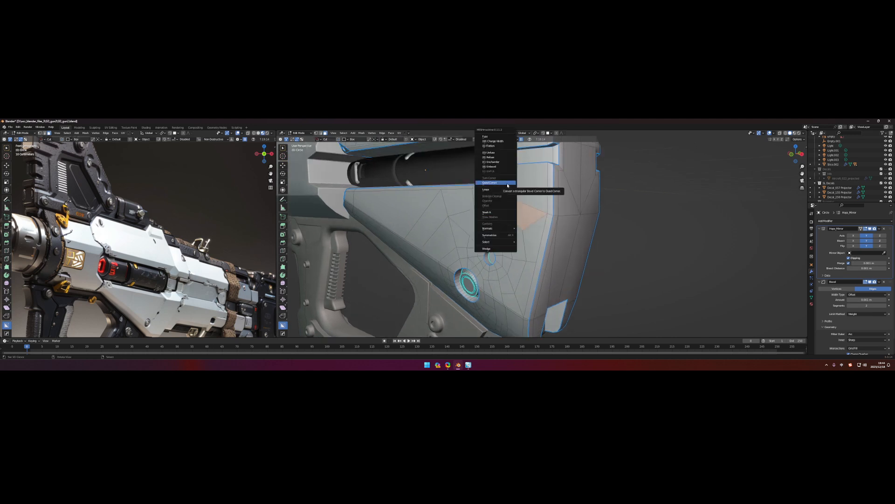
{"action": "left_click", "coordinate": [494, 231]}
{"action": "mouse_move", "coordinate": [546, 231]}
{"action": "middle_mouse_down"}
{"action": "mouse_move", "coordinate": [530, 238]}
{"action": "mouse_move", "coordinate": [509, 175]}
{"action": "middle_mouse_up"}
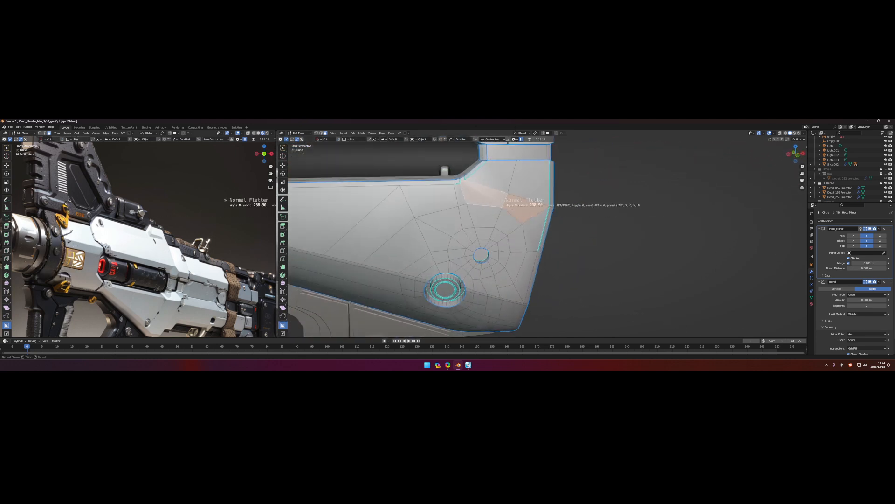
Leave the stock's mesh and line up the reference photo and model in front view
{"action": "key", "text": "Tab"}
{"action": "scroll", "coordinate": [533, 213], "scroll_direction": "up", "scroll_amount": 4}
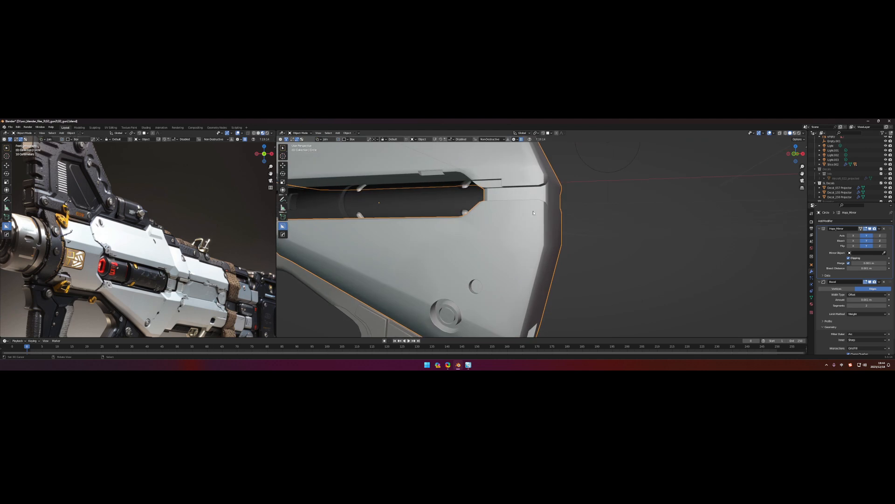
{"action": "key", "text": "KP_3"}
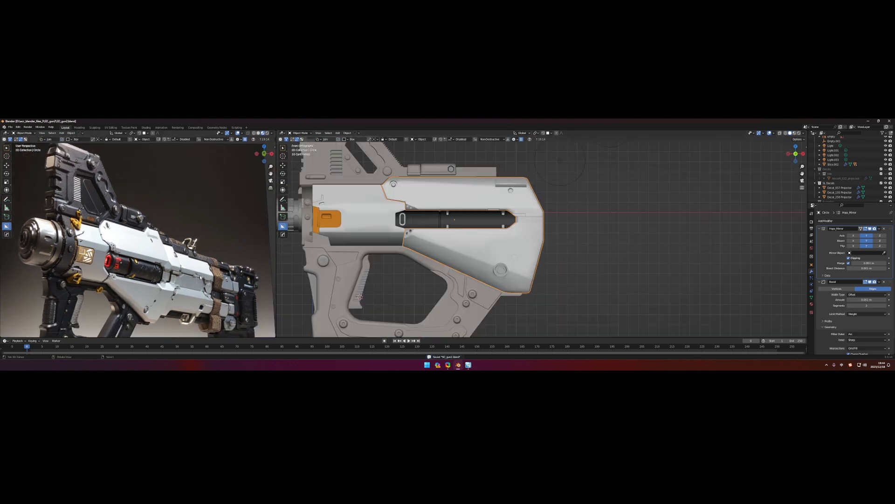
{"action": "key", "text": "KP_1"}
{"action": "scroll", "coordinate": [200, 277], "scroll_direction": "down", "scroll_amount": 2}
{"action": "mouse_move", "coordinate": [210, 266]}
{"action": "middle_mouse_down", "text": "shift"}
{"action": "mouse_move", "coordinate": [190, 219]}
{"action": "mouse_move", "coordinate": [224, 175]}
{"action": "middle_mouse_up", "text": "shift"}
{"action": "scroll", "coordinate": [408, 286], "scroll_direction": "down", "scroll_amount": 3}
{"action": "scroll", "coordinate": [434, 266], "scroll_direction": "up", "scroll_amount": 1}
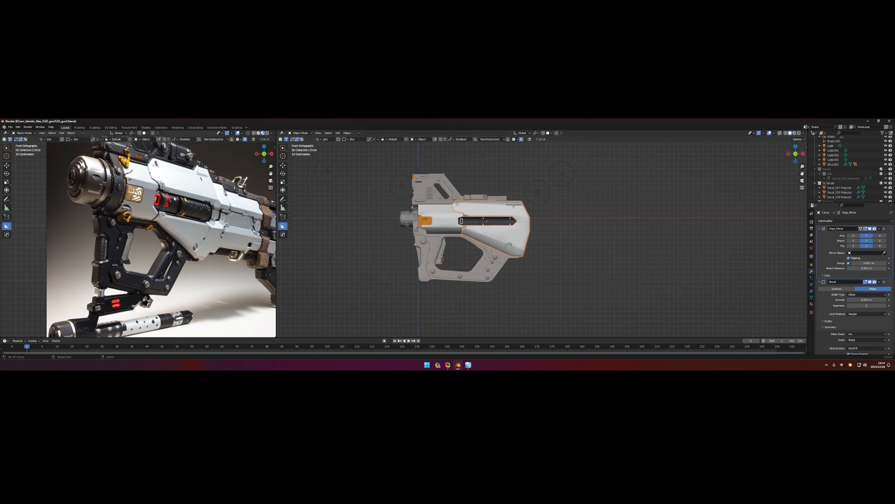
{"action": "scroll", "coordinate": [162, 232], "scroll_direction": "up", "scroll_amount": 2}
{"action": "middle_click_drag", "start_coordinate": [175, 231], "coordinate": [154, 231], "text": "shift"}
{"action": "middle_click_drag", "start_coordinate": [531, 224], "coordinate": [441, 231], "text": "shift"}
{"action": "scroll", "coordinate": [459, 229], "scroll_direction": "up", "scroll_amount": 3}
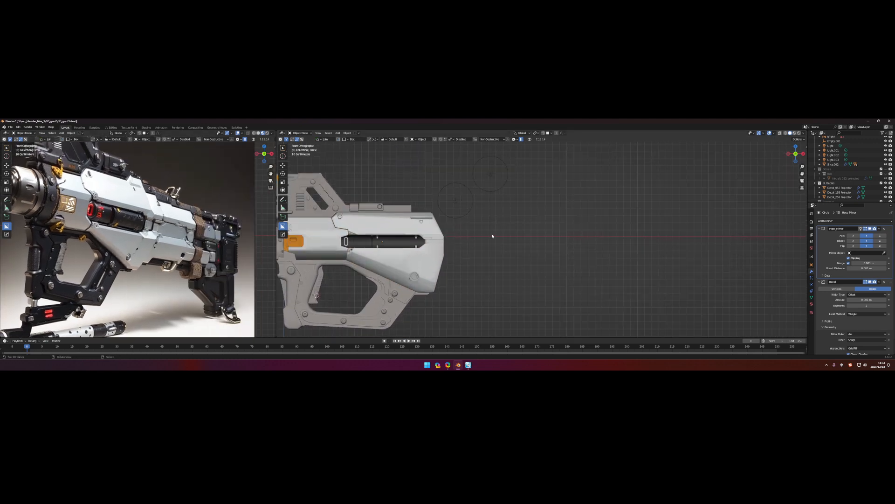
{"action": "scroll", "coordinate": [455, 228], "scroll_direction": "up", "scroll_amount": 1}
Draw and extrude a first BoxCutter box on the gun, then cancel it and reset to front view
{"action": "left_click_drag", "start_coordinate": [465, 216], "coordinate": [562, 274]}
{"action": "middle_click_drag", "start_coordinate": [560, 274], "coordinate": [532, 269]}
{"action": "left_click_drag", "start_coordinate": [530, 269], "coordinate": [538, 271]}
{"action": "right_click", "coordinate": [536, 268]}
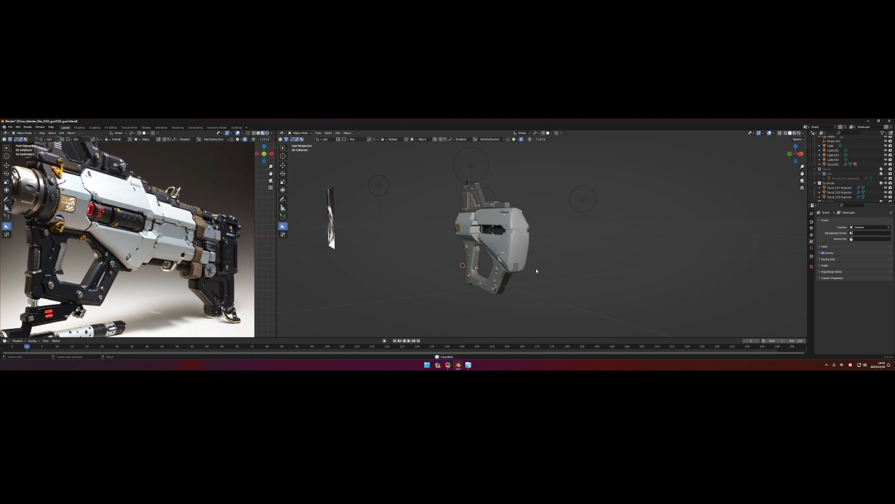
{"action": "key", "text": "1"}
Draw and extrude a box beside the gun body, confirm it, select it and enter Edit Mode
{"action": "left_click_drag", "start_coordinate": [461, 218], "coordinate": [538, 276]}
{"action": "middle_click_drag", "start_coordinate": [538, 276], "coordinate": [518, 271]}
{"action": "left_click_drag", "start_coordinate": [518, 272], "coordinate": [530, 274]}
{"action": "left_click", "coordinate": [530, 274]}
{"action": "mouse_move", "coordinate": [531, 273]}
{"action": "middle_mouse_down"}
{"action": "mouse_move", "coordinate": [499, 258]}
{"action": "mouse_move", "coordinate": [466, 265]}
{"action": "mouse_move", "coordinate": [485, 273]}
{"action": "mouse_move", "coordinate": [484, 256]}
{"action": "middle_mouse_up"}
{"action": "left_click", "coordinate": [499, 257]}
{"action": "key", "text": "ctrl"}
{"action": "key", "text": "Tab"}
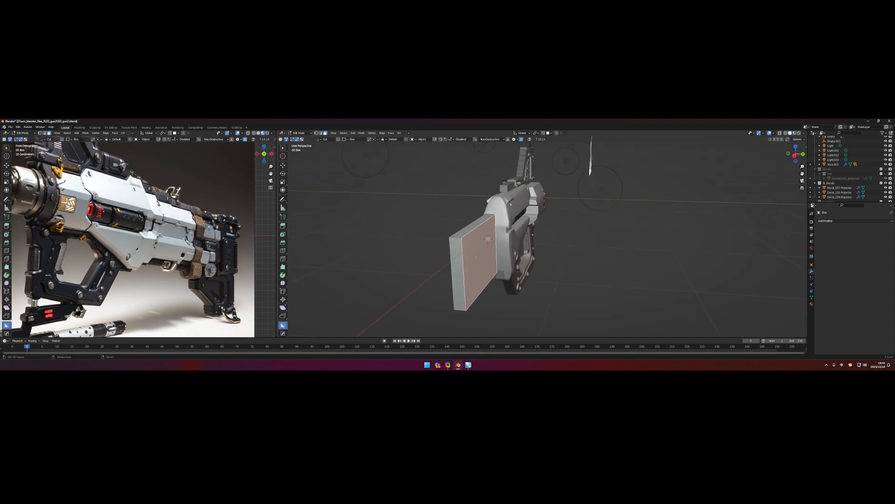
Widen the box block's geometry with everything selected and inspect it
{"action": "middle_click_drag", "start_coordinate": [488, 240], "coordinate": [490, 249]}
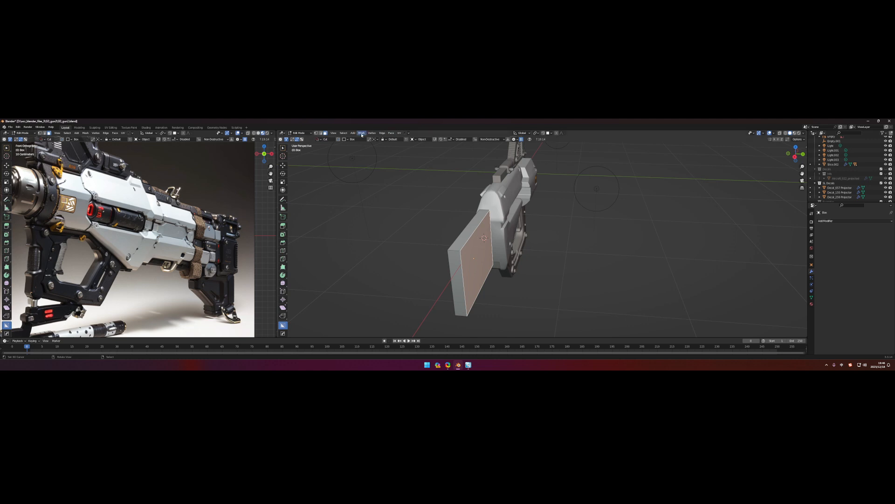
{"action": "middle_click_drag", "start_coordinate": [479, 258], "coordinate": [448, 279]}
{"action": "scroll", "coordinate": [448, 279], "scroll_direction": "down", "scroll_amount": 8}
{"action": "scroll", "coordinate": [455, 262], "scroll_direction": "up", "scroll_amount": 8}
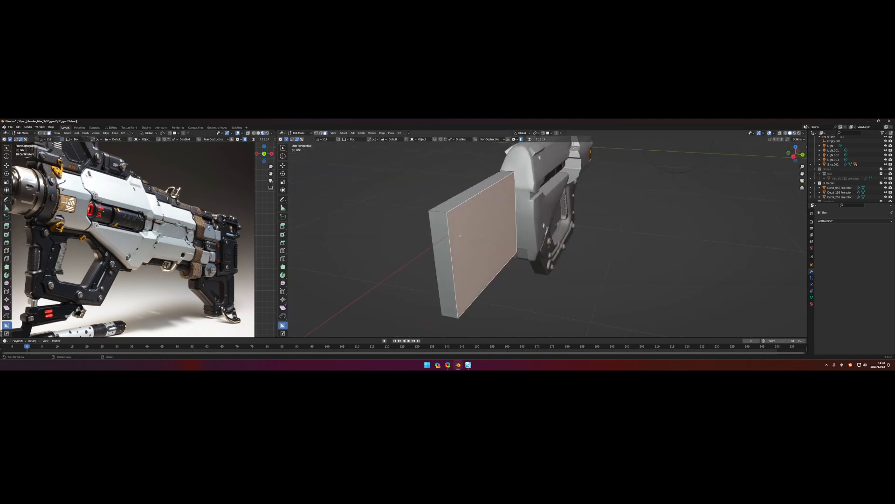
{"action": "key", "text": "a"}
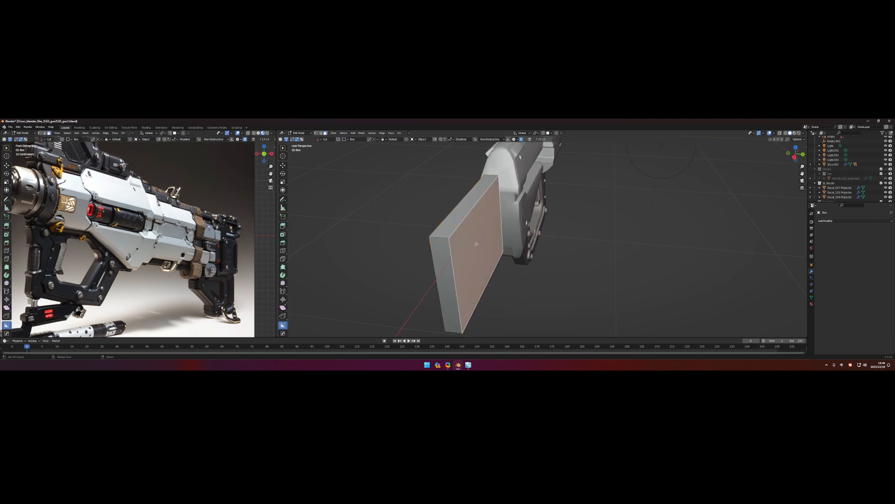
{"action": "mouse_move", "coordinate": [492, 235]}
{"action": "middle_mouse_down"}
{"action": "mouse_move", "coordinate": [532, 231]}
{"action": "mouse_move", "coordinate": [492, 227]}
{"action": "middle_mouse_up"}
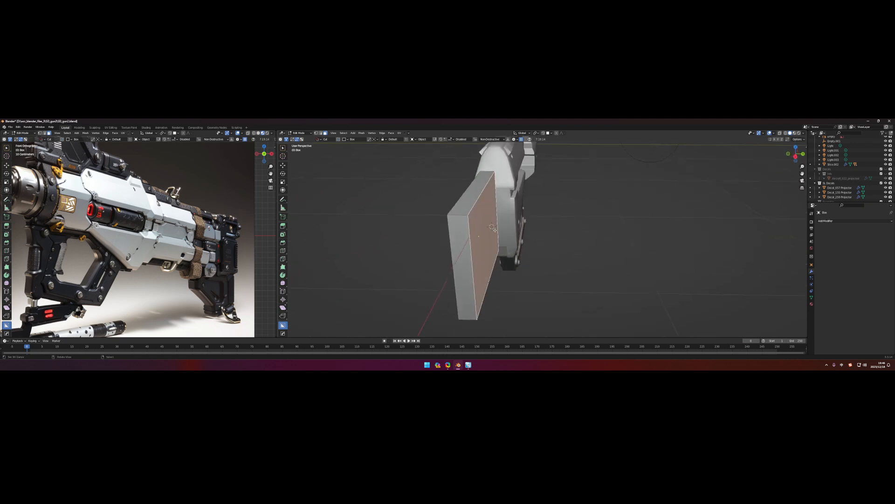
Dismiss the mode pie and bring up the HardOps menu to set the block's origin
{"action": "key", "text": "Tab"}
{"action": "left_click", "coordinate": [495, 231]}
{"action": "key", "text": "q"}
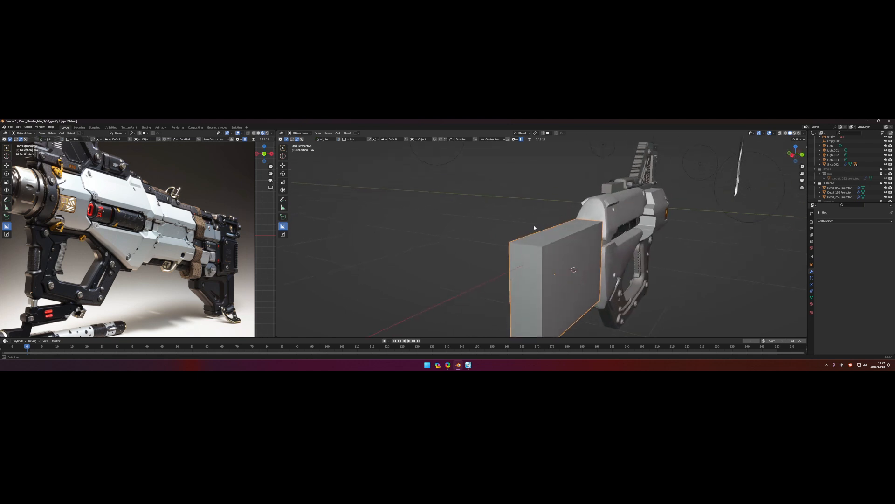
Set the box's origin and lower its geometry vertically onto the gun body
{"action": "left_click", "coordinate": [413, 147]}
{"action": "middle_click_drag", "start_coordinate": [546, 259], "coordinate": [513, 228]}
{"action": "key", "text": "KP_1"}
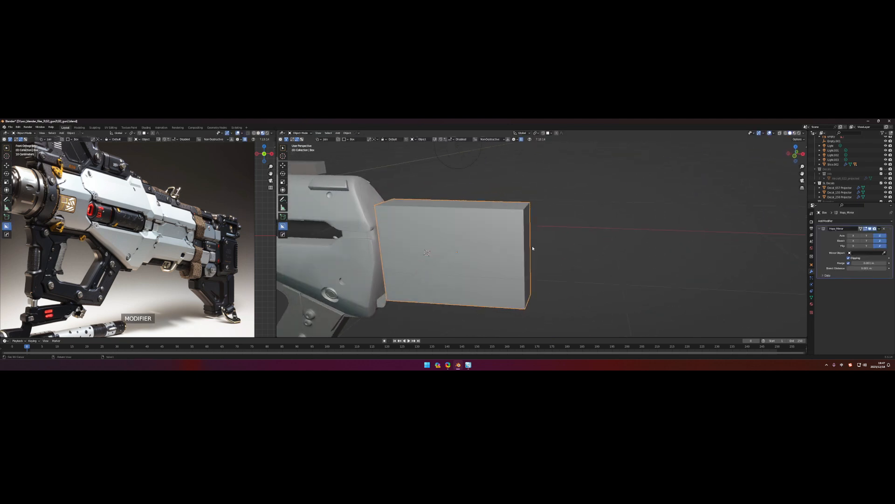
{"action": "left_click", "coordinate": [532, 221]}
{"action": "middle_click_drag", "start_coordinate": [490, 252], "coordinate": [483, 266]}
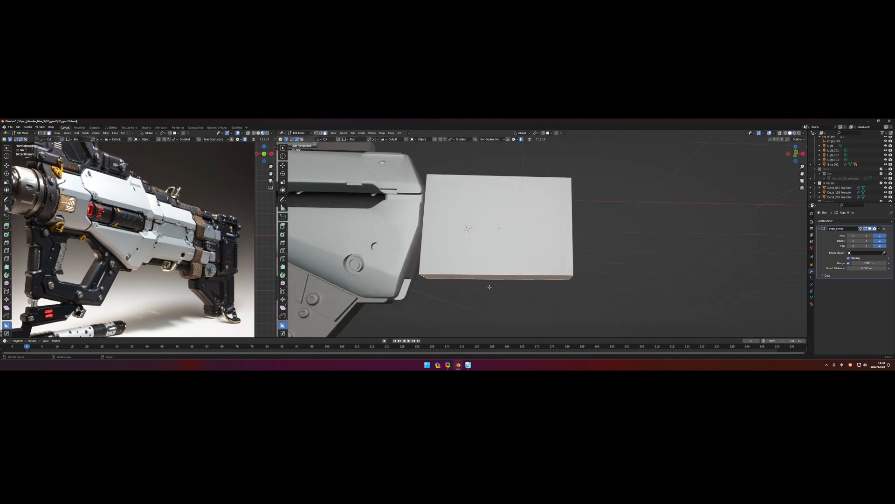
{"action": "key", "text": "g"}
{"action": "left_click", "coordinate": [484, 294]}
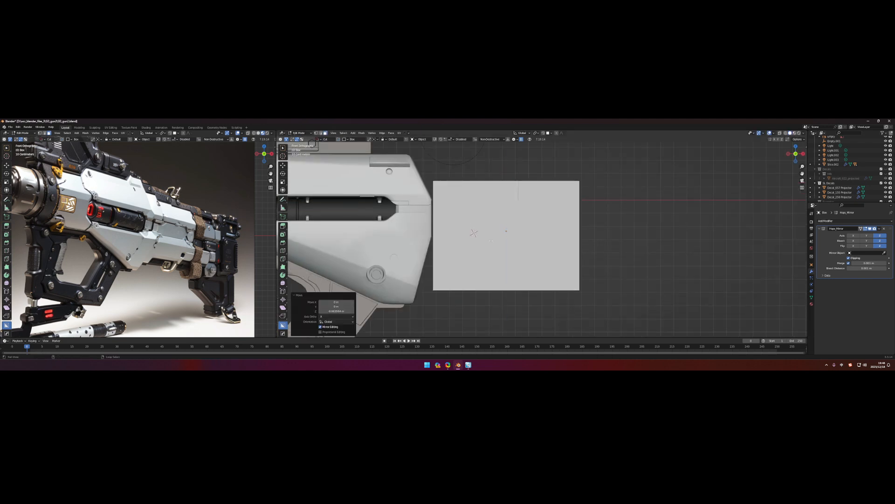
Slide the box along X until it seats against the gun, then leave Edit Mode
{"action": "middle_click_drag", "start_coordinate": [473, 268], "coordinate": [462, 260]}
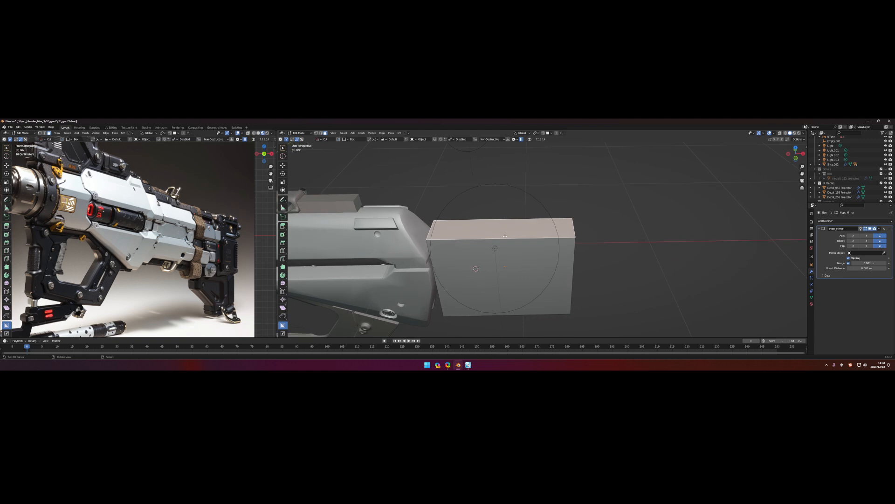
{"action": "key", "text": "g"}
{"action": "key", "text": "x"}
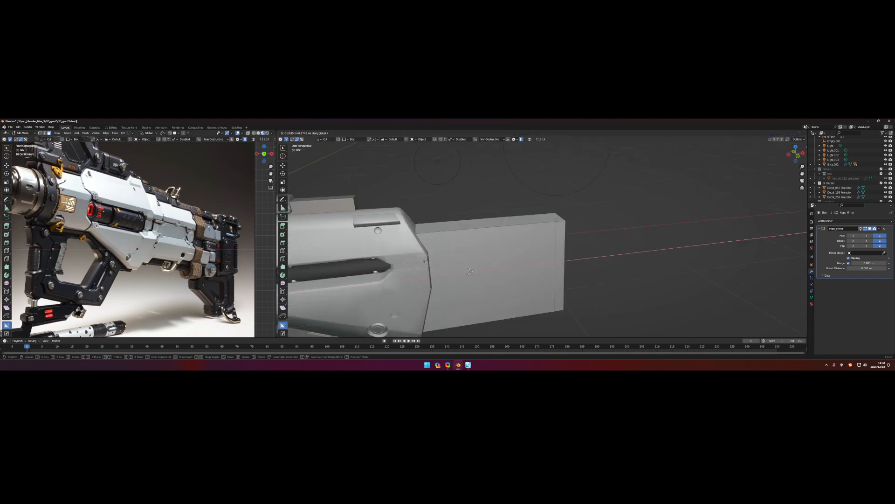
{"action": "left_click", "coordinate": [424, 261]}
{"action": "middle_click_drag", "start_coordinate": [424, 261], "coordinate": [466, 258]}
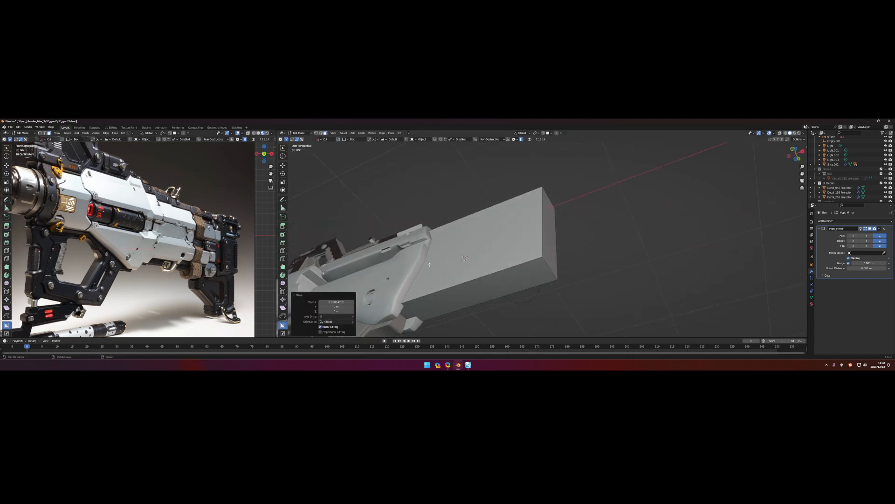
{"action": "key", "text": "KP_1"}
{"action": "key", "text": "Tab"}
{"action": "scroll", "coordinate": [468, 258], "scroll_direction": "up", "scroll_amount": 1}
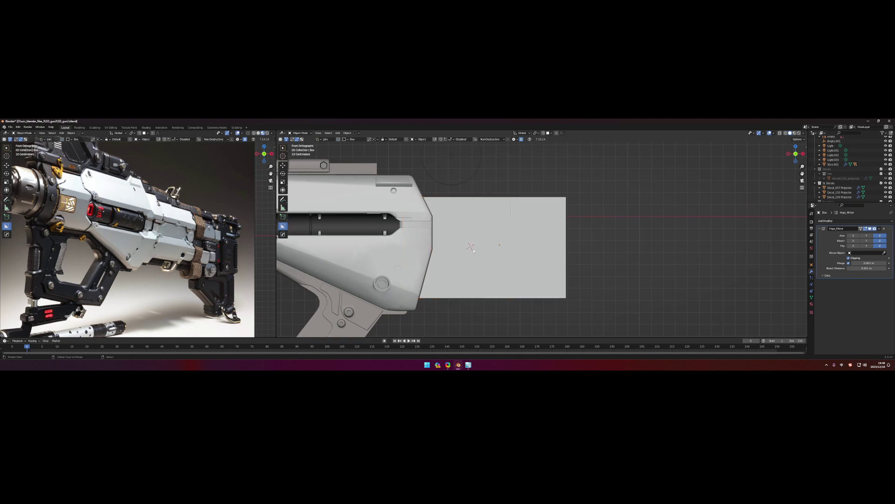
Cut an angled chamfer off the box's top rear corner with a BoxCutter boolean
{"action": "right_click", "coordinate": [546, 233]}
{"action": "left_click", "coordinate": [560, 259]}
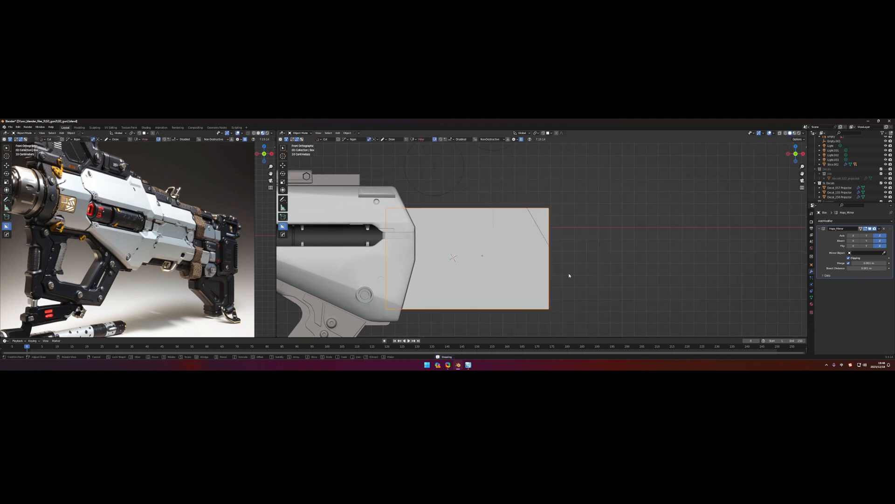
{"action": "left_click_drag", "start_coordinate": [568, 276], "coordinate": [553, 224]}
{"action": "scroll", "coordinate": [561, 258], "scroll_direction": "up", "scroll_amount": 1}
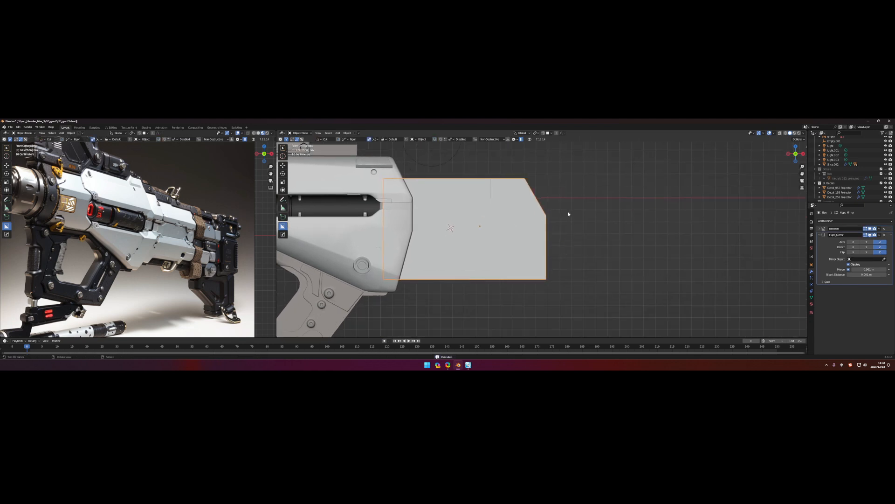
{"action": "right_click", "coordinate": [567, 212]}
Reveal the corner cutter and raise its geometry to refine the chamfer
{"action": "left_click", "coordinate": [560, 224]}
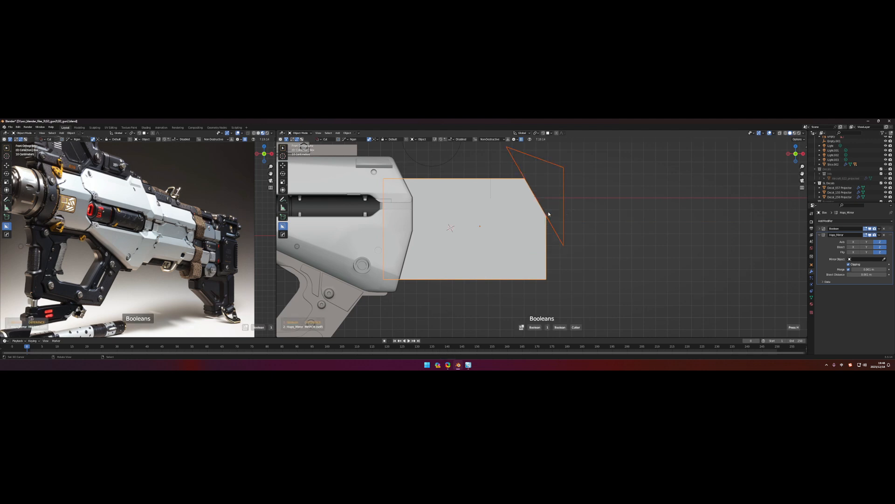
{"action": "key", "text": "Tab"}
{"action": "middle_click_drag", "start_coordinate": [549, 213], "coordinate": [560, 231]}
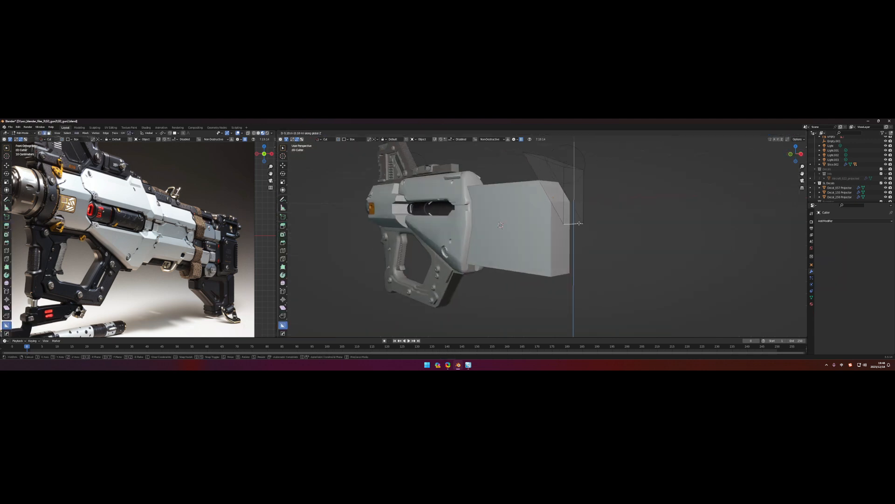
{"action": "left_click_drag", "start_coordinate": [557, 235], "coordinate": [580, 224]}
{"action": "key", "text": "KP_3"}
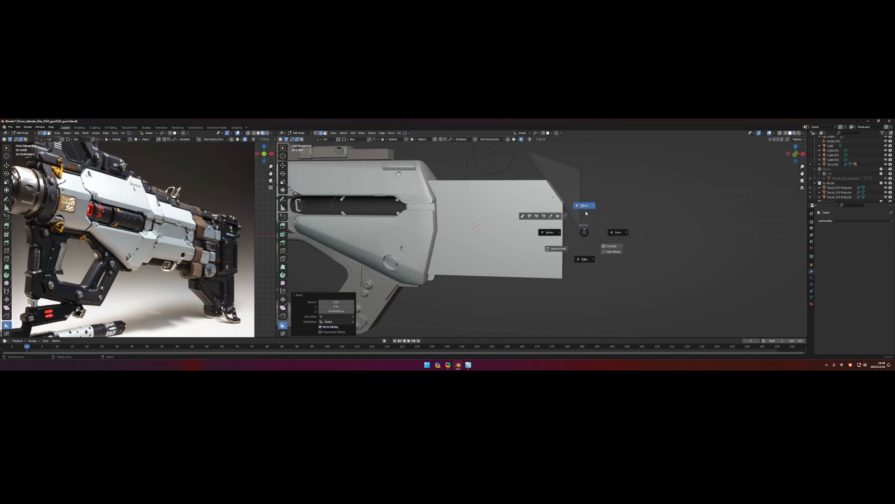
{"action": "key", "text": "Tab"}
Reposition the corner cutter object from the end-on orthographic view
{"action": "middle_click_drag", "start_coordinate": [587, 213], "coordinate": [560, 224]}
{"action": "key", "text": "KP_3"}
{"action": "key", "text": "KP_1"}
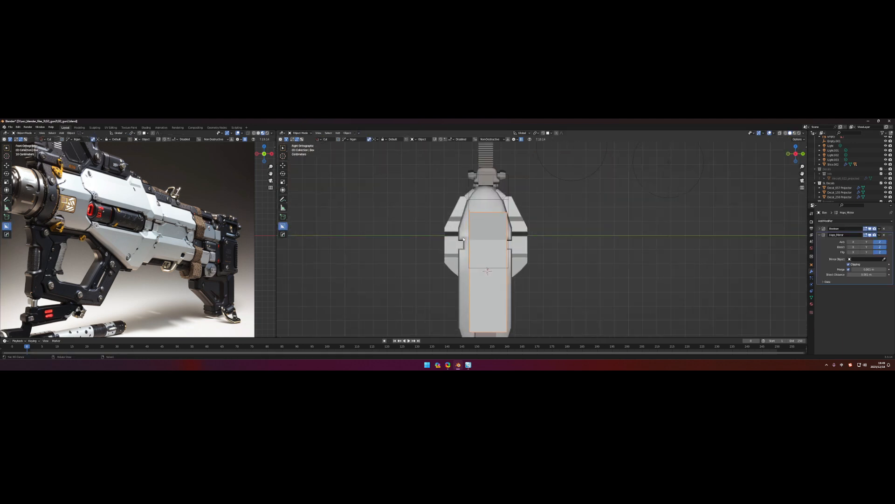
{"action": "scroll", "coordinate": [457, 249], "scroll_direction": "up", "scroll_amount": 2}
{"action": "key", "text": "g"}
{"action": "left_click", "coordinate": [490, 257]}
{"action": "right_click", "coordinate": [453, 226]}
{"action": "key", "text": "Escape"}
Slice long horizontal grooves along the box's side with further BoxCutter booleans
{"action": "mouse_move", "coordinate": [443, 236]}
{"action": "middle_mouse_down"}
{"action": "mouse_move", "coordinate": [488, 216]}
{"action": "mouse_move", "coordinate": [502, 245]}
{"action": "middle_mouse_up"}
{"action": "scroll", "coordinate": [487, 216], "scroll_direction": "up", "scroll_amount": 3}
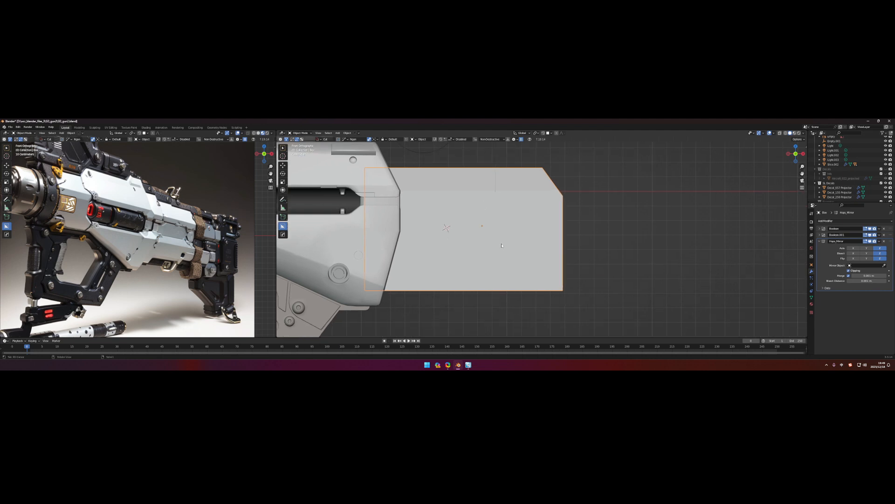
{"action": "key", "text": "KP_1"}
{"action": "scroll", "coordinate": [490, 209], "scroll_direction": "up", "scroll_amount": 3}
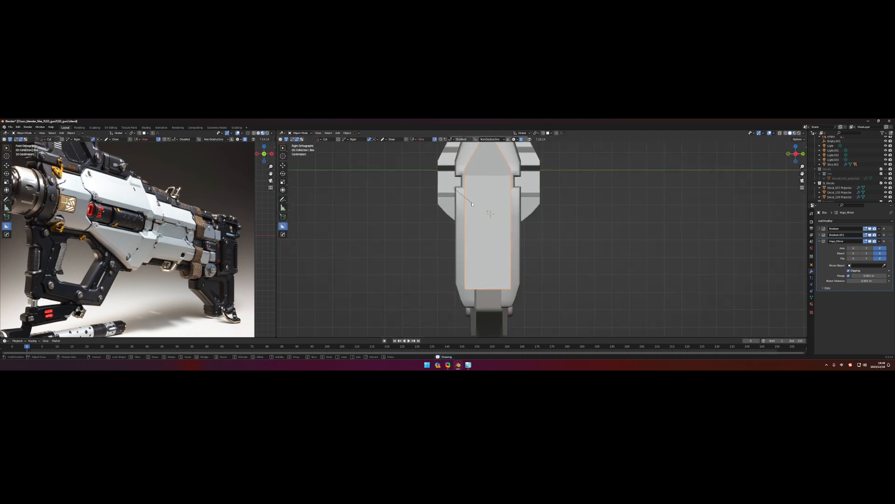
{"action": "left_click_drag", "start_coordinate": [471, 191], "coordinate": [454, 267]}
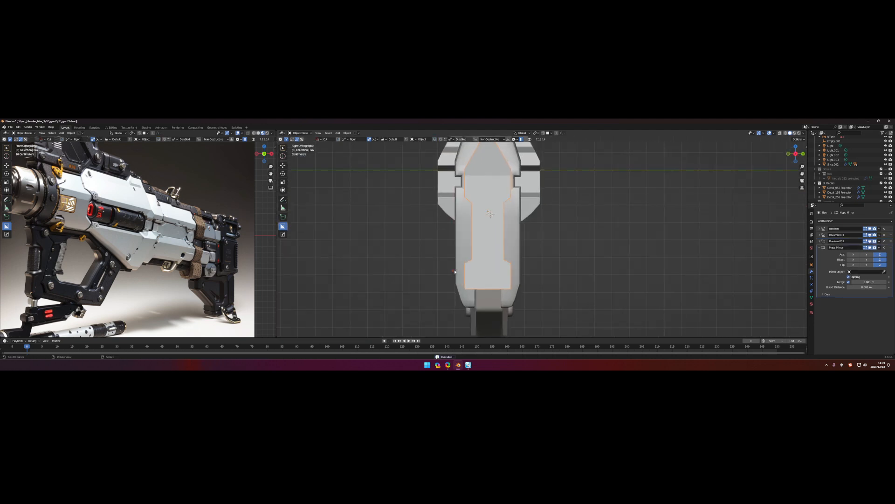
{"action": "middle_click_drag", "start_coordinate": [446, 257], "coordinate": [476, 252]}
{"action": "key", "text": "KP_3"}
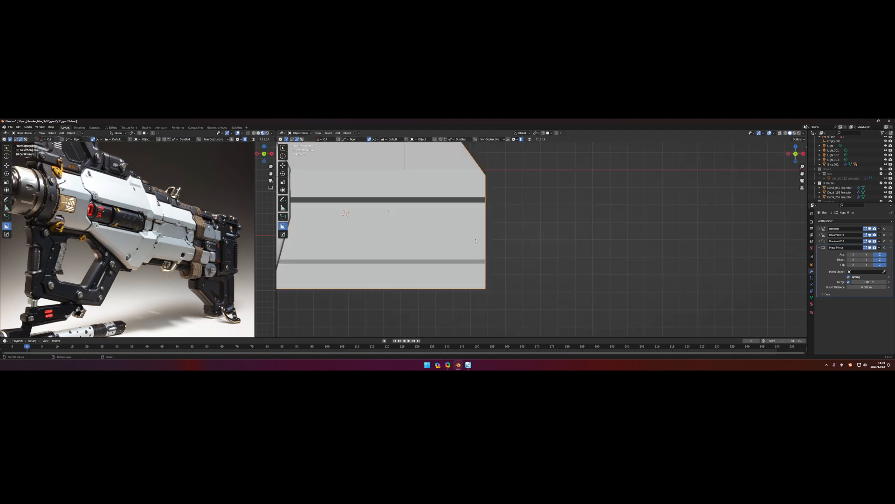
{"action": "key", "text": "KP_7"}
{"action": "left_click", "coordinate": [497, 262]}
{"action": "mouse_move", "coordinate": [497, 266]}
{"action": "middle_mouse_down"}
{"action": "mouse_move", "coordinate": [490, 270]}
{"action": "mouse_move", "coordinate": [482, 255]}
{"action": "middle_mouse_up"}
{"action": "key", "text": "KP_3"}
{"action": "scroll", "coordinate": [490, 270], "scroll_direction": "down", "scroll_amount": 3}
{"action": "scroll", "coordinate": [490, 263], "scroll_direction": "up", "scroll_amount": 2}
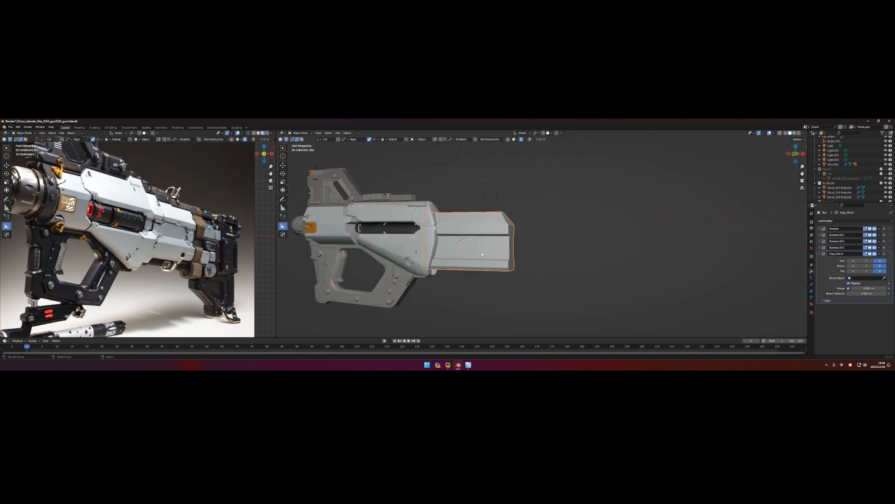
Undo to adjust the chamfered corner and check the block against the whole gun
{"action": "key", "text": "KP_1"}
{"action": "scroll", "coordinate": [489, 231], "scroll_direction": "up", "scroll_amount": 3}
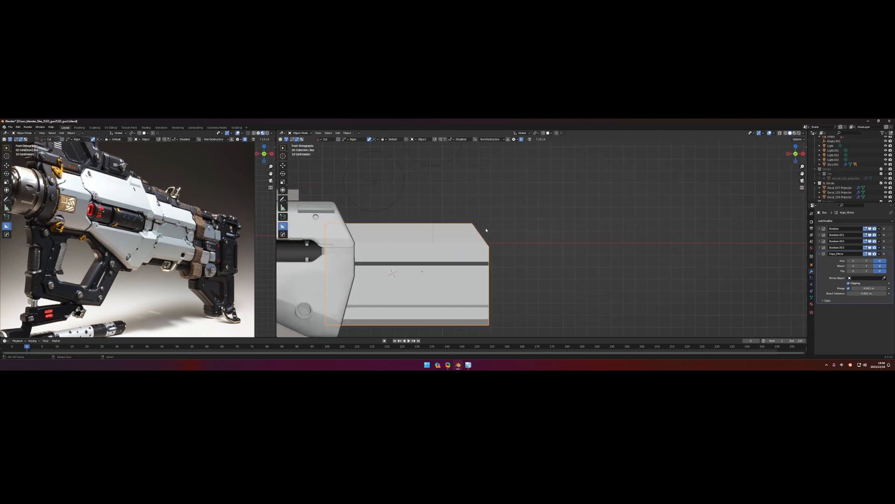
{"action": "key", "text": "ctrl+z"}
{"action": "middle_click_drag", "start_coordinate": [492, 219], "coordinate": [472, 235]}
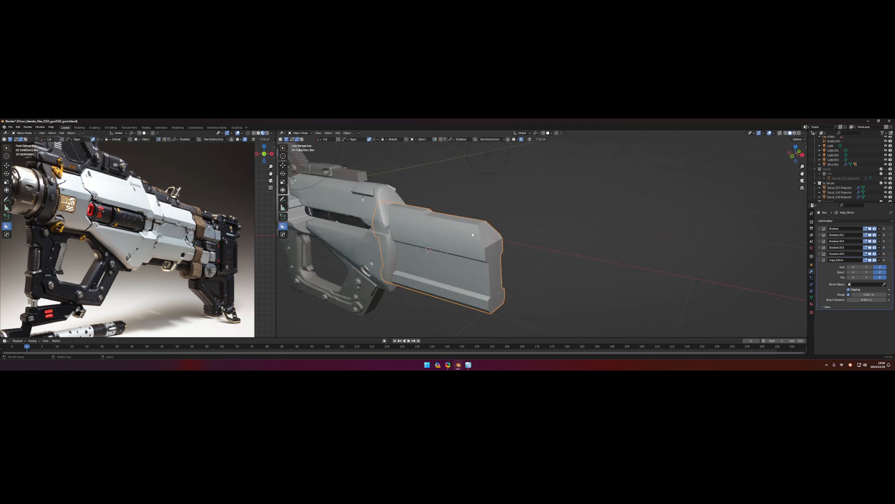
{"action": "key", "text": "KP_3"}
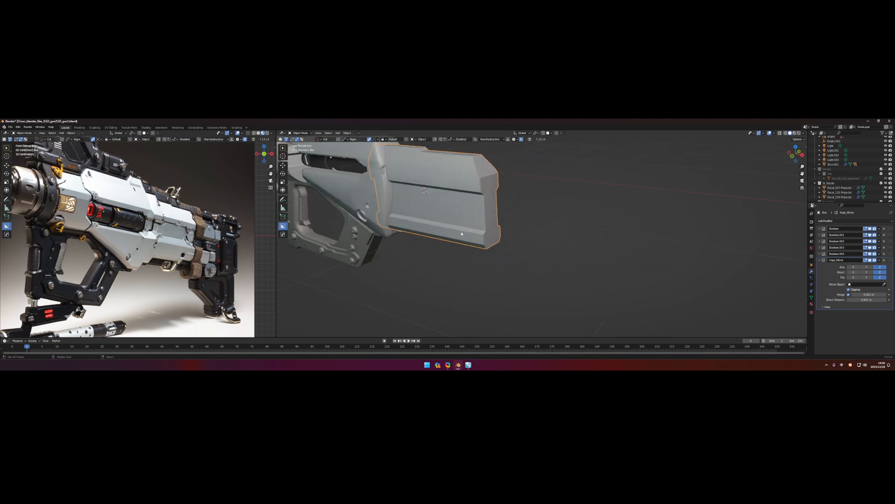
{"action": "scroll", "coordinate": [473, 235], "scroll_direction": "up", "scroll_amount": 3}
{"action": "key", "text": "Tab"}
{"action": "key", "text": "Tab"}
{"action": "middle_click_drag", "start_coordinate": [478, 210], "coordinate": [475, 225], "text": "shift"}
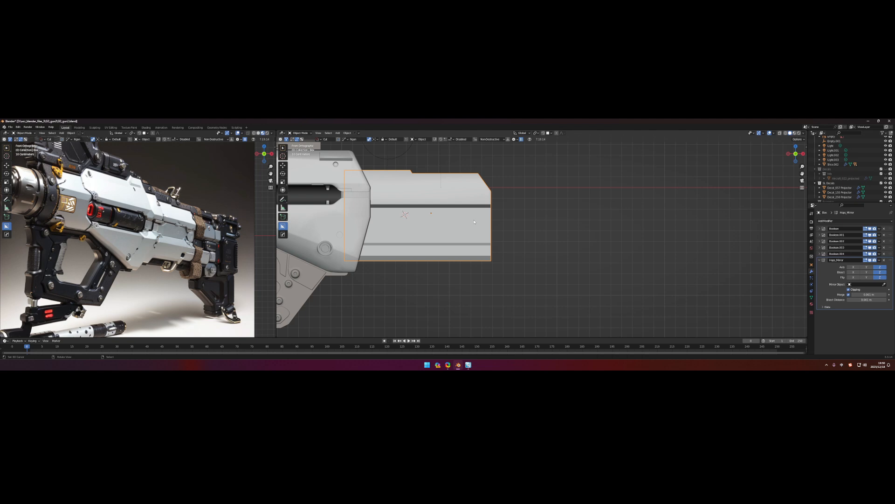
Apply the block's Boolean modifiers into the mesh, leaving only the mirror
{"action": "mouse_move", "coordinate": [475, 222]}
{"action": "middle_mouse_down", "text": "shift"}
{"action": "mouse_move", "coordinate": [480, 232]}
{"action": "mouse_move", "coordinate": [480, 212]}
{"action": "mouse_move", "coordinate": [501, 233]}
{"action": "middle_mouse_up", "text": "shift"}
{"action": "left_click", "coordinate": [877, 234]}
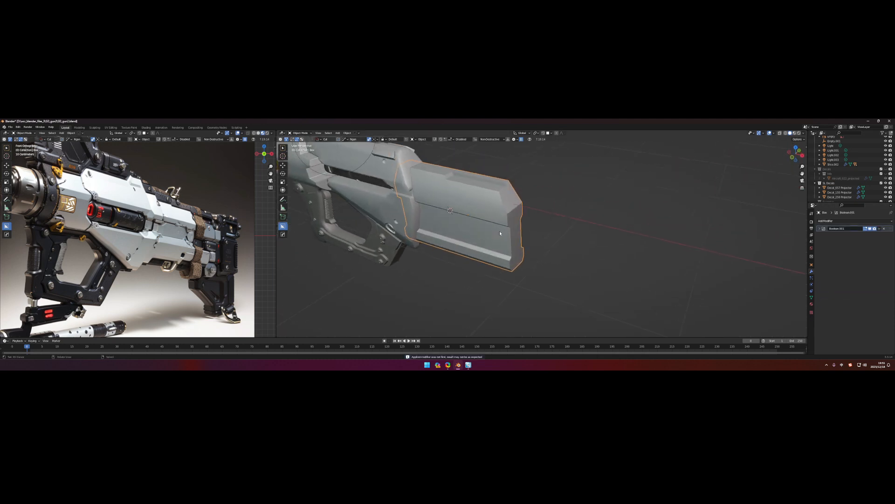
{"action": "key", "text": "ctrl+b"}
{"action": "key", "text": "ctrl+a"}
{"action": "key", "text": "KP_1"}
{"action": "scroll", "coordinate": [495, 236], "scroll_direction": "up", "scroll_amount": 3}
Knife-cut the notch outline on the lower rear edge and slide its vertex along X
{"action": "key", "text": "Tab"}
{"action": "left_click", "coordinate": [493, 262]}
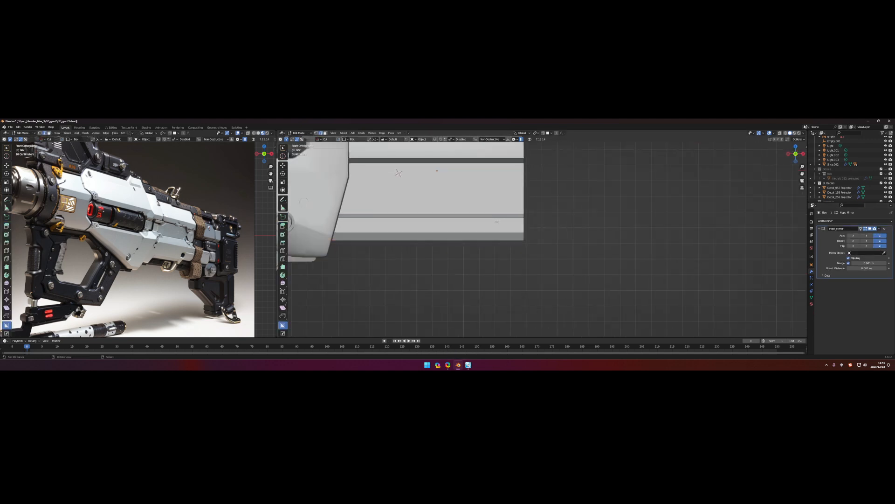
{"action": "scroll", "coordinate": [495, 237], "scroll_direction": "up", "scroll_amount": 1}
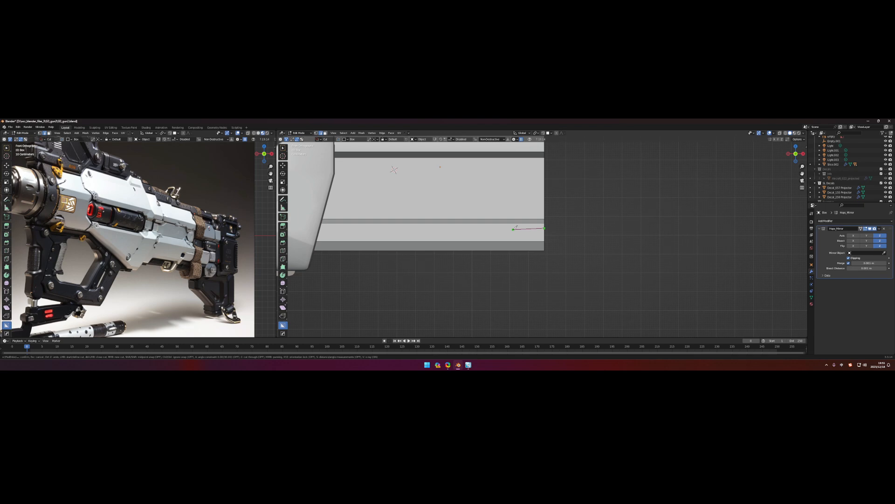
{"action": "key", "text": "x"}
{"action": "key", "text": "x"}
{"action": "left_click_drag", "start_coordinate": [508, 234], "coordinate": [504, 248]}
{"action": "left_click", "coordinate": [504, 249]}
{"action": "middle_click_drag", "start_coordinate": [504, 248], "coordinate": [517, 249], "text": "shift"}
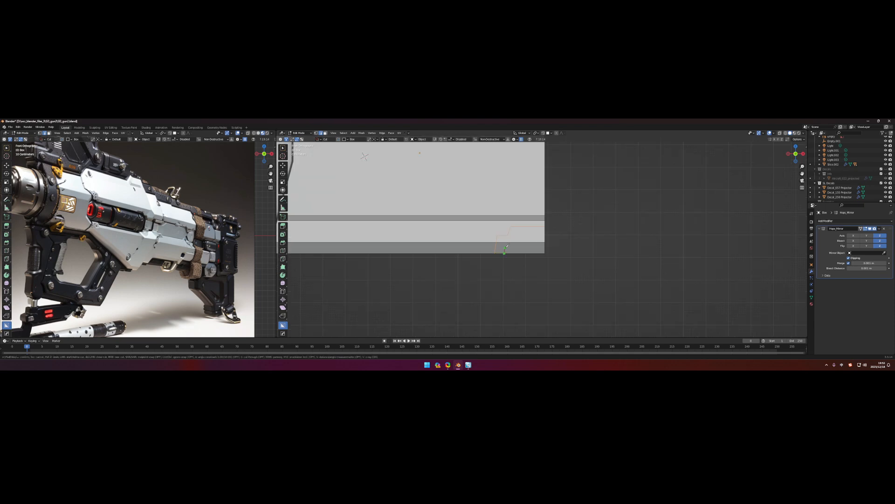
{"action": "key", "text": "g"}
{"action": "key", "text": "x"}
{"action": "left_click", "coordinate": [546, 246]}
Push the notch face inward along Z and nudge the neighbouring element along X
{"action": "middle_click_drag", "start_coordinate": [518, 231], "coordinate": [529, 243]}
{"action": "key", "text": "e"}
{"action": "key", "text": "z"}
{"action": "left_click", "coordinate": [527, 243]}
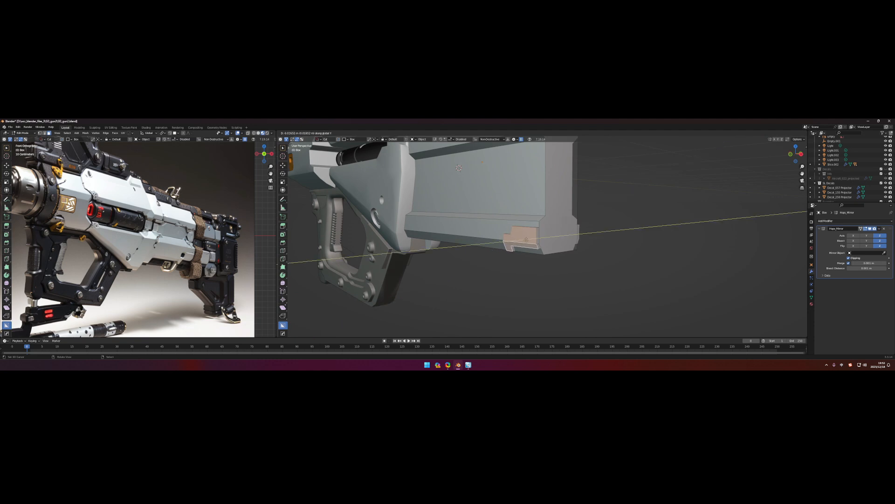
{"action": "key", "text": "slash"}
{"action": "middle_click_drag", "start_coordinate": [530, 244], "coordinate": [533, 241]}
{"action": "key", "text": "alt+z"}
{"action": "key", "text": "alt+z"}
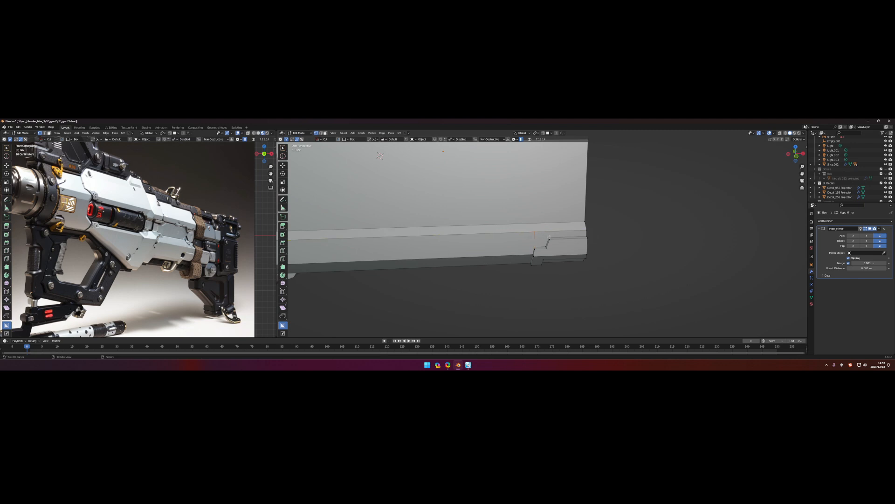
{"action": "middle_click_drag", "start_coordinate": [536, 231], "coordinate": [553, 230]}
{"action": "key", "text": "g"}
{"action": "key", "text": "x"}
{"action": "left_click", "coordinate": [539, 248]}
{"action": "left_click", "coordinate": [539, 251]}
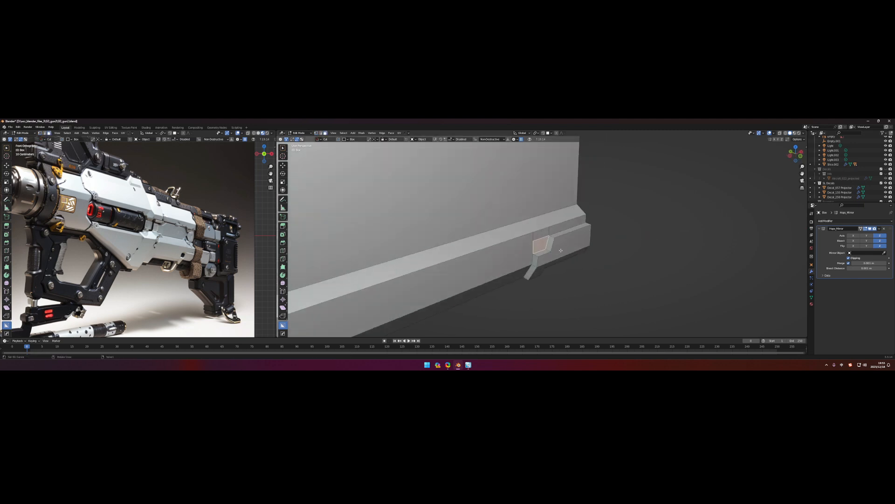
Turn on Cavity viewport shading to reveal the body's recesses
{"action": "mouse_move", "coordinate": [540, 251]}
{"action": "middle_mouse_down"}
{"action": "mouse_move", "coordinate": [445, 241]}
{"action": "mouse_move", "coordinate": [550, 256]}
{"action": "middle_mouse_up"}
{"action": "key", "text": "Tab"}
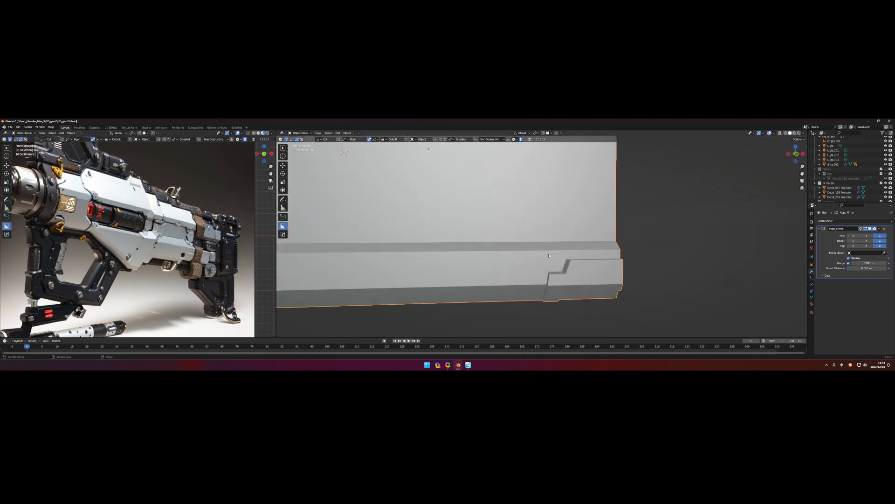
{"action": "scroll", "coordinate": [550, 256], "scroll_direction": "down", "scroll_amount": 3}
{"action": "middle_click_drag", "start_coordinate": [549, 256], "coordinate": [528, 261]}
{"action": "key", "text": "Tab"}
{"action": "left_click", "coordinate": [537, 222]}
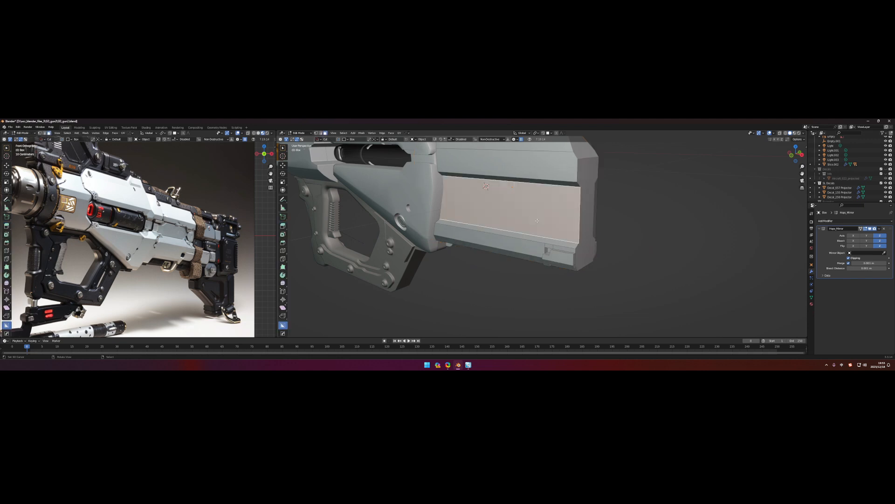
{"action": "key", "text": "shift+s"}
{"action": "left_click", "coordinate": [501, 222]}
{"action": "key", "text": "shift+s"}
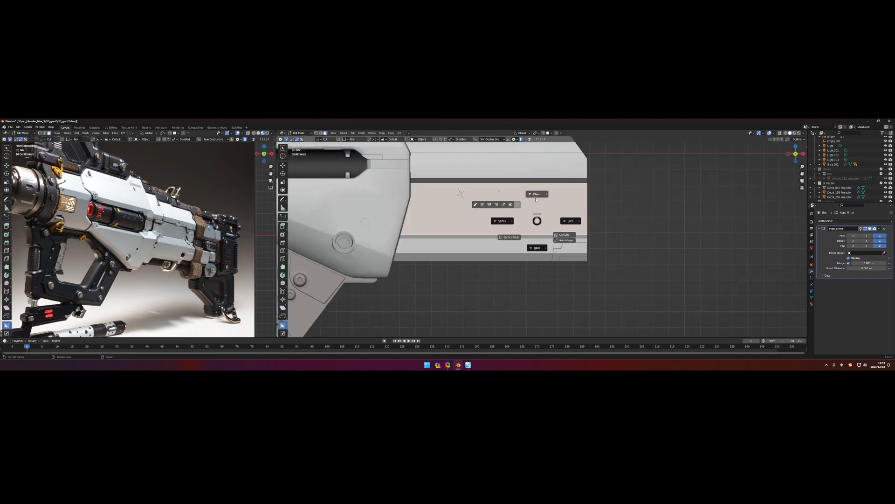
{"action": "key", "text": "Tab"}
{"action": "left_click", "coordinate": [779, 133]}
{"action": "mouse_move", "coordinate": [805, 133]}
{"action": "left_click", "coordinate": [777, 227]}
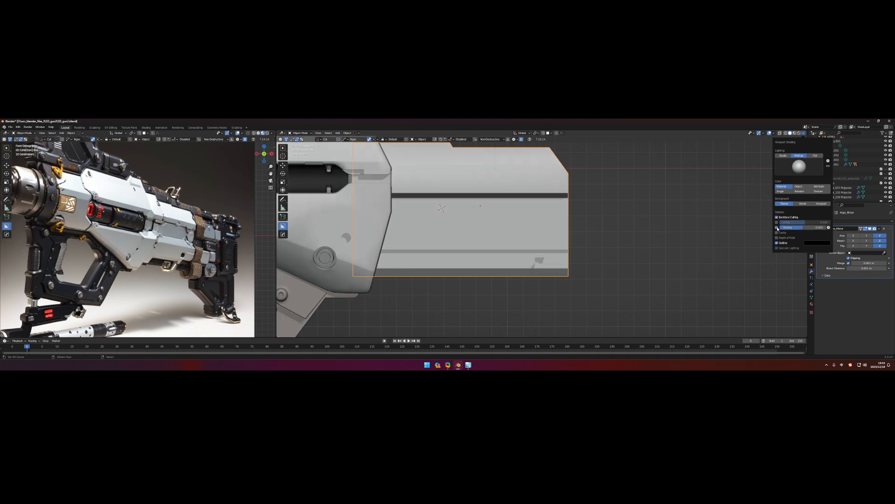
{"action": "scroll", "coordinate": [490, 223], "scroll_direction": "down", "scroll_amount": 3}
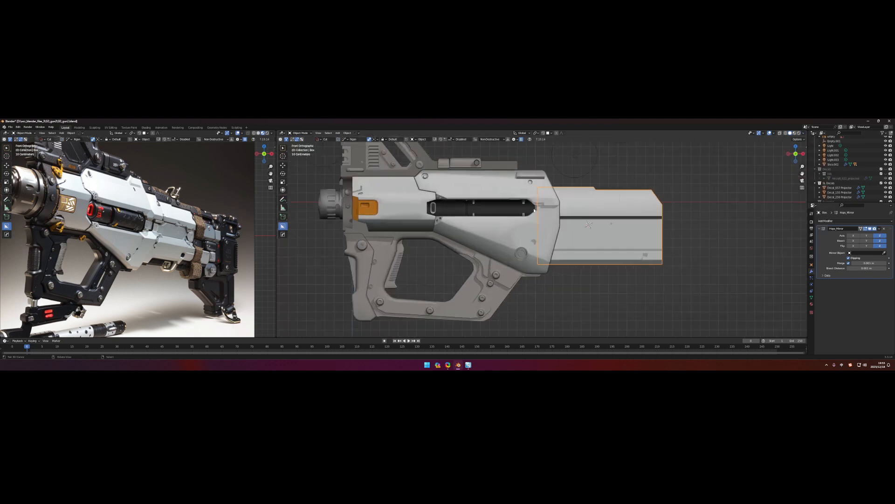
Isolate the body section and slide an edge along it in front view
{"action": "mouse_move", "coordinate": [489, 224]}
{"action": "middle_mouse_down"}
{"action": "mouse_move", "coordinate": [532, 180]}
{"action": "mouse_move", "coordinate": [490, 210]}
{"action": "mouse_move", "coordinate": [527, 210]}
{"action": "mouse_move", "coordinate": [490, 217]}
{"action": "mouse_move", "coordinate": [476, 234]}
{"action": "middle_mouse_up"}
{"action": "scroll", "coordinate": [490, 209], "scroll_direction": "up", "scroll_amount": 3}
{"action": "key", "text": "slash"}
{"action": "key", "text": "Tab"}
{"action": "scroll", "coordinate": [491, 225], "scroll_direction": "up", "scroll_amount": 1}
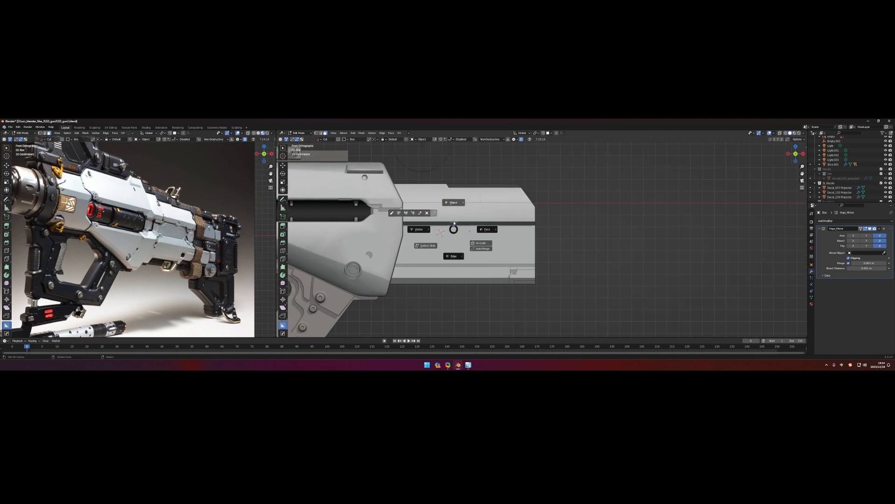
{"action": "mouse_move", "coordinate": [491, 224]}
{"action": "middle_mouse_down", "text": "shift"}
{"action": "mouse_move", "coordinate": [444, 232]}
{"action": "mouse_move", "coordinate": [381, 222]}
{"action": "middle_mouse_up", "text": "shift"}
{"action": "key", "text": "slash"}
{"action": "key", "text": "KP_1"}
{"action": "key", "text": "g"}
{"action": "key", "text": "g"}
{"action": "left_click", "coordinate": [443, 224]}
{"action": "key", "text": "slash"}
{"action": "scroll", "coordinate": [426, 228], "scroll_direction": "up", "scroll_amount": 4}
{"action": "scroll", "coordinate": [405, 218], "scroll_direction": "down", "scroll_amount": 1}
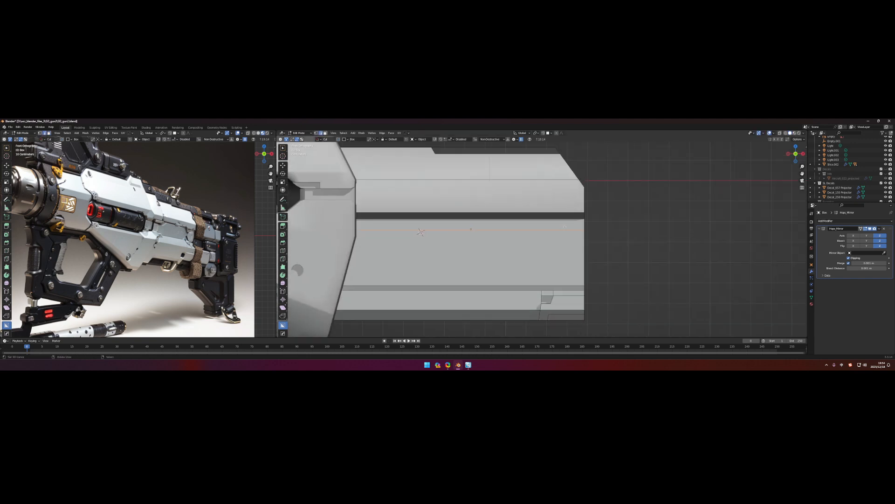
Add an edge loop and knife cut across the body, then subdivide the loop
{"action": "key", "text": "ctrl+r"}
{"action": "left_click", "coordinate": [421, 232]}
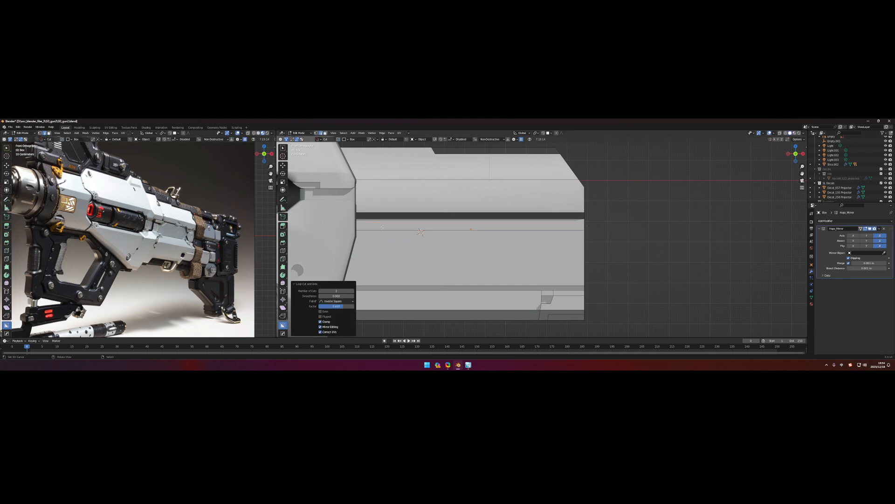
{"action": "key", "text": "k"}
{"action": "key", "text": "Escape"}
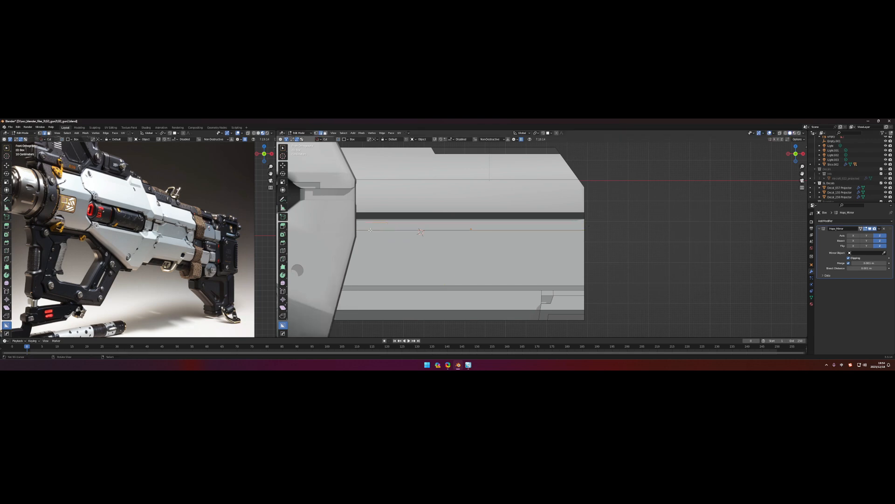
{"action": "left_click", "coordinate": [420, 222], "text": "alt"}
{"action": "right_click", "coordinate": [371, 224]}
{"action": "left_click", "coordinate": [371, 217]}
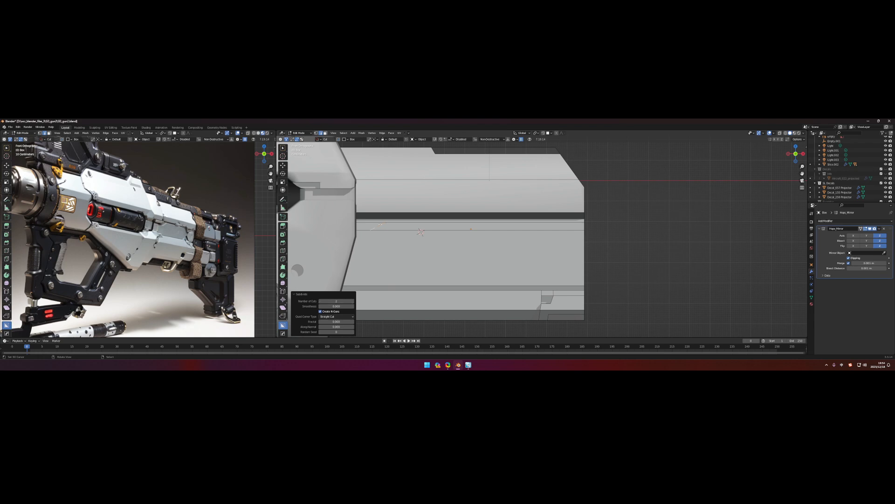
{"action": "scroll", "coordinate": [421, 231], "scroll_direction": "up", "scroll_amount": 1}
Select vertices along the upper groove edge and shift them along X
{"action": "right_click", "coordinate": [392, 210]}
{"action": "left_click", "coordinate": [392, 203]}
{"action": "scroll", "coordinate": [420, 231], "scroll_direction": "up", "scroll_amount": 1}
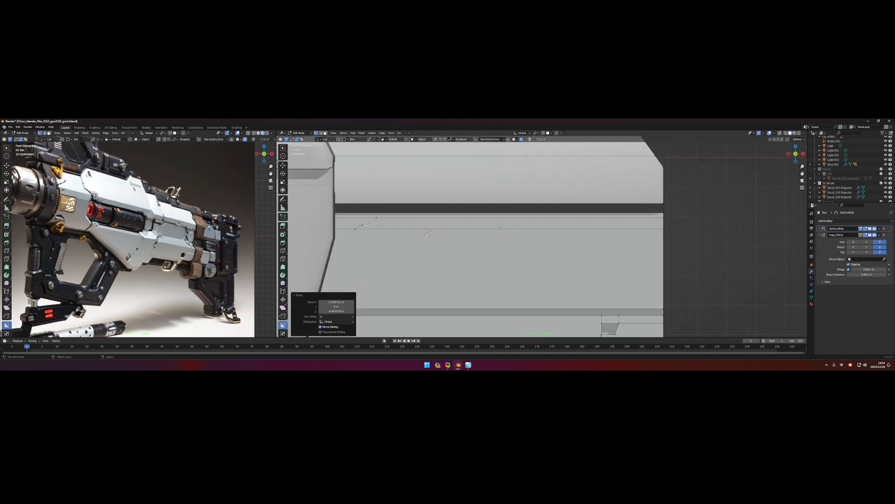
{"action": "key", "text": "g"}
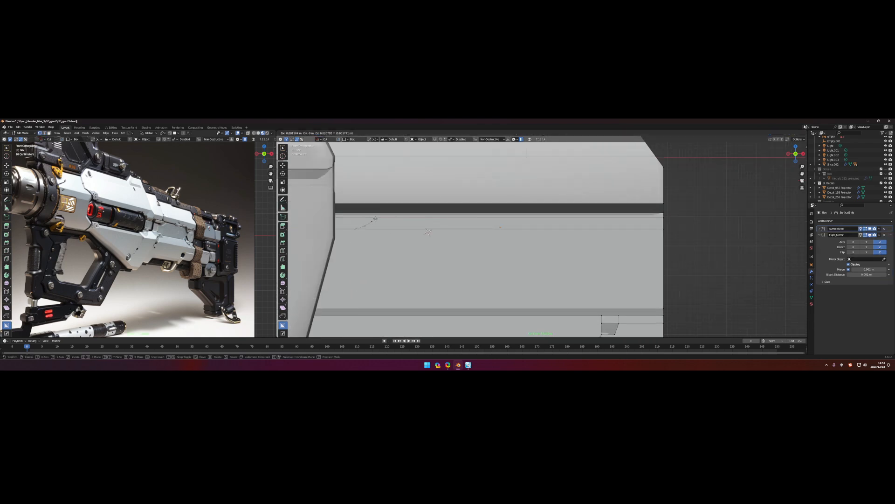
{"action": "key", "text": "x"}
{"action": "left_click", "coordinate": [428, 232]}
{"action": "scroll", "coordinate": [427, 231], "scroll_direction": "up", "scroll_amount": 1}
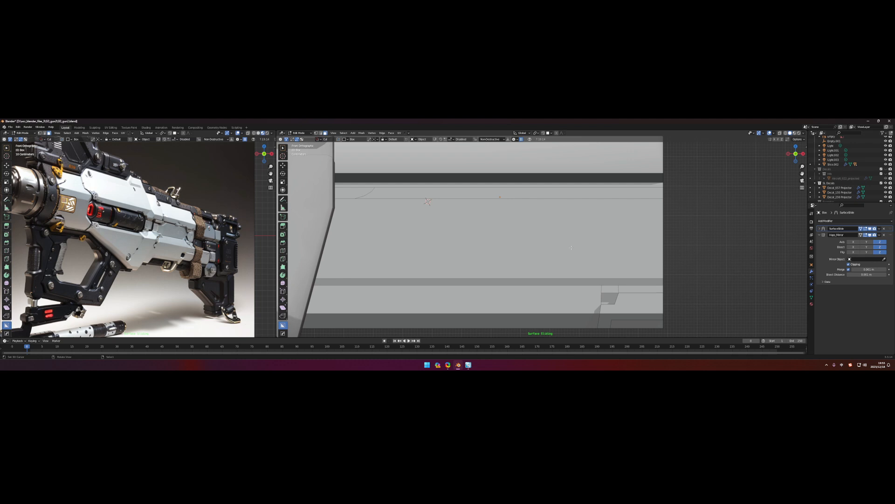
{"action": "scroll", "coordinate": [428, 203], "scroll_direction": "down", "scroll_amount": 3}
{"action": "middle_click_drag", "start_coordinate": [626, 259], "coordinate": [578, 252]}
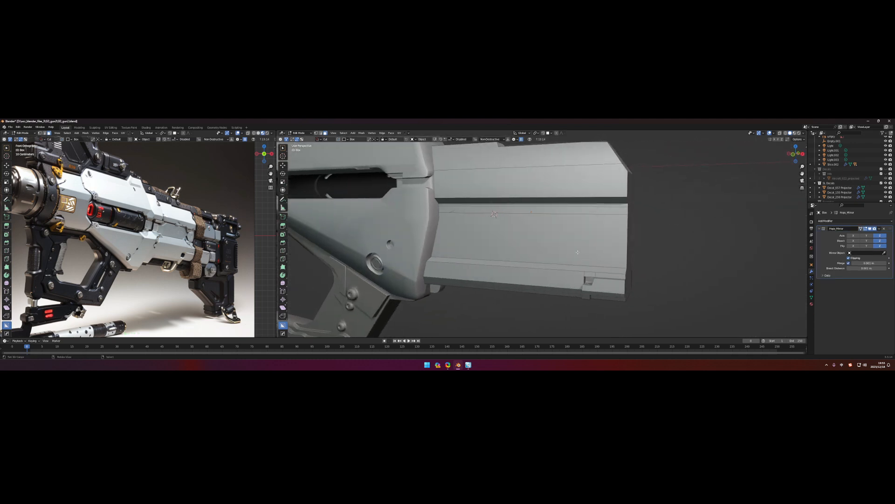
Knife a vertical cut into the side face strip and move it along Z
{"action": "left_click", "coordinate": [494, 215]}
{"action": "middle_click_drag", "start_coordinate": [531, 224], "coordinate": [568, 230]}
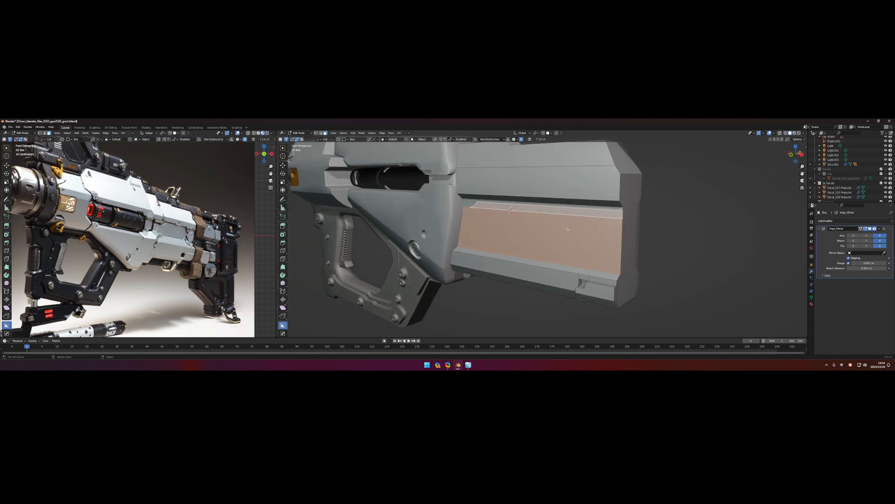
{"action": "middle_click_drag", "start_coordinate": [509, 210], "coordinate": [490, 211], "text": "alt"}
{"action": "key", "text": "k"}
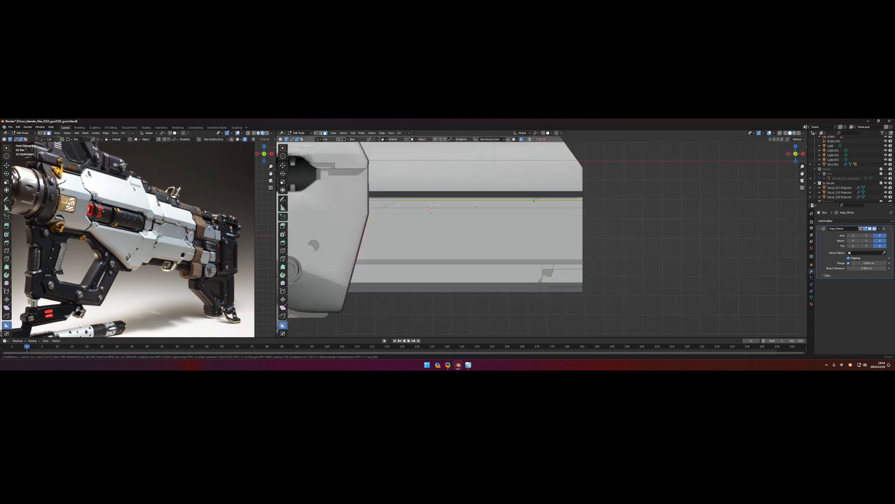
{"action": "key", "text": "g"}
{"action": "key", "text": "z"}
{"action": "left_click", "coordinate": [540, 260]}
Knife a second cut into the panel and slide its vertex along X
{"action": "middle_click_drag", "start_coordinate": [531, 237], "coordinate": [462, 218]}
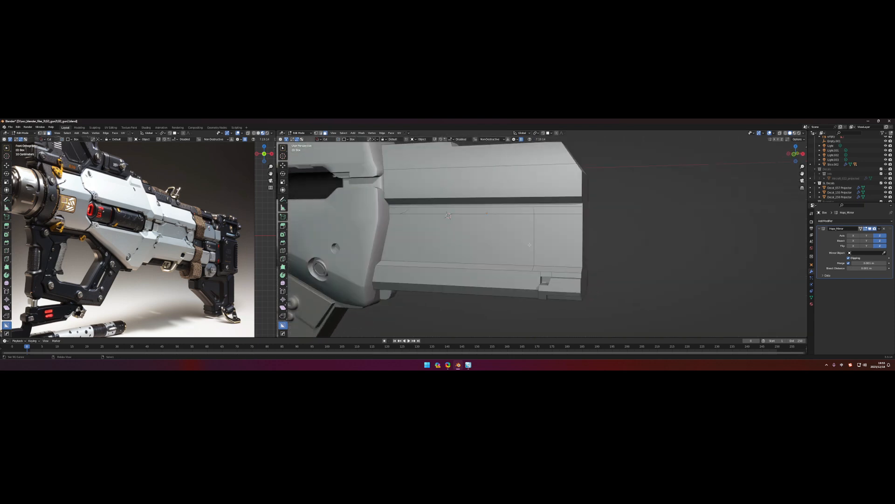
{"action": "middle_click_drag", "start_coordinate": [529, 244], "coordinate": [511, 244], "text": "alt"}
{"action": "key", "text": "k"}
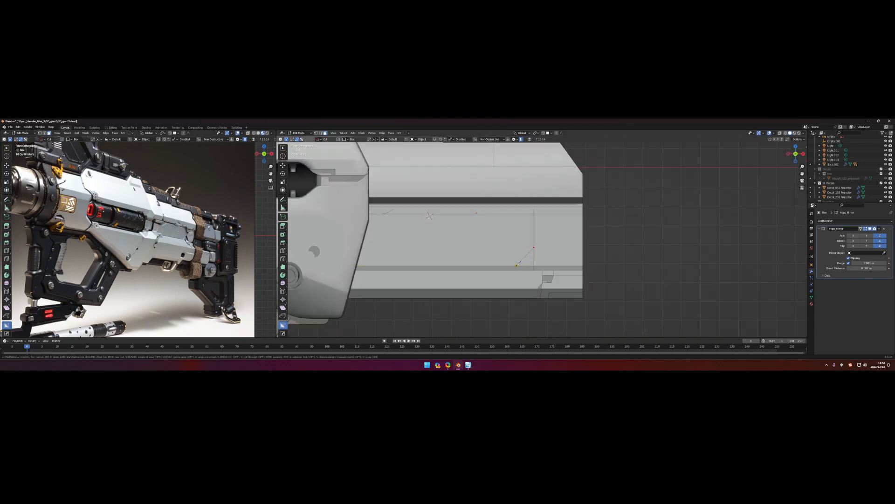
{"action": "key", "text": "Return"}
{"action": "right_click", "coordinate": [322, 308]}
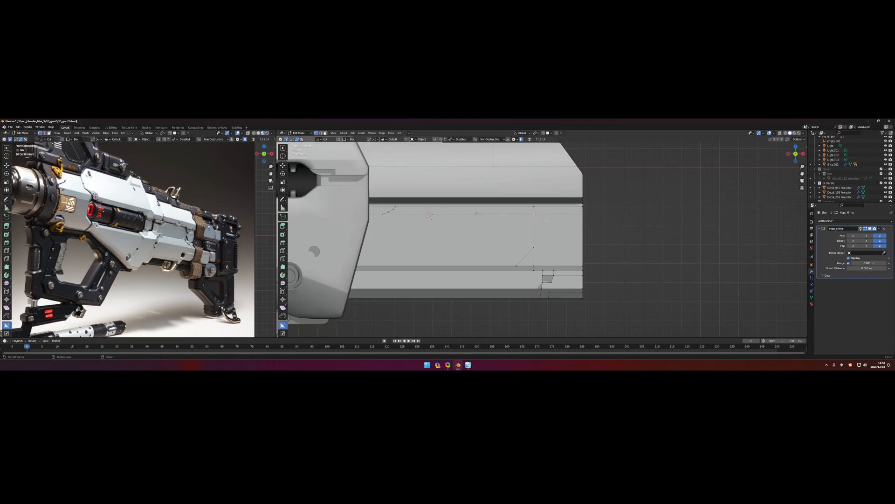
{"action": "key", "text": "g"}
{"action": "key", "text": "x"}
{"action": "left_click", "coordinate": [525, 220]}
Knife the angled panel edge and push the new face region along Z
{"action": "key", "text": "k"}
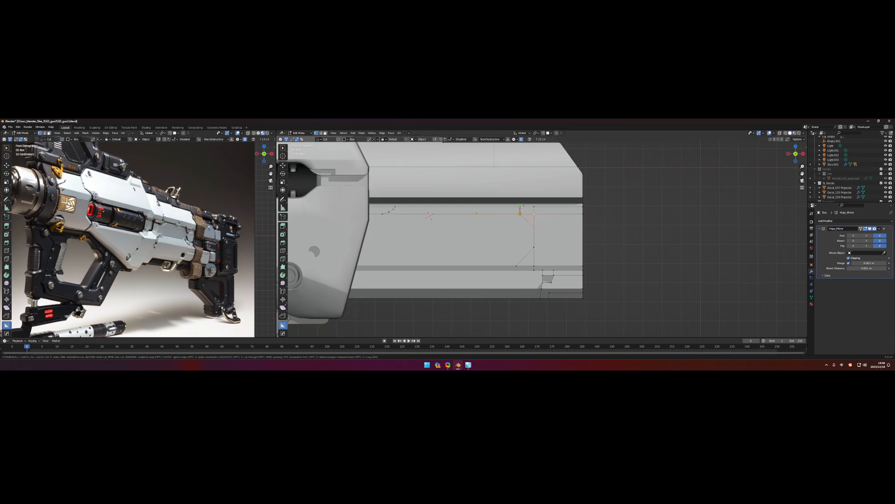
{"action": "key", "text": "Return"}
{"action": "left_click", "coordinate": [448, 235]}
{"action": "mouse_move", "coordinate": [448, 235]}
{"action": "middle_mouse_down"}
{"action": "mouse_move", "coordinate": [541, 238]}
{"action": "mouse_move", "coordinate": [518, 231]}
{"action": "middle_mouse_up"}
{"action": "key", "text": "g"}
{"action": "key", "text": "z"}
{"action": "left_click", "coordinate": [538, 238]}
{"action": "scroll", "coordinate": [445, 212], "scroll_direction": "up", "scroll_amount": 4}
Adjust the panel selection and the groove's horizontal edge along X
{"action": "mouse_move", "coordinate": [446, 212]}
{"action": "middle_mouse_down"}
{"action": "mouse_move", "coordinate": [490, 224]}
{"action": "mouse_move", "coordinate": [449, 234]}
{"action": "mouse_move", "coordinate": [483, 235]}
{"action": "mouse_move", "coordinate": [496, 259]}
{"action": "middle_mouse_up"}
{"action": "scroll", "coordinate": [449, 234], "scroll_direction": "up", "scroll_amount": 1}
{"action": "scroll", "coordinate": [469, 236], "scroll_direction": "up", "scroll_amount": 2}
{"action": "key", "text": "g"}
{"action": "key", "text": "x"}
{"action": "left_click", "coordinate": [488, 236]}
{"action": "key", "text": "g"}
{"action": "key", "text": "x"}
{"action": "left_click", "coordinate": [496, 259]}
Knife a cut along the groove and return to Object Mode
{"action": "key", "text": "k"}
{"action": "left_click", "coordinate": [428, 246]}
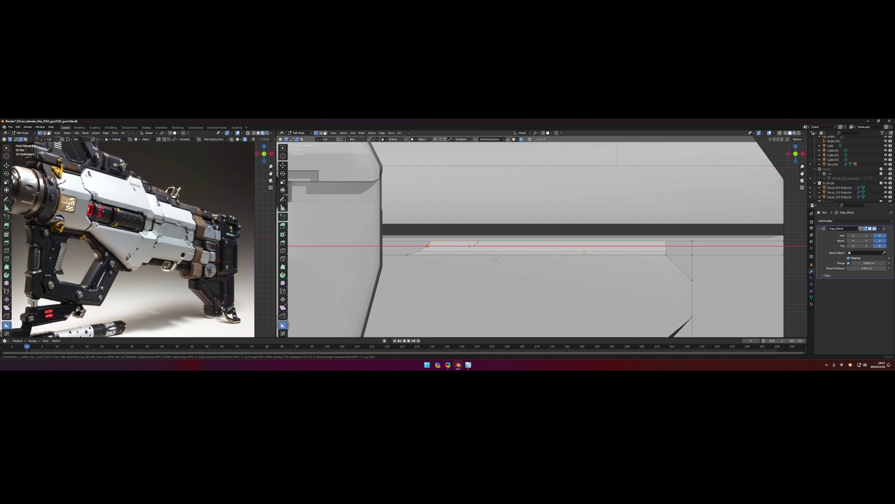
{"action": "left_click", "coordinate": [667, 245]}
{"action": "key", "text": "Return"}
{"action": "key", "text": "Tab"}
{"action": "mouse_move", "coordinate": [490, 238]}
{"action": "middle_mouse_down"}
{"action": "mouse_move", "coordinate": [629, 247]}
{"action": "mouse_move", "coordinate": [518, 245]}
{"action": "middle_mouse_up"}
{"action": "scroll", "coordinate": [628, 247], "scroll_direction": "down", "scroll_amount": 4}
{"action": "scroll", "coordinate": [553, 248], "scroll_direction": "down", "scroll_amount": 4}
{"action": "scroll", "coordinate": [504, 238], "scroll_direction": "up", "scroll_amount": 3}
{"action": "scroll", "coordinate": [501, 231], "scroll_direction": "up", "scroll_amount": 3}
{"action": "scroll", "coordinate": [498, 226], "scroll_direction": "up", "scroll_amount": 2}
{"action": "scroll", "coordinate": [498, 225], "scroll_direction": "up", "scroll_amount": 1}
Cut an 8-vertex circular BoxCutter hole into the side groove of the middle body section
{"action": "key", "text": "d"}
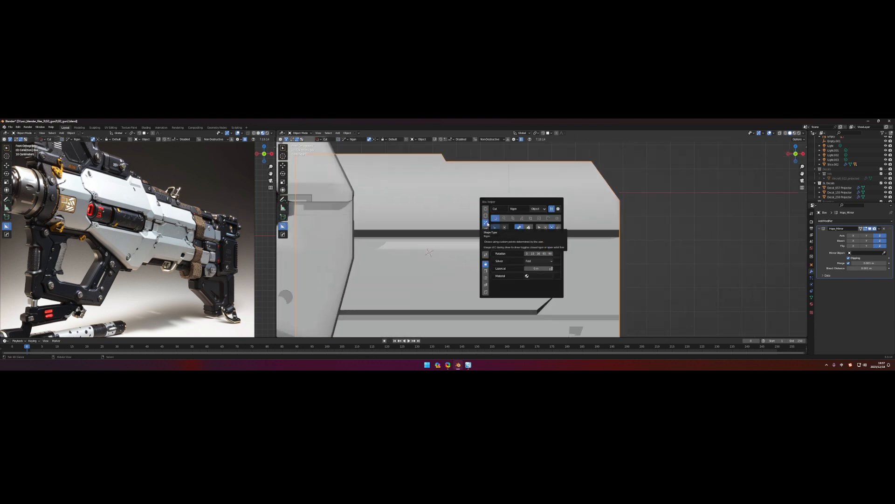
{"action": "left_click", "coordinate": [495, 236]}
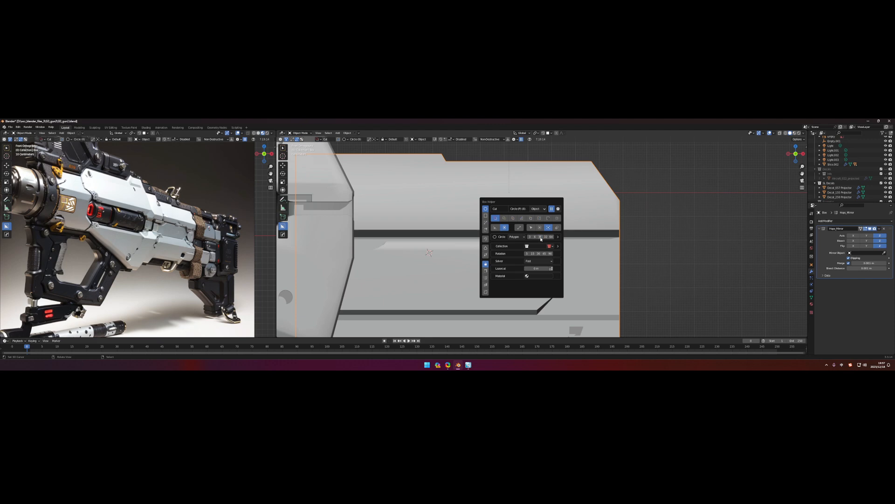
{"action": "left_click", "coordinate": [541, 238]}
{"action": "scroll", "coordinate": [490, 238], "scroll_direction": "up", "scroll_amount": 2}
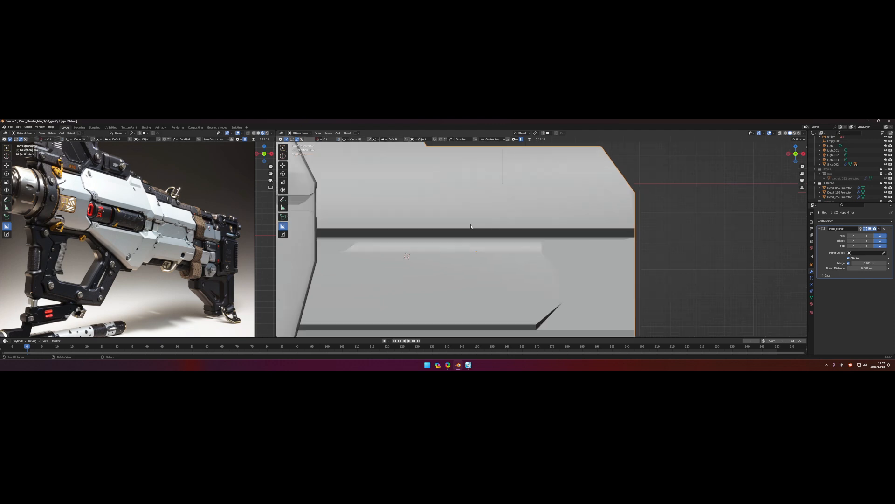
{"action": "left_click_drag", "start_coordinate": [470, 225], "coordinate": [478, 233]}
{"action": "middle_click_drag", "start_coordinate": [480, 234], "coordinate": [468, 231]}
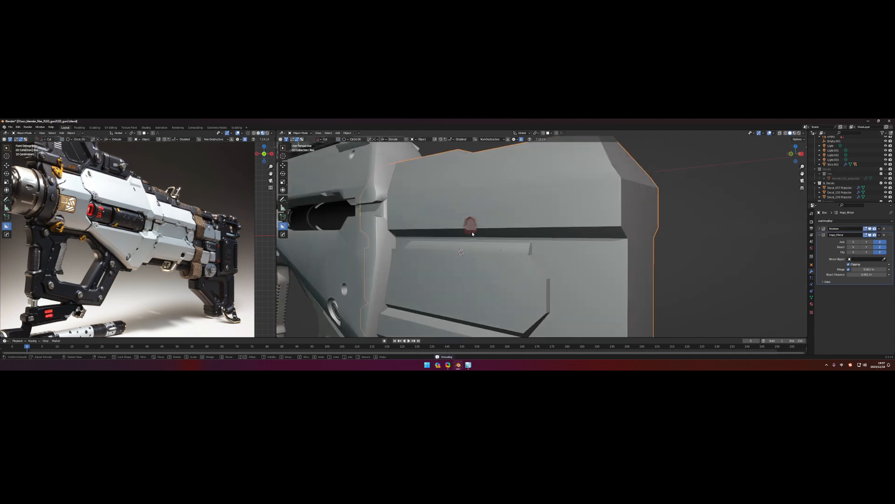
{"action": "right_click", "coordinate": [476, 234]}
Edit the cutter mesh and extrude its faces along X to turn the hole into a keyhole slot
{"action": "left_click", "coordinate": [484, 247]}
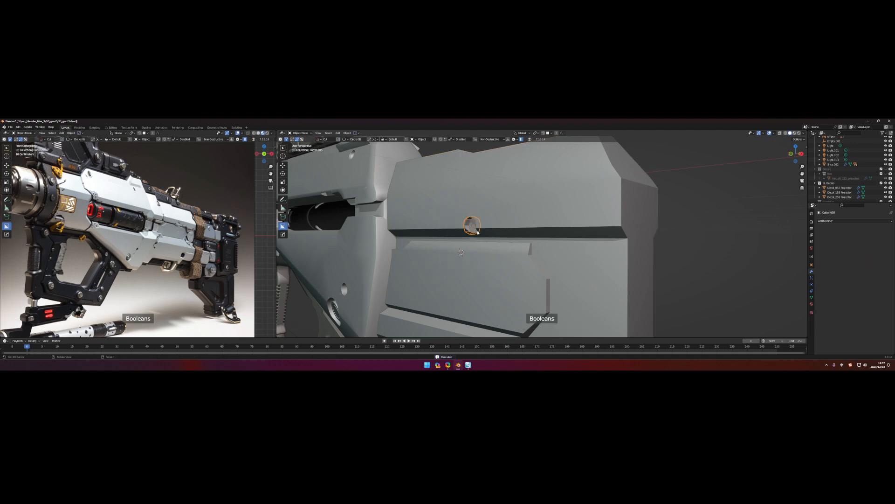
{"action": "key", "text": "Tab"}
{"action": "scroll", "coordinate": [446, 218], "scroll_direction": "up", "scroll_amount": 2}
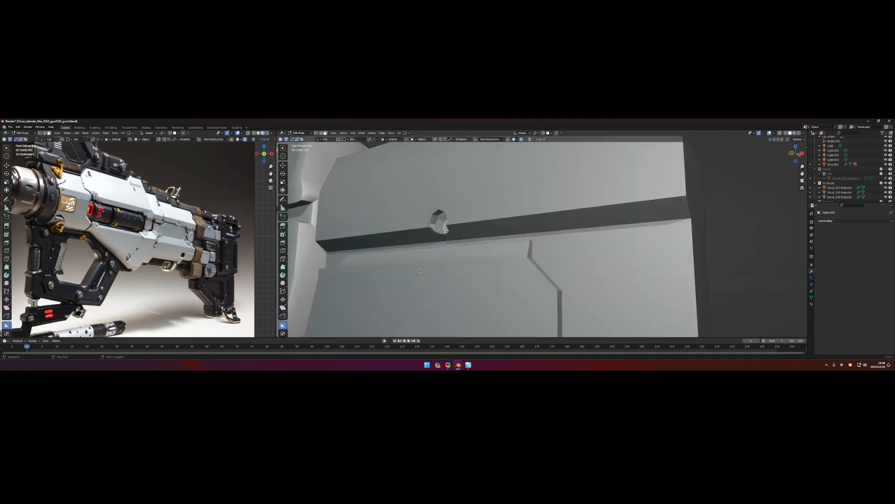
{"action": "key", "text": "KP_3"}
{"action": "key", "text": "e"}
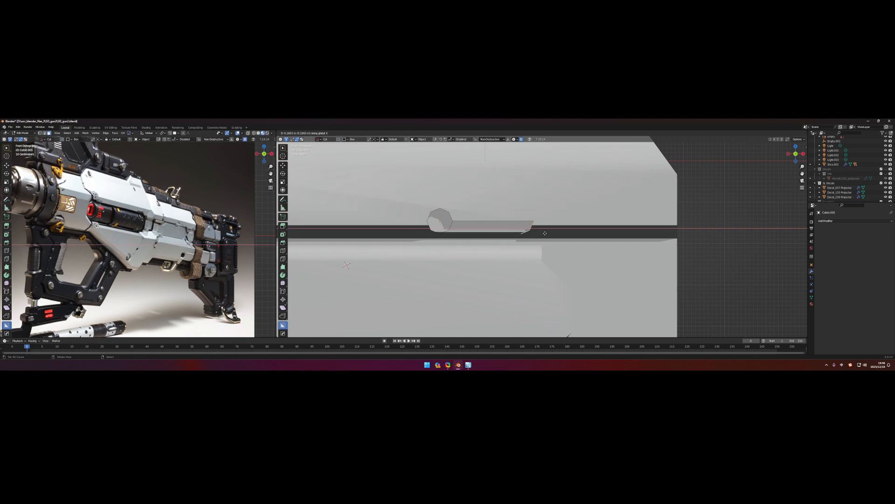
{"action": "left_click", "coordinate": [554, 232]}
{"action": "right_click", "coordinate": [553, 232]}
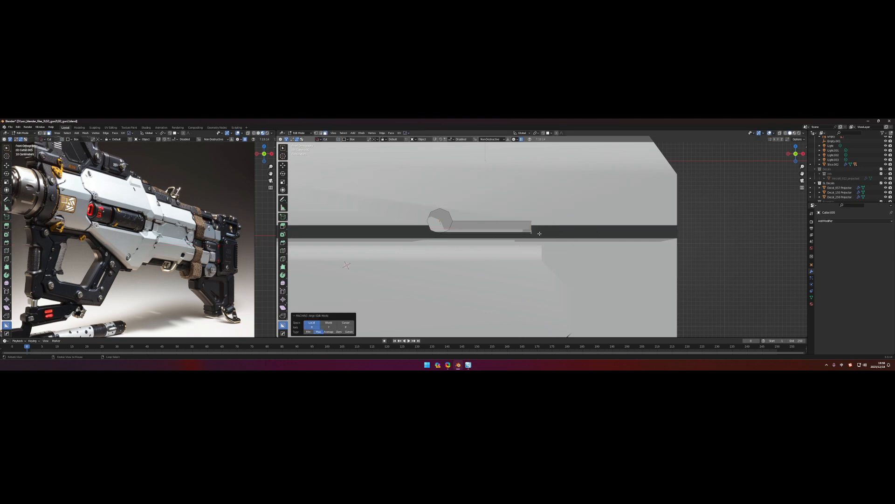
{"action": "mouse_move", "coordinate": [553, 232]}
{"action": "middle_mouse_down"}
{"action": "mouse_move", "coordinate": [524, 236]}
{"action": "mouse_move", "coordinate": [502, 210]}
{"action": "middle_mouse_up"}
{"action": "right_click", "coordinate": [524, 236]}
{"action": "left_click", "coordinate": [524, 213]}
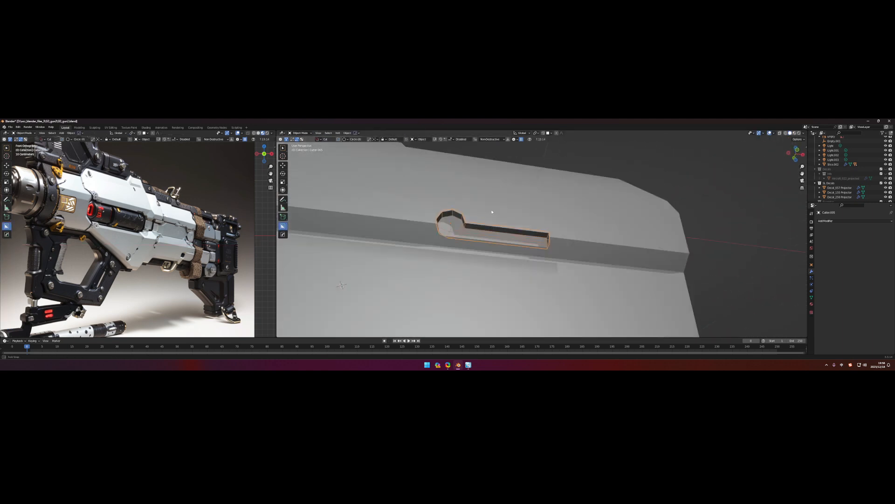
{"action": "mouse_move", "coordinate": [477, 236]}
{"action": "middle_mouse_down"}
{"action": "mouse_move", "coordinate": [448, 232]}
{"action": "mouse_move", "coordinate": [471, 249]}
{"action": "mouse_move", "coordinate": [504, 238]}
{"action": "middle_mouse_up"}
{"action": "key", "text": "Tab"}
{"action": "scroll", "coordinate": [471, 249], "scroll_direction": "down", "scroll_amount": 4}
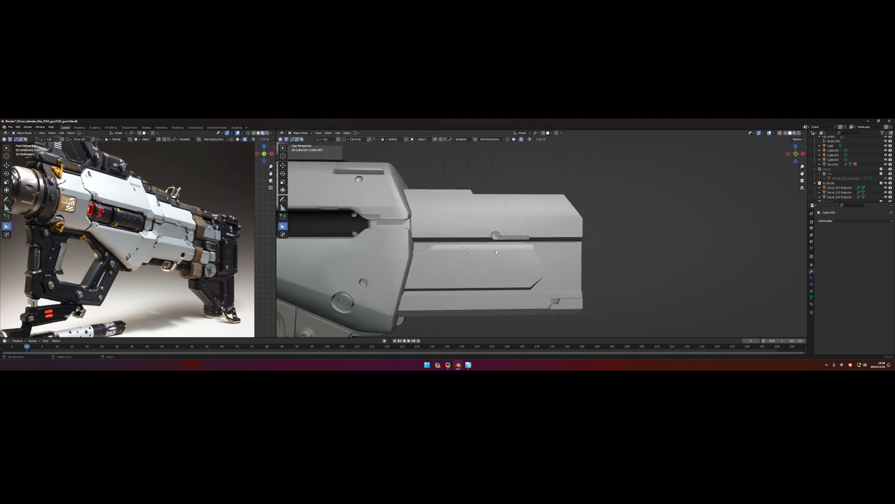
Merge duplicate vertices by distance around the keyhole notch on the body mesh
{"action": "left_click", "coordinate": [541, 227]}
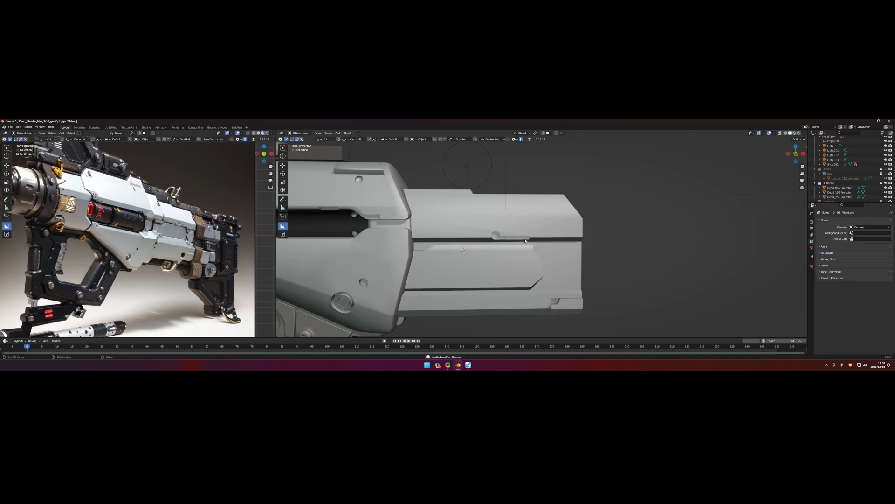
{"action": "mouse_move", "coordinate": [525, 241]}
{"action": "middle_mouse_down"}
{"action": "mouse_move", "coordinate": [490, 238]}
{"action": "mouse_move", "coordinate": [534, 229]}
{"action": "mouse_move", "coordinate": [522, 226]}
{"action": "middle_mouse_up"}
{"action": "key", "text": "Tab"}
{"action": "left_click", "coordinate": [534, 229]}
{"action": "scroll", "coordinate": [490, 238], "scroll_direction": "up", "scroll_amount": 4}
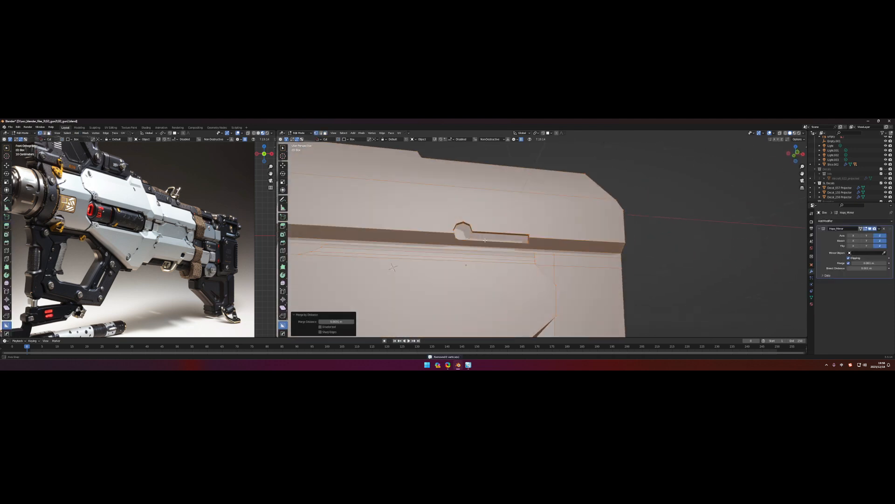
{"action": "key", "text": "alt+a"}
{"action": "scroll", "coordinate": [447, 256], "scroll_direction": "up", "scroll_amount": 3}
{"action": "mouse_move", "coordinate": [448, 257]}
{"action": "middle_mouse_down"}
{"action": "mouse_move", "coordinate": [420, 263]}
{"action": "mouse_move", "coordinate": [504, 256]}
{"action": "mouse_move", "coordinate": [475, 259]}
{"action": "mouse_move", "coordinate": [480, 244]}
{"action": "middle_mouse_up"}
{"action": "scroll", "coordinate": [441, 259], "scroll_direction": "up", "scroll_amount": 3}
{"action": "scroll", "coordinate": [467, 257], "scroll_direction": "down", "scroll_amount": 3}
{"action": "left_click", "coordinate": [520, 254]}
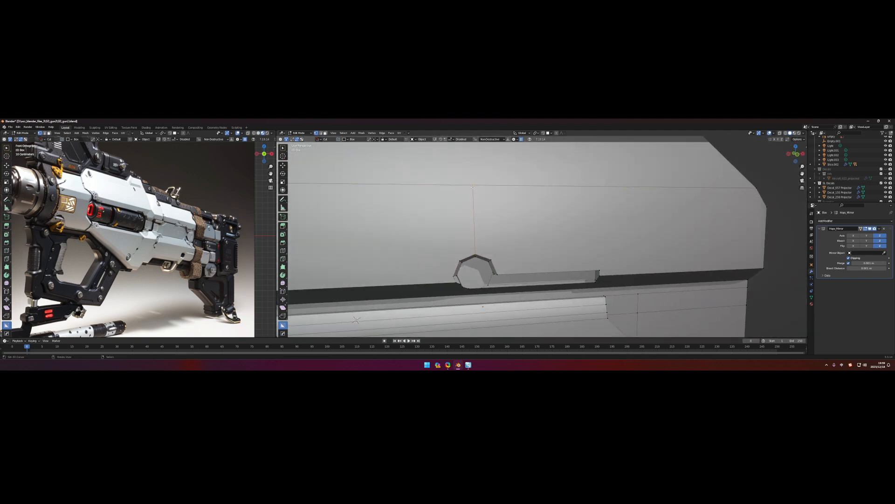
{"action": "key", "text": "Tab"}
Apply Shade Smooth to the middle body section from the Object menu
{"action": "mouse_move", "coordinate": [473, 210]}
{"action": "middle_mouse_down"}
{"action": "mouse_move", "coordinate": [489, 223]}
{"action": "mouse_move", "coordinate": [483, 228]}
{"action": "middle_mouse_up"}
{"action": "left_click", "coordinate": [347, 133]}
{"action": "left_click", "coordinate": [364, 263]}
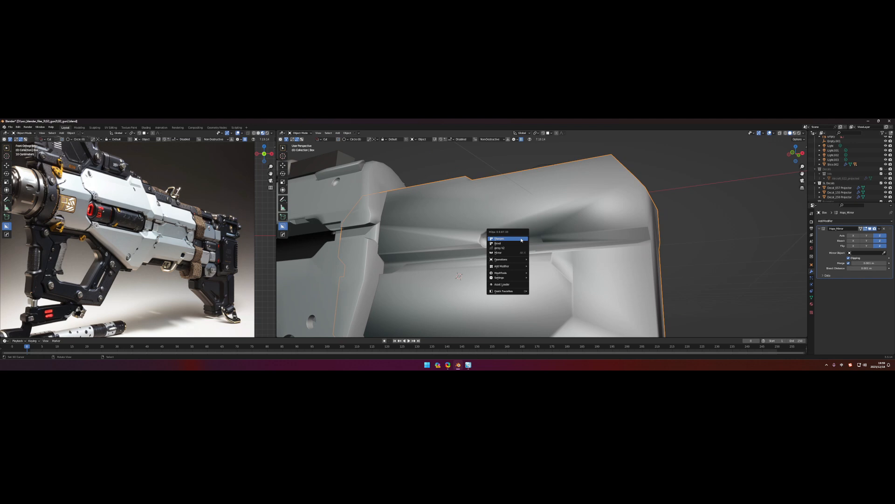
Run HOps Sharpen on the body and check the marked sharp edges in Edit Mode
{"action": "left_click", "coordinate": [522, 241]}
{"action": "middle_click_drag", "start_coordinate": [504, 231], "coordinate": [497, 228]}
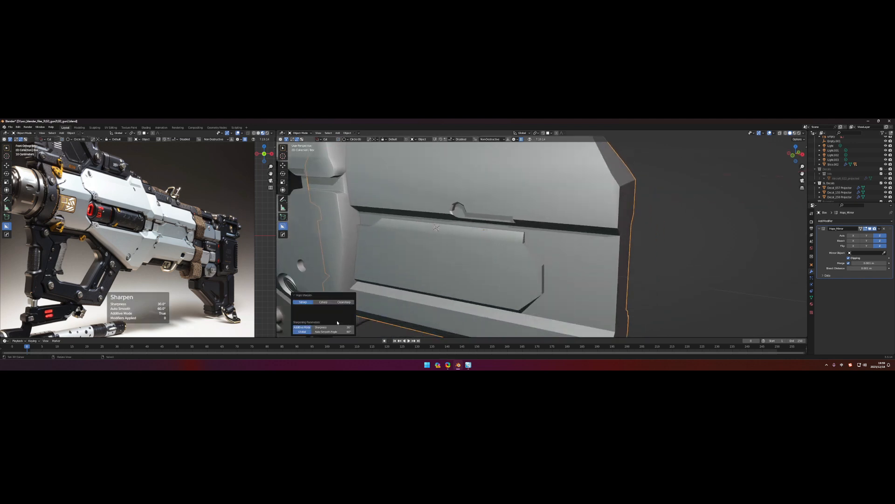
{"action": "left_click", "coordinate": [315, 328]}
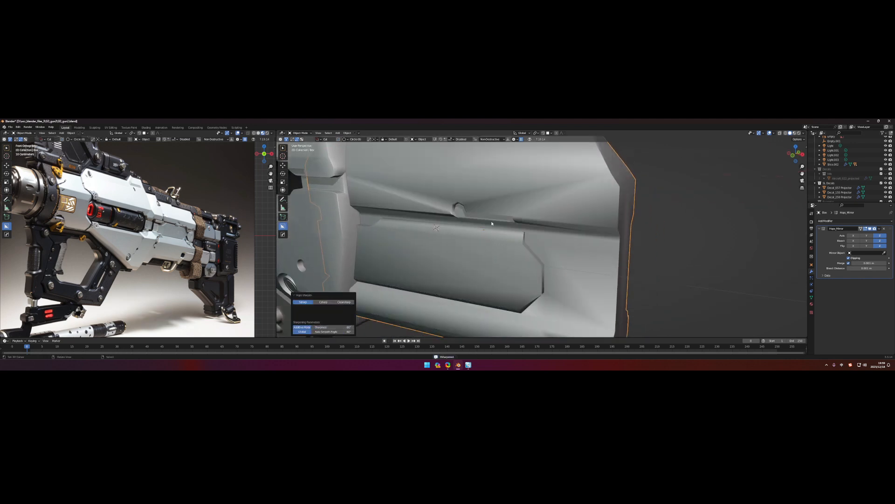
{"action": "key", "text": "q"}
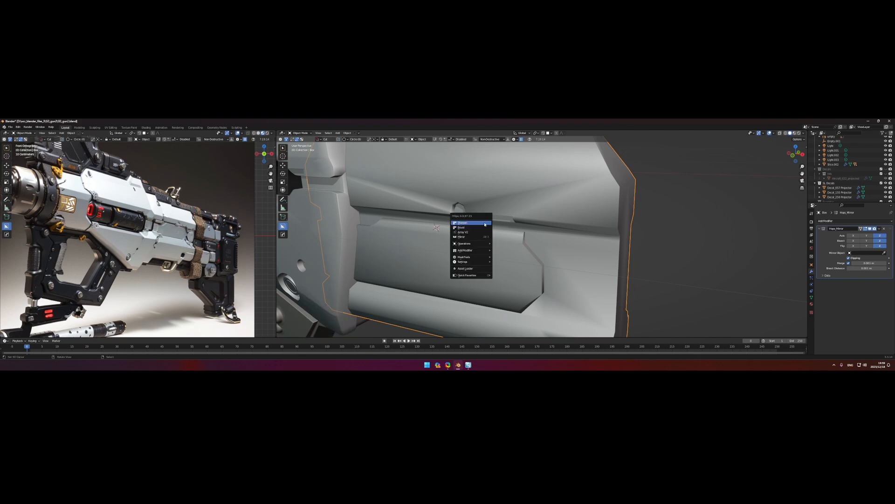
{"action": "left_click", "coordinate": [469, 231]}
{"action": "key", "text": "Tab"}
{"action": "mouse_move", "coordinate": [490, 231]}
{"action": "middle_mouse_down"}
{"action": "mouse_move", "coordinate": [487, 199]}
{"action": "mouse_move", "coordinate": [518, 230]}
{"action": "mouse_move", "coordinate": [483, 220]}
{"action": "middle_mouse_up"}
{"action": "key", "text": "Tab"}
Add a HOps Bevel modifier and set its width type and Miter Inner to Arc to fix shading artifacts
{"action": "key", "text": "q"}
{"action": "left_click", "coordinate": [497, 230]}
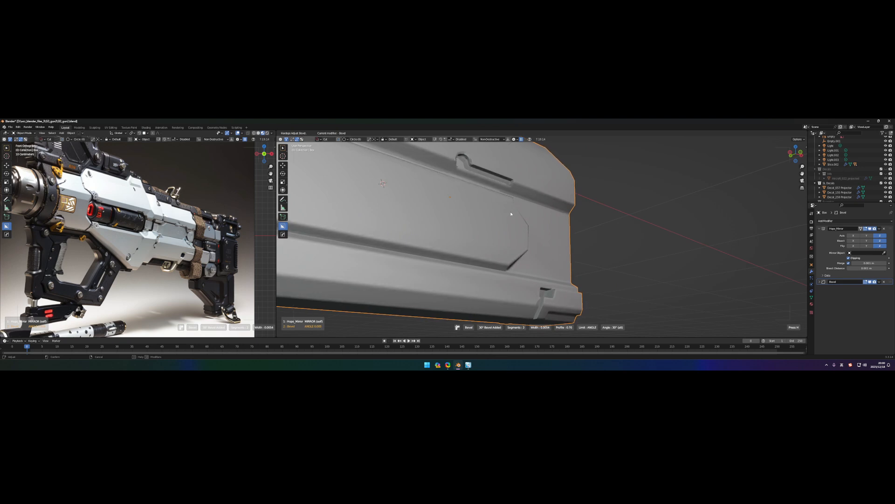
{"action": "left_click", "coordinate": [511, 213]}
{"action": "middle_click_drag", "start_coordinate": [512, 212], "coordinate": [409, 208]}
{"action": "left_click", "coordinate": [821, 282]}
{"action": "left_click", "coordinate": [870, 295]}
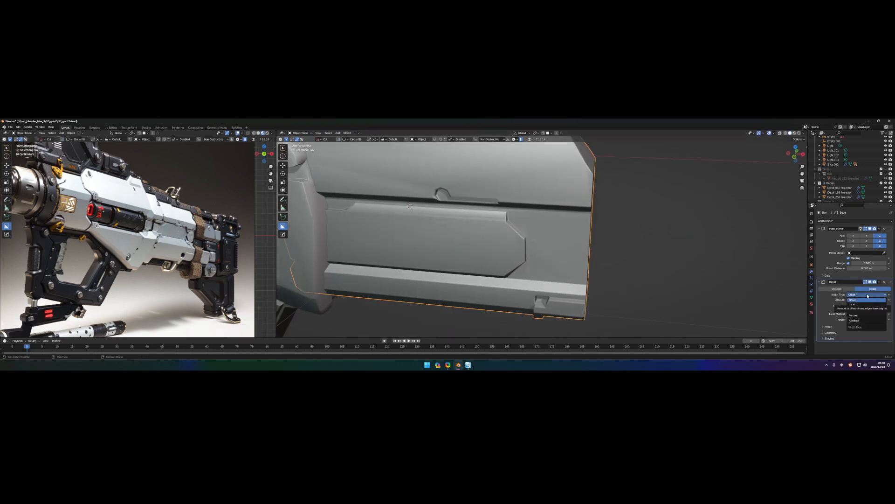
{"action": "left_click", "coordinate": [857, 330]}
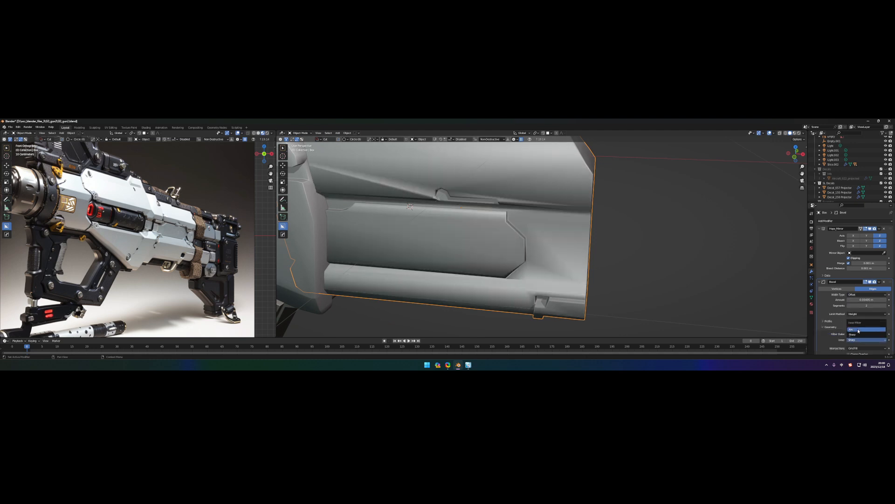
{"action": "scroll", "coordinate": [862, 336], "scroll_direction": "down", "scroll_amount": 1, "text": "ctrl"}
{"action": "left_click", "coordinate": [859, 335]}
{"action": "scroll", "coordinate": [455, 238], "scroll_direction": "up", "scroll_amount": 3}
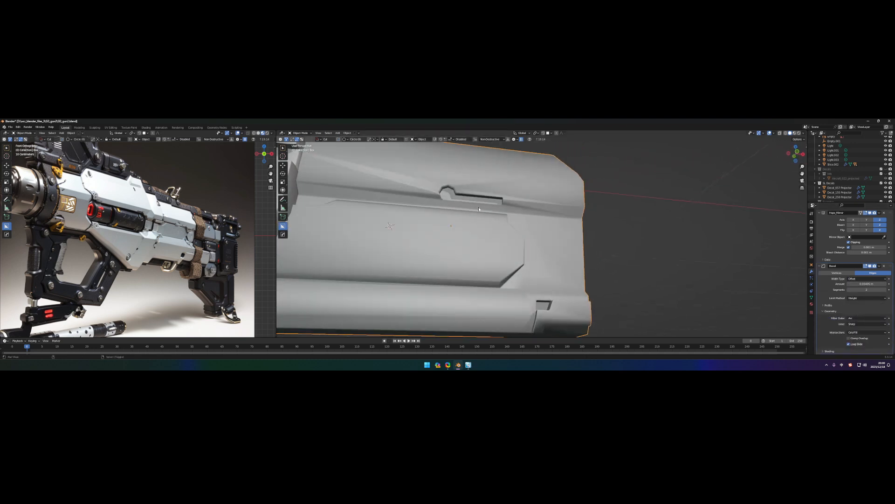
Select extra edges around the keyhole slot and lower corner and mark them for bevelling
{"action": "mouse_move", "coordinate": [454, 238]}
{"action": "middle_mouse_down"}
{"action": "mouse_move", "coordinate": [522, 268]}
{"action": "mouse_move", "coordinate": [481, 268]}
{"action": "mouse_move", "coordinate": [461, 288]}
{"action": "mouse_move", "coordinate": [460, 254]}
{"action": "mouse_move", "coordinate": [448, 271]}
{"action": "mouse_move", "coordinate": [469, 249]}
{"action": "mouse_move", "coordinate": [497, 241]}
{"action": "mouse_move", "coordinate": [489, 238]}
{"action": "mouse_move", "coordinate": [507, 244]}
{"action": "mouse_move", "coordinate": [533, 231]}
{"action": "mouse_move", "coordinate": [540, 246]}
{"action": "middle_mouse_up"}
{"action": "scroll", "coordinate": [522, 268], "scroll_direction": "down", "scroll_amount": 3}
{"action": "key", "text": "Tab"}
{"action": "scroll", "coordinate": [455, 287], "scroll_direction": "up", "scroll_amount": 4}
{"action": "key", "text": "shift+g"}
{"action": "scroll", "coordinate": [461, 254], "scroll_direction": "up", "scroll_amount": 2}
{"action": "key", "text": "ctrl+e"}
{"action": "scroll", "coordinate": [497, 242], "scroll_direction": "down", "scroll_amount": 4}
{"action": "key", "text": "Tab"}
{"action": "scroll", "coordinate": [490, 238], "scroll_direction": "up", "scroll_amount": 5}
{"action": "key", "text": "Tab"}
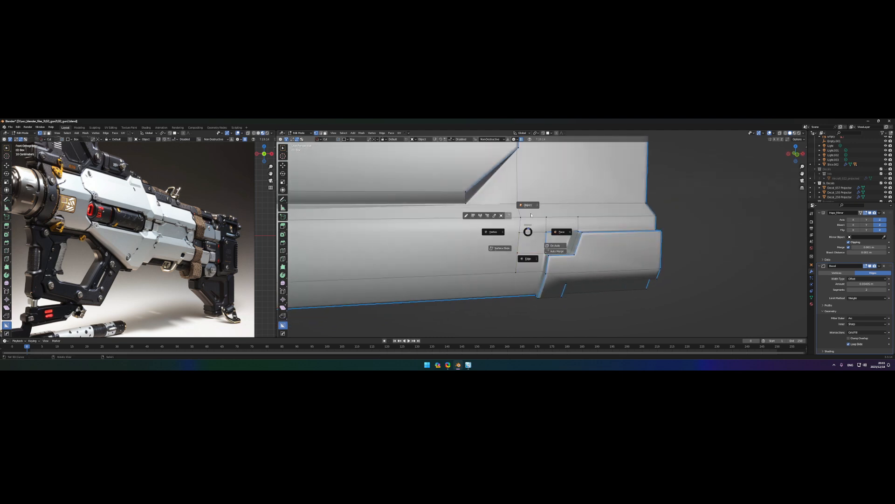
Isolate the body block in local view and switch to edge select around the lower corner notch
{"action": "left_click", "coordinate": [528, 205]}
{"action": "scroll", "coordinate": [532, 231], "scroll_direction": "down", "scroll_amount": 5}
{"action": "key", "text": "Tab"}
{"action": "middle_click_drag", "start_coordinate": [532, 231], "coordinate": [576, 287]}
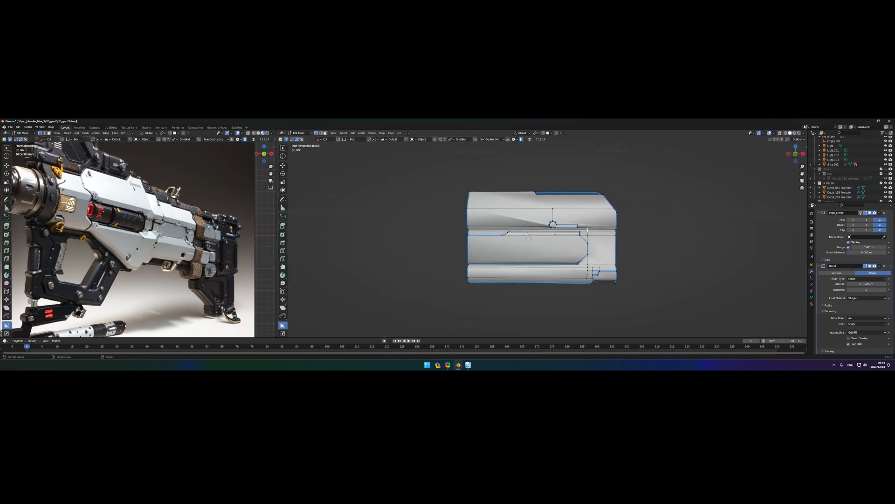
{"action": "scroll", "coordinate": [576, 287], "scroll_direction": "up", "scroll_amount": 3}
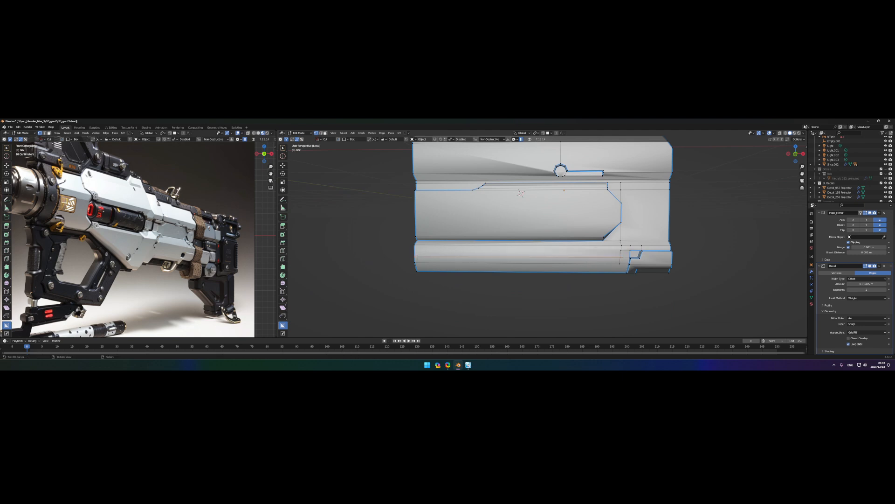
{"action": "scroll", "coordinate": [521, 193], "scroll_direction": "up", "scroll_amount": 3}
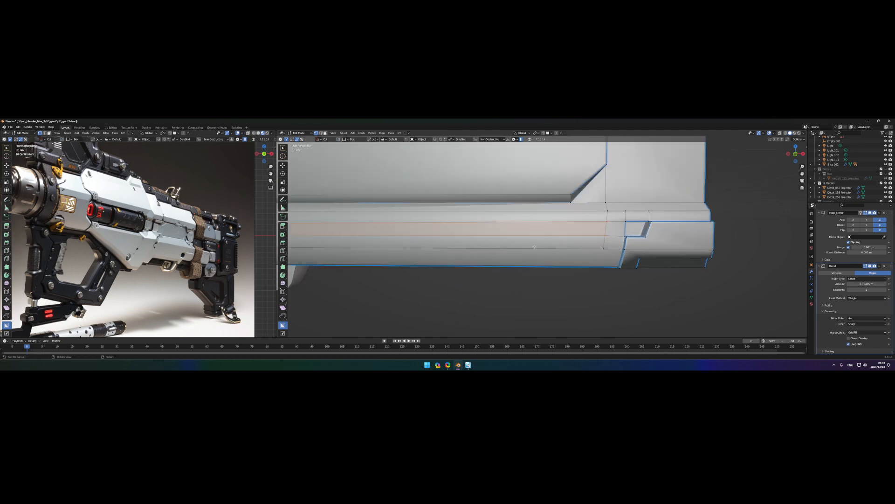
{"action": "key", "text": "Tab"}
{"action": "left_click", "coordinate": [532, 210]}
{"action": "middle_click_drag", "start_coordinate": [531, 231], "coordinate": [610, 252]}
{"action": "key", "text": "Tab"}
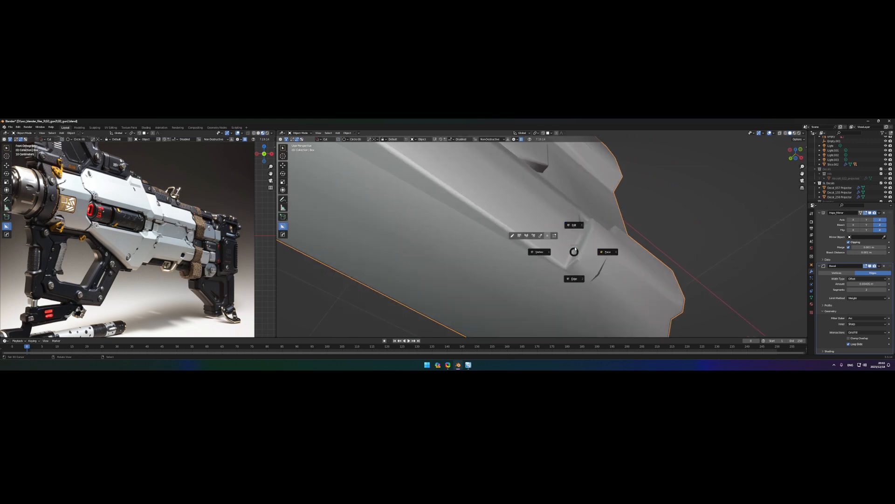
{"action": "left_click", "coordinate": [610, 252]}
{"action": "scroll", "coordinate": [560, 238], "scroll_direction": "up", "scroll_amount": 3}
{"action": "middle_click_drag", "start_coordinate": [560, 238], "coordinate": [414, 213]}
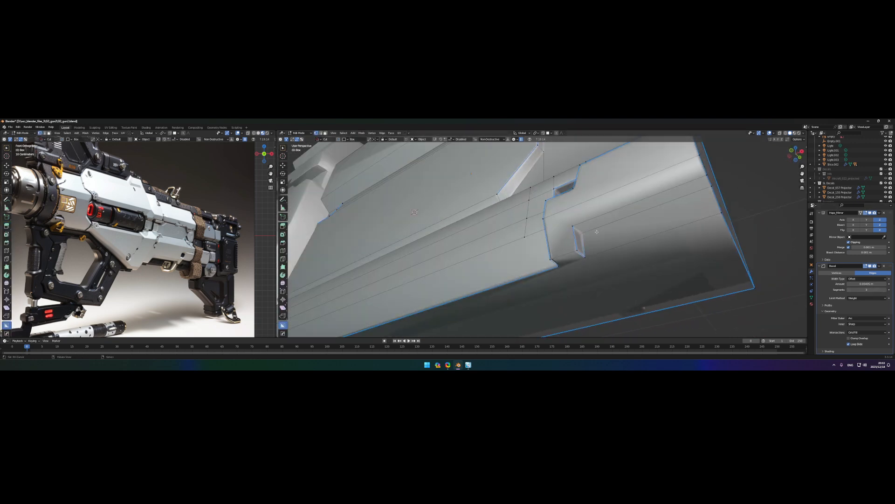
{"action": "mouse_move", "coordinate": [589, 228]}
{"action": "middle_mouse_down"}
{"action": "mouse_move", "coordinate": [490, 231]}
{"action": "mouse_move", "coordinate": [588, 239]}
{"action": "mouse_move", "coordinate": [490, 231]}
{"action": "mouse_move", "coordinate": [588, 253]}
{"action": "middle_mouse_up"}
Mark the lower groove and front corner edges sharp with HOps Mark and inspect the result
{"action": "key", "text": "Tab"}
{"action": "key", "text": "Tab"}
{"action": "scroll", "coordinate": [532, 231], "scroll_direction": "up", "scroll_amount": 4}
{"action": "mouse_move", "coordinate": [539, 273]}
{"action": "middle_mouse_down"}
{"action": "mouse_move", "coordinate": [490, 252]}
{"action": "mouse_move", "coordinate": [608, 236]}
{"action": "mouse_move", "coordinate": [491, 224]}
{"action": "mouse_move", "coordinate": [545, 210]}
{"action": "mouse_move", "coordinate": [601, 224]}
{"action": "middle_mouse_up"}
{"action": "key", "text": "Tab"}
{"action": "left_click", "coordinate": [513, 256]}
{"action": "left_click", "coordinate": [603, 238]}
{"action": "mouse_move", "coordinate": [508, 326]}
{"action": "middle_mouse_down"}
{"action": "mouse_move", "coordinate": [526, 280]}
{"action": "mouse_move", "coordinate": [608, 217]}
{"action": "mouse_move", "coordinate": [601, 232]}
{"action": "mouse_move", "coordinate": [619, 257]}
{"action": "mouse_move", "coordinate": [467, 236]}
{"action": "middle_mouse_up"}
{"action": "scroll", "coordinate": [518, 280], "scroll_direction": "down", "scroll_amount": 5}
{"action": "scroll", "coordinate": [526, 280], "scroll_direction": "up", "scroll_amount": 4}
{"action": "scroll", "coordinate": [618, 258], "scroll_direction": "down", "scroll_amount": 3}
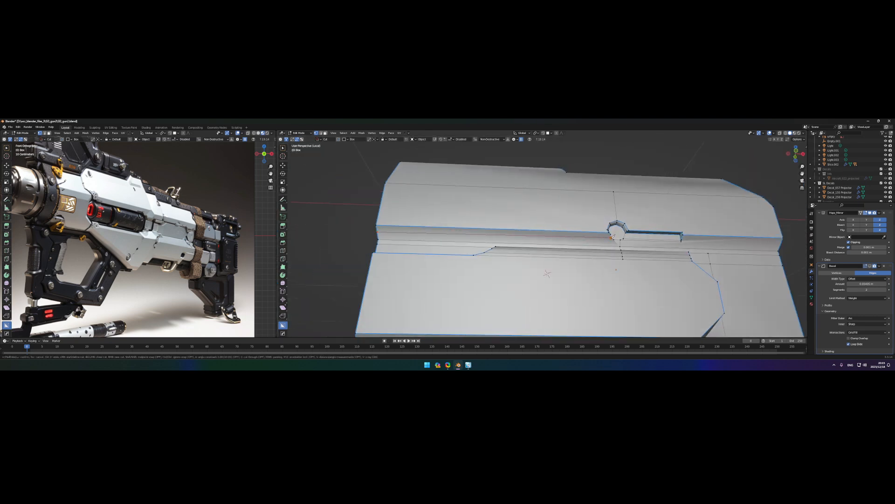
{"action": "scroll", "coordinate": [612, 236], "scroll_direction": "up", "scroll_amount": 3}
{"action": "mouse_move", "coordinate": [612, 236]}
{"action": "middle_mouse_down"}
{"action": "mouse_move", "coordinate": [541, 226]}
{"action": "mouse_move", "coordinate": [563, 234]}
{"action": "mouse_move", "coordinate": [549, 230]}
{"action": "mouse_move", "coordinate": [523, 219]}
{"action": "mouse_move", "coordinate": [520, 201]}
{"action": "middle_mouse_up"}
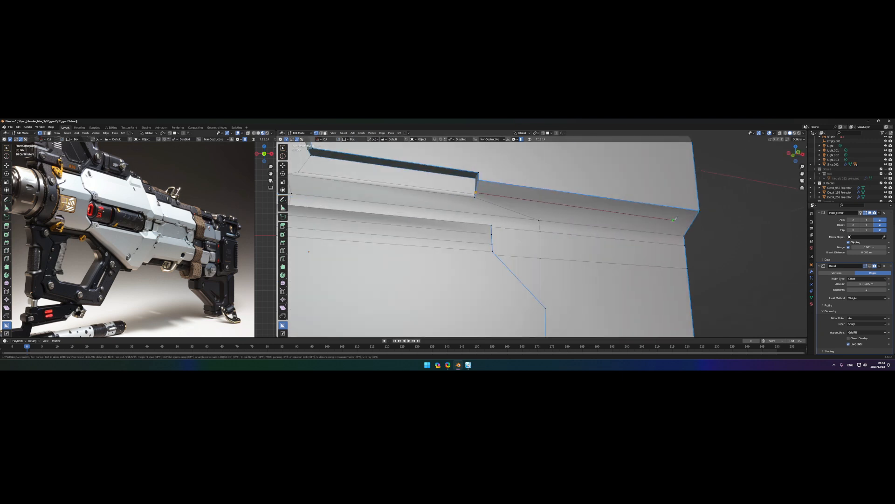
{"action": "key", "text": "Tab"}
{"action": "scroll", "coordinate": [490, 231], "scroll_direction": "down", "scroll_amount": 4}
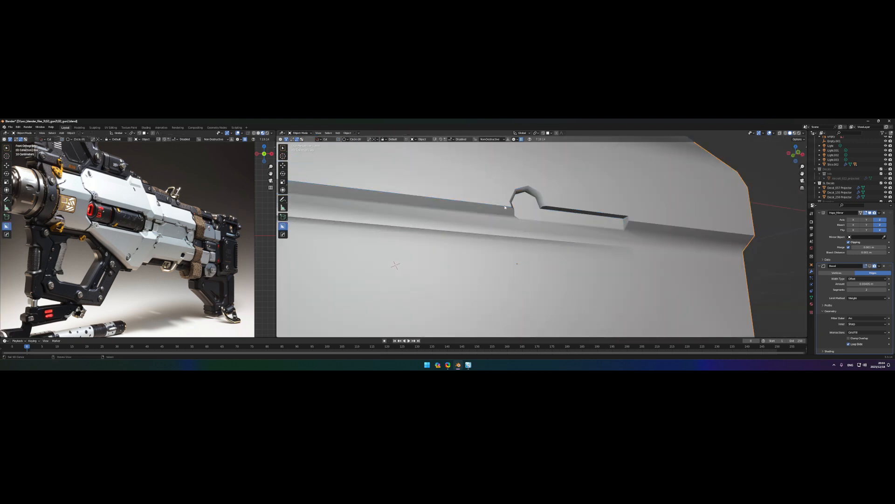
{"action": "middle_click_drag", "start_coordinate": [490, 230], "coordinate": [523, 252]}
Add and slide an edge loop along the top edge of the stepped panel, checking the shading
{"action": "key", "text": "Tab"}
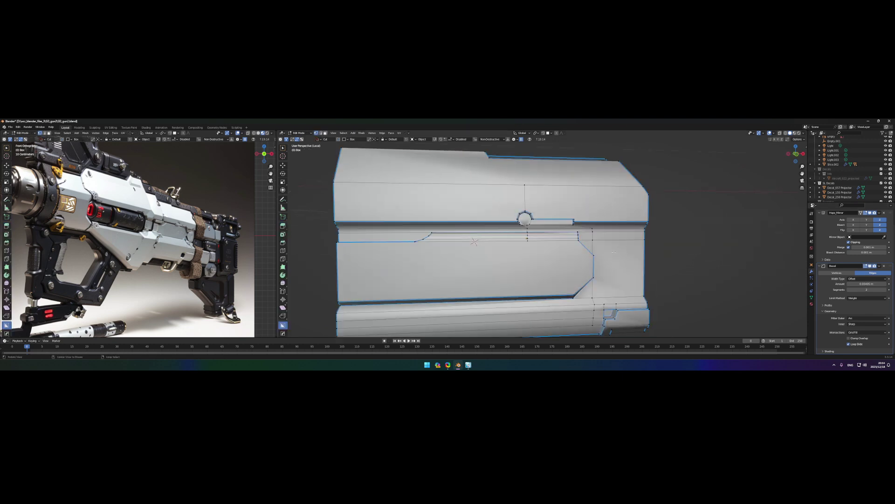
{"action": "middle_click_drag", "start_coordinate": [580, 260], "coordinate": [490, 231]}
{"action": "scroll", "coordinate": [489, 230], "scroll_direction": "up", "scroll_amount": 4}
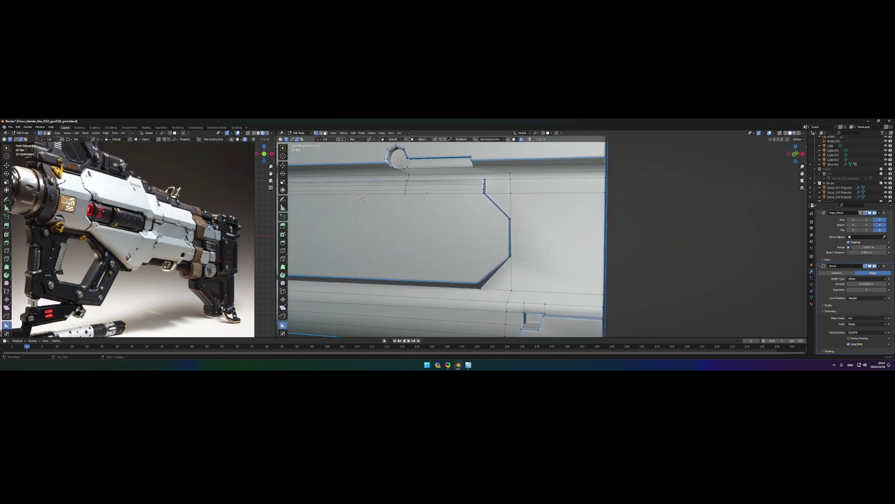
{"action": "left_click", "coordinate": [532, 188]}
{"action": "key", "text": "ctrl+r"}
{"action": "left_click", "coordinate": [529, 216]}
{"action": "middle_click_drag", "start_coordinate": [517, 261], "coordinate": [510, 261]}
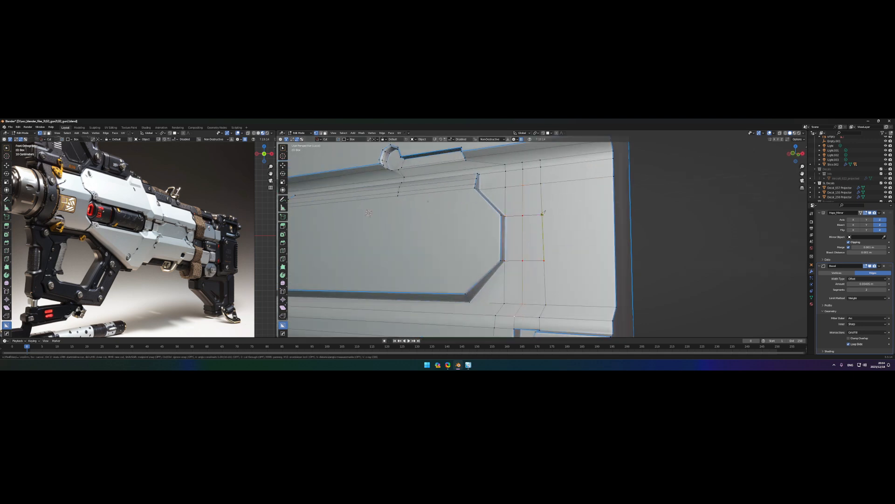
{"action": "key", "text": "Tab"}
Knife a diagonal cut from the chamfered groove corner into the neighbouring grid vertex
{"action": "middle_click_drag", "start_coordinate": [506, 205], "coordinate": [524, 250]}
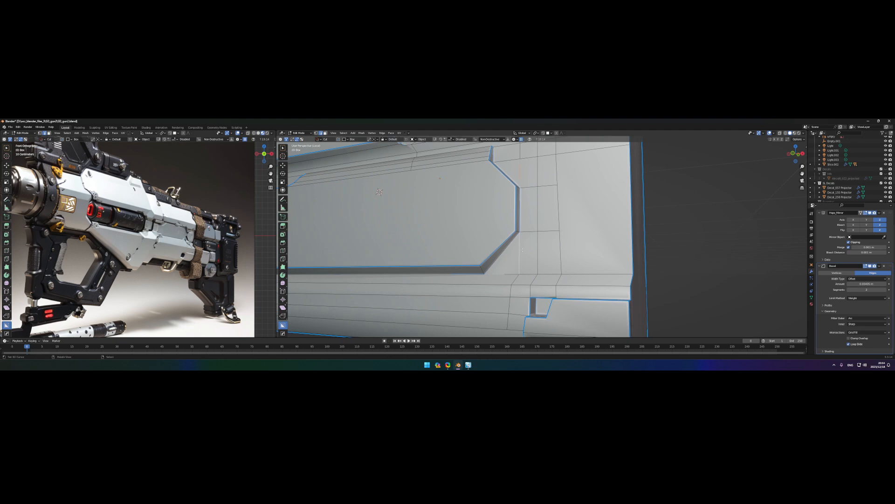
{"action": "scroll", "coordinate": [523, 249], "scroll_direction": "up", "scroll_amount": 3}
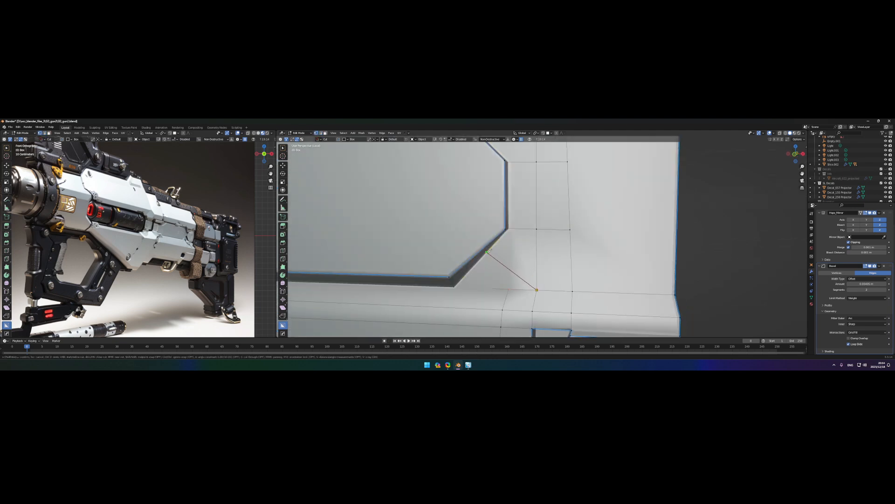
{"action": "left_click", "coordinate": [488, 252]}
{"action": "middle_click_drag", "start_coordinate": [504, 267], "coordinate": [515, 229]}
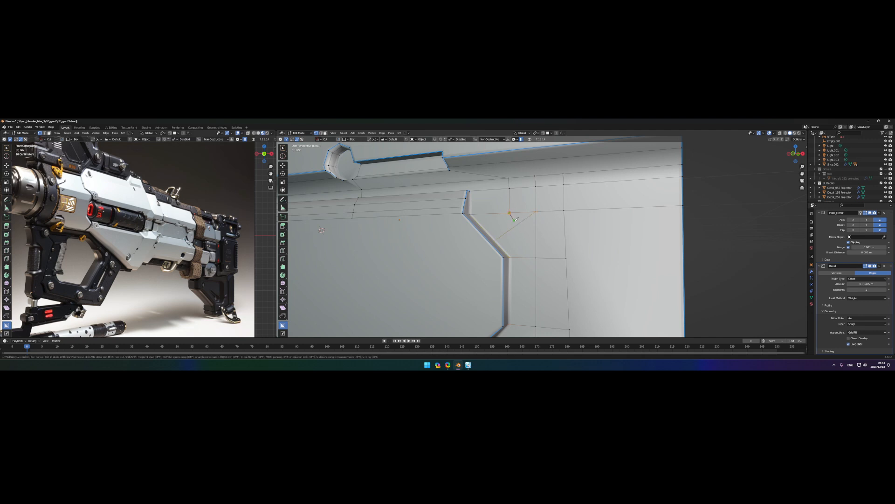
{"action": "middle_click_drag", "start_coordinate": [526, 324], "coordinate": [535, 229]}
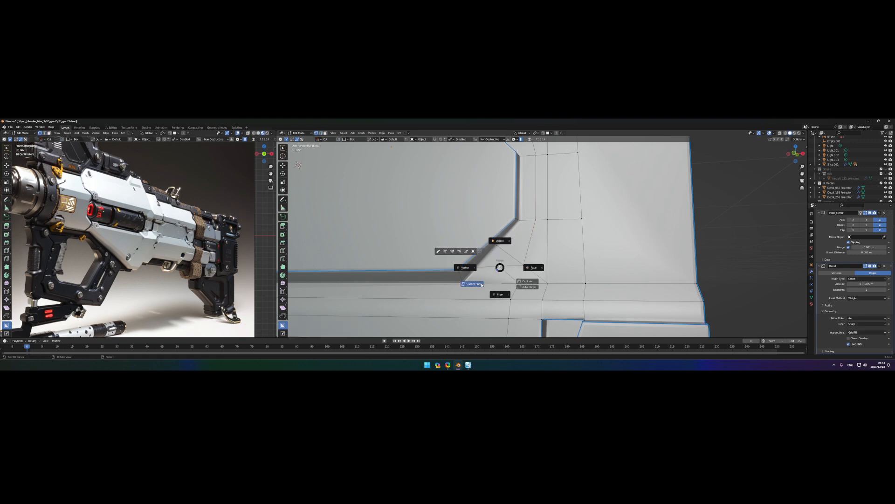
Slide the new corner edges into place and merge the corner triangles into quads
{"action": "key", "text": "alt+s"}
{"action": "left_click", "coordinate": [503, 276]}
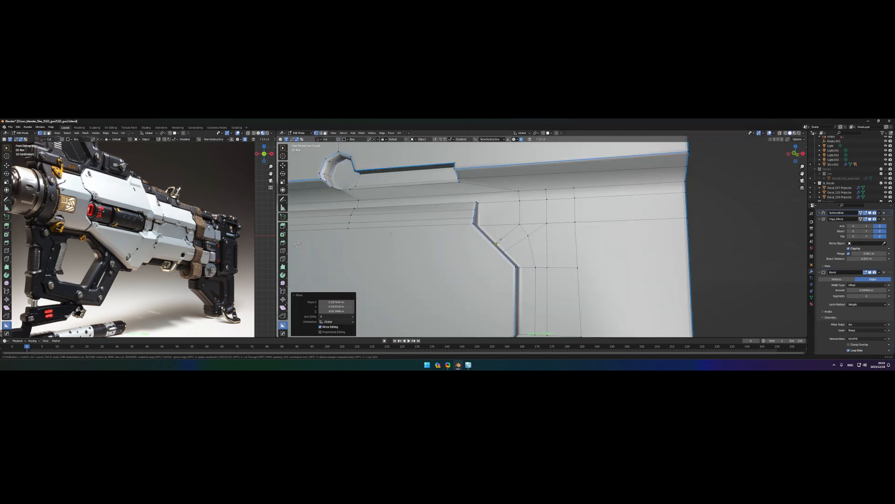
{"action": "key", "text": "2"}
{"action": "right_click", "coordinate": [511, 223]}
{"action": "left_click", "coordinate": [512, 231]}
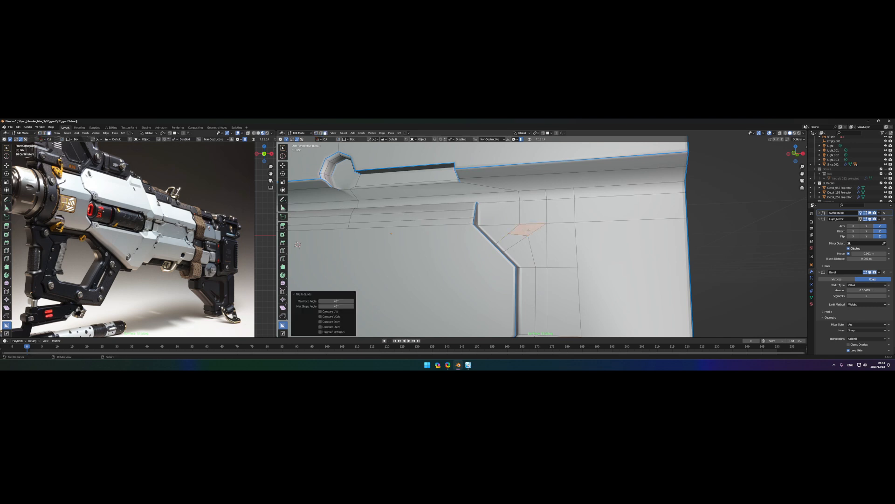
{"action": "key", "text": "Tab"}
{"action": "scroll", "coordinate": [524, 229], "scroll_direction": "down", "scroll_amount": 4}
{"action": "mouse_move", "coordinate": [524, 229]}
{"action": "middle_mouse_down"}
{"action": "mouse_move", "coordinate": [478, 219]}
{"action": "mouse_move", "coordinate": [508, 243]}
{"action": "middle_mouse_up"}
{"action": "scroll", "coordinate": [478, 219], "scroll_direction": "up", "scroll_amount": 4}
{"action": "scroll", "coordinate": [504, 231], "scroll_direction": "up", "scroll_amount": 3}
Smooth the lower corner faces with two LoopTools operations and start knifing extra cuts by the notch
{"action": "key", "text": "Tab"}
{"action": "scroll", "coordinate": [508, 243], "scroll_direction": "up", "scroll_amount": 2}
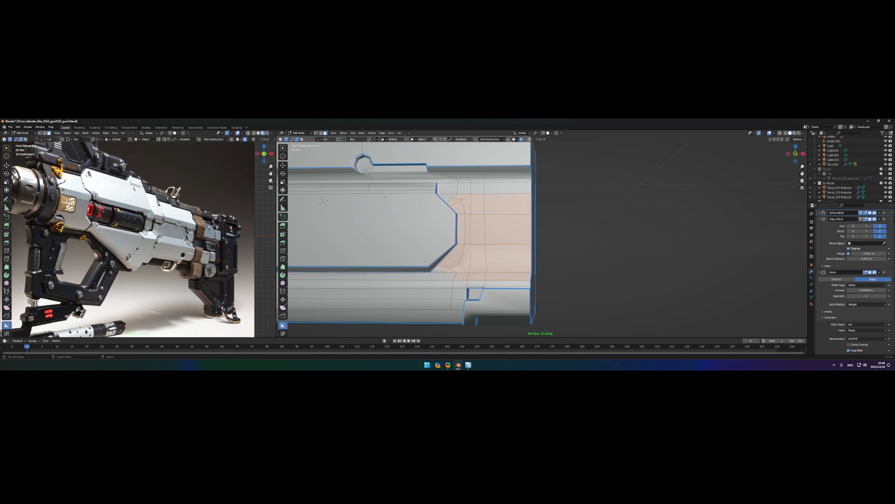
{"action": "right_click", "coordinate": [485, 247]}
{"action": "left_click", "coordinate": [513, 254]}
{"action": "mouse_move", "coordinate": [490, 238]}
{"action": "middle_mouse_down"}
{"action": "mouse_move", "coordinate": [461, 245]}
{"action": "mouse_move", "coordinate": [491, 263]}
{"action": "mouse_move", "coordinate": [496, 215]}
{"action": "mouse_move", "coordinate": [462, 232]}
{"action": "mouse_move", "coordinate": [511, 266]}
{"action": "mouse_move", "coordinate": [462, 239]}
{"action": "middle_mouse_up"}
{"action": "right_click", "coordinate": [495, 215]}
{"action": "left_click", "coordinate": [523, 239]}
{"action": "scroll", "coordinate": [462, 232], "scroll_direction": "up", "scroll_amount": 3}
{"action": "scroll", "coordinate": [476, 246], "scroll_direction": "up", "scroll_amount": 4}
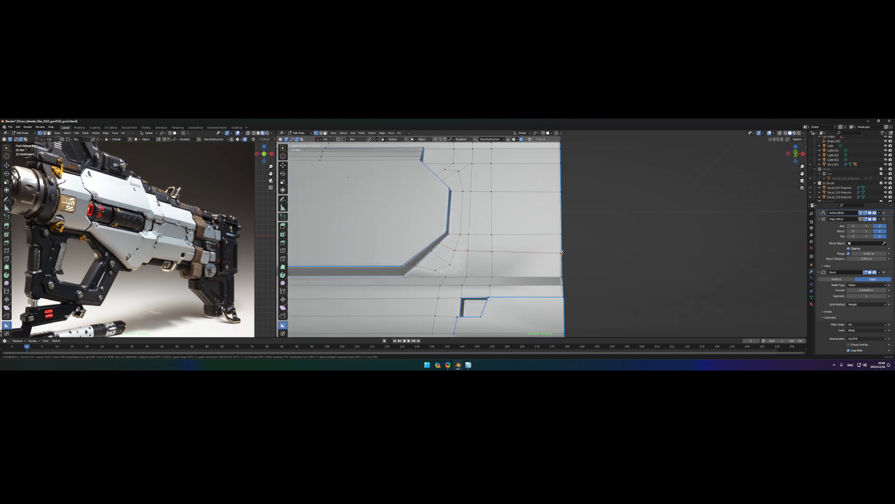
{"action": "mouse_move", "coordinate": [562, 250]}
{"action": "middle_mouse_down"}
{"action": "mouse_move", "coordinate": [462, 245]}
{"action": "mouse_move", "coordinate": [433, 224]}
{"action": "middle_mouse_up"}
{"action": "scroll", "coordinate": [461, 246], "scroll_direction": "down", "scroll_amount": 3}
{"action": "key", "text": "k"}
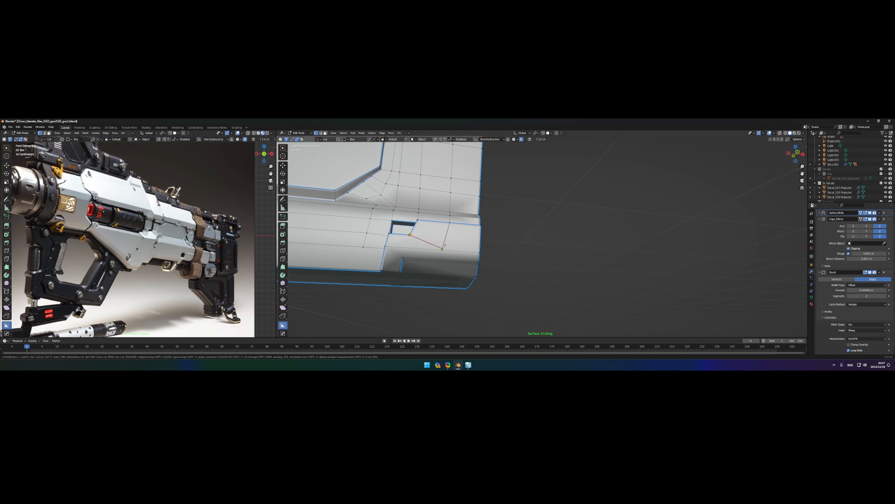
{"action": "scroll", "coordinate": [411, 247], "scroll_direction": "up", "scroll_amount": 3}
Mark the bottom notch edges sharp from the HardOps right-click menu
{"action": "middle_click_drag", "start_coordinate": [411, 247], "coordinate": [434, 231]}
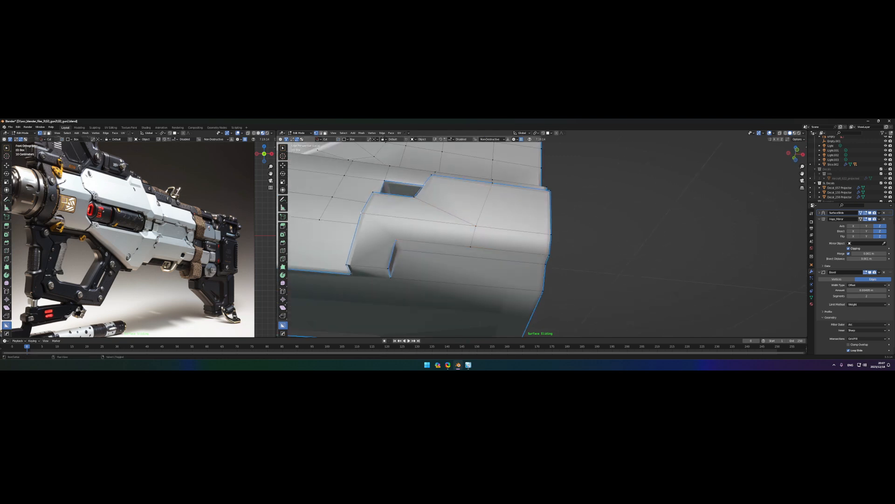
{"action": "right_click", "coordinate": [459, 246]}
{"action": "left_click", "coordinate": [490, 255]}
{"action": "middle_click_drag", "start_coordinate": [489, 255], "coordinate": [430, 265]}
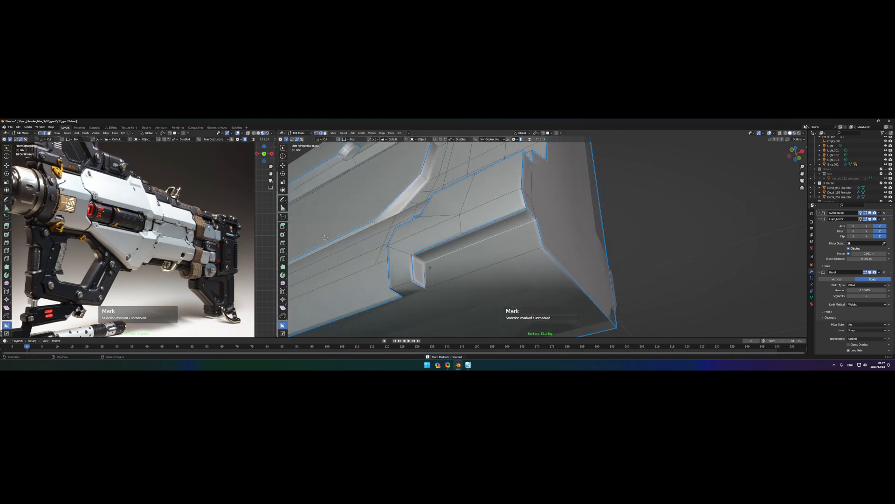
{"action": "left_click", "coordinate": [455, 256]}
{"action": "right_click", "coordinate": [448, 266]}
{"action": "left_click", "coordinate": [455, 280]}
{"action": "middle_click_drag", "start_coordinate": [448, 266], "coordinate": [392, 231]}
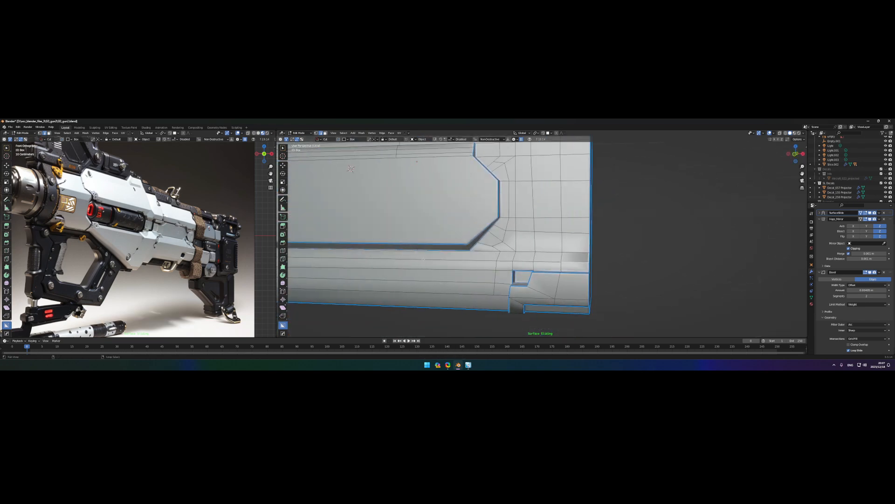
{"action": "scroll", "coordinate": [490, 245], "scroll_direction": "down", "scroll_amount": 3}
{"action": "mouse_move", "coordinate": [490, 245]}
{"action": "middle_mouse_down"}
{"action": "mouse_move", "coordinate": [531, 259]}
{"action": "mouse_move", "coordinate": [448, 239]}
{"action": "mouse_move", "coordinate": [489, 204]}
{"action": "middle_mouse_up"}
{"action": "scroll", "coordinate": [490, 231], "scroll_direction": "down", "scroll_amount": 3}
{"action": "scroll", "coordinate": [491, 231], "scroll_direction": "up", "scroll_amount": 2}
Mark further selected groove edges sharp and check the shading in Object Mode
{"action": "key", "text": "ctrl+e"}
{"action": "left_click", "coordinate": [489, 252]}
{"action": "scroll", "coordinate": [448, 238], "scroll_direction": "down", "scroll_amount": 2}
{"action": "scroll", "coordinate": [462, 224], "scroll_direction": "up", "scroll_amount": 2}
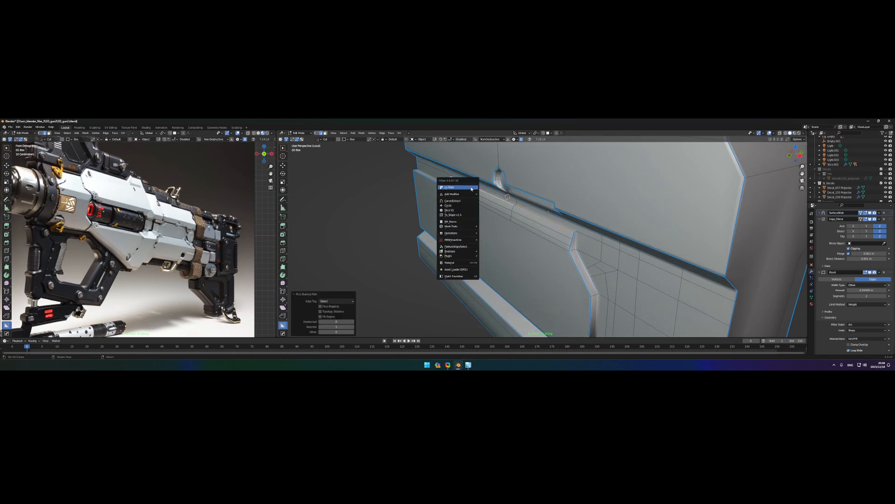
{"action": "left_click", "coordinate": [472, 189]}
{"action": "key", "text": "Tab"}
{"action": "mouse_move", "coordinate": [489, 224]}
{"action": "middle_mouse_down"}
{"action": "mouse_move", "coordinate": [562, 196]}
{"action": "mouse_move", "coordinate": [490, 224]}
{"action": "mouse_move", "coordinate": [467, 220]}
{"action": "middle_mouse_up"}
{"action": "key", "text": "Tab"}
{"action": "scroll", "coordinate": [510, 222], "scroll_direction": "up", "scroll_amount": 4}
{"action": "scroll", "coordinate": [483, 217], "scroll_direction": "up", "scroll_amount": 2}
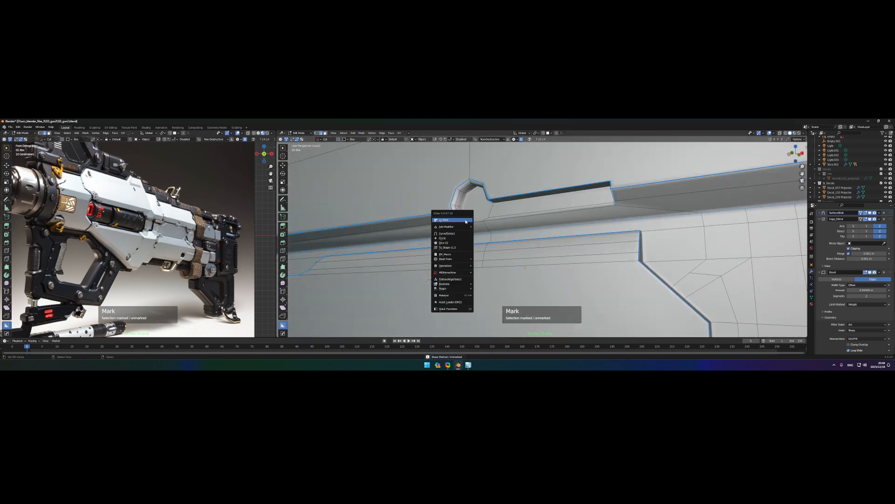
{"action": "key", "text": "Tab"}
{"action": "middle_click_drag", "start_coordinate": [532, 238], "coordinate": [504, 265]}
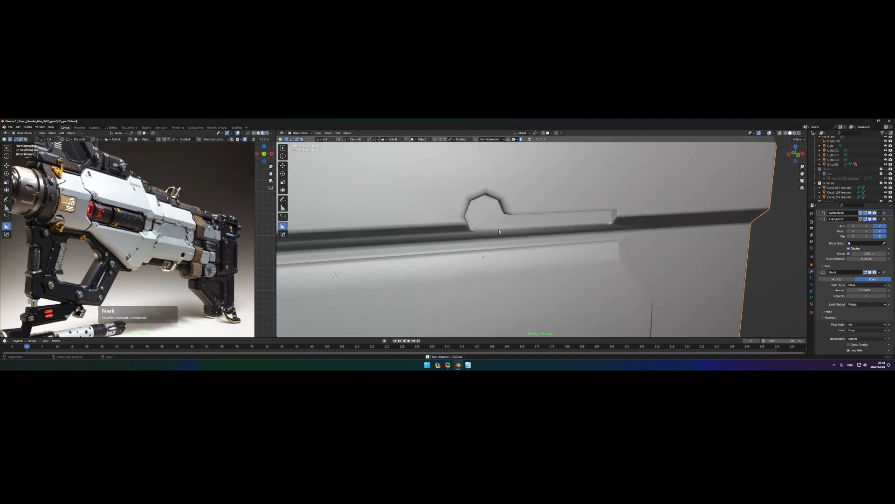
Inset the octagonal keyhole face and mark the slot edges sharp
{"action": "key", "text": "Tab"}
{"action": "left_click", "coordinate": [485, 194]}
{"action": "scroll", "coordinate": [485, 210], "scroll_direction": "up", "scroll_amount": 3}
{"action": "key", "text": "i"}
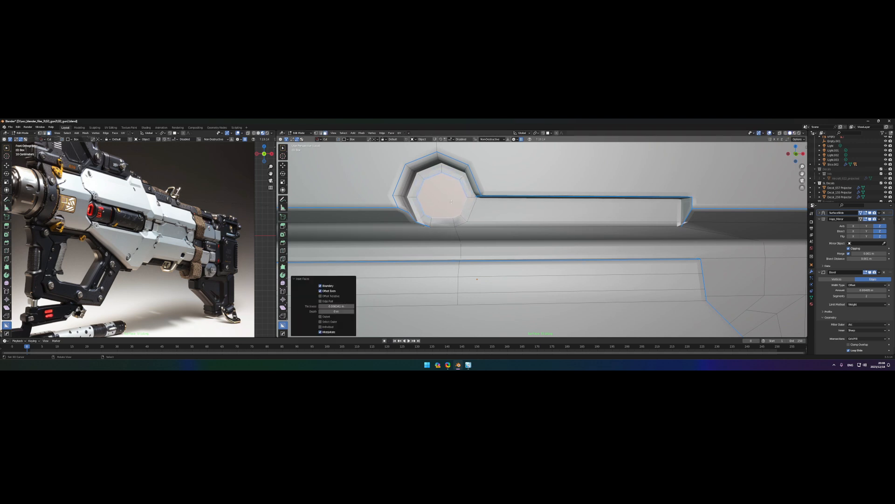
{"action": "left_click", "coordinate": [443, 193]}
{"action": "mouse_move", "coordinate": [490, 238]}
{"action": "middle_mouse_down"}
{"action": "mouse_move", "coordinate": [463, 221]}
{"action": "mouse_move", "coordinate": [489, 224]}
{"action": "mouse_move", "coordinate": [467, 205]}
{"action": "middle_mouse_up"}
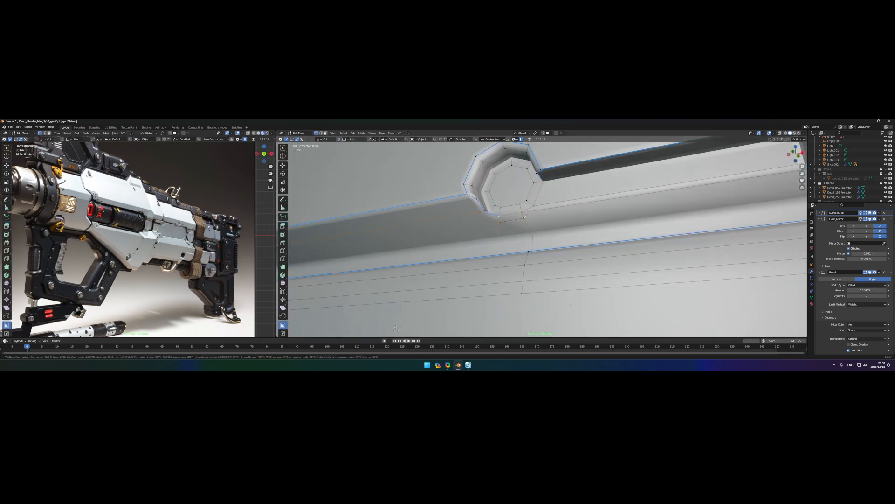
{"action": "mouse_move", "coordinate": [526, 217]}
{"action": "middle_mouse_down"}
{"action": "mouse_move", "coordinate": [532, 231]}
{"action": "mouse_move", "coordinate": [546, 212]}
{"action": "mouse_move", "coordinate": [641, 236]}
{"action": "mouse_move", "coordinate": [546, 280]}
{"action": "mouse_move", "coordinate": [573, 266]}
{"action": "mouse_move", "coordinate": [548, 290]}
{"action": "mouse_move", "coordinate": [637, 260]}
{"action": "middle_mouse_up"}
{"action": "scroll", "coordinate": [601, 224], "scroll_direction": "up", "scroll_amount": 4}
{"action": "scroll", "coordinate": [640, 235], "scroll_direction": "down", "scroll_amount": 4}
{"action": "right_click", "coordinate": [527, 299]}
{"action": "left_click", "coordinate": [526, 299]}
{"action": "key", "text": "Tab"}
{"action": "scroll", "coordinate": [548, 290], "scroll_direction": "down", "scroll_amount": 5}
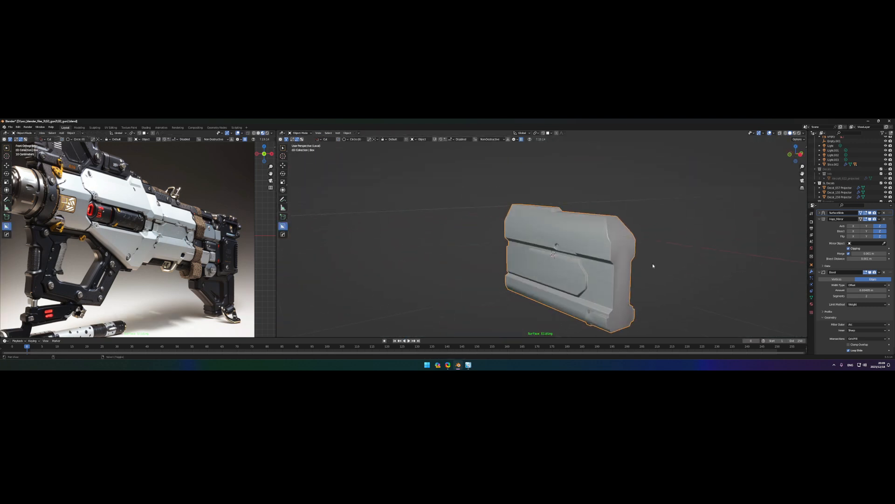
{"action": "scroll", "coordinate": [637, 259], "scroll_direction": "up", "scroll_amount": 5}
Inspect the stepped lower plate in Edit Mode and select the remaining notch edges
{"action": "mouse_move", "coordinate": [559, 266]}
{"action": "middle_mouse_down"}
{"action": "mouse_move", "coordinate": [630, 259]}
{"action": "mouse_move", "coordinate": [552, 229]}
{"action": "mouse_move", "coordinate": [463, 219]}
{"action": "middle_mouse_up"}
{"action": "key", "text": "ctrl+Tab"}
{"action": "left_click", "coordinate": [667, 262]}
{"action": "scroll", "coordinate": [542, 203], "scroll_direction": "up", "scroll_amount": 4}
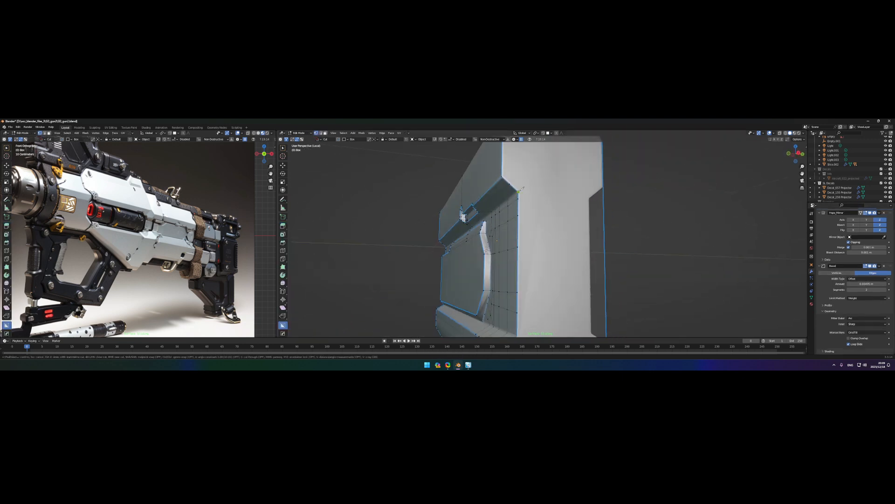
{"action": "mouse_move", "coordinate": [603, 199]}
{"action": "middle_mouse_down"}
{"action": "mouse_move", "coordinate": [481, 204]}
{"action": "mouse_move", "coordinate": [434, 224]}
{"action": "middle_mouse_up"}
{"action": "key", "text": "Tab"}
{"action": "scroll", "coordinate": [490, 224], "scroll_direction": "up", "scroll_amount": 3}
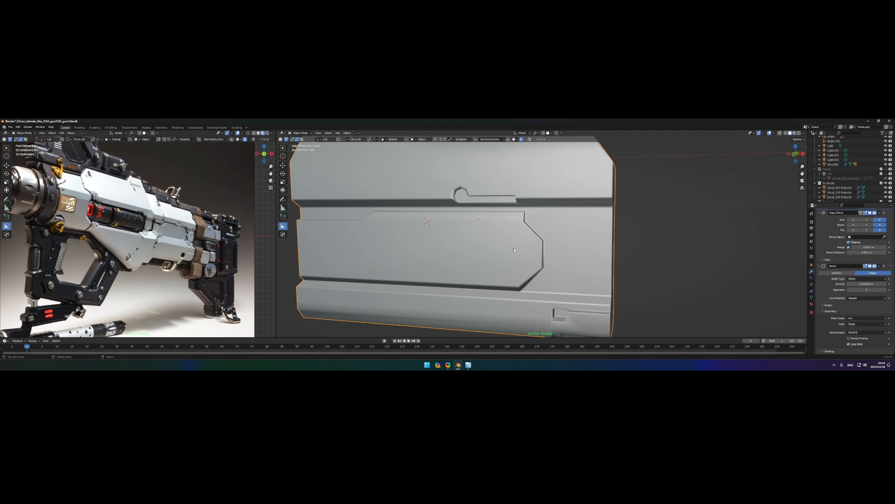
{"action": "middle_click_drag", "start_coordinate": [514, 249], "coordinate": [455, 232]}
{"action": "scroll", "coordinate": [489, 224], "scroll_direction": "down", "scroll_amount": 3}
{"action": "key", "text": "Tab"}
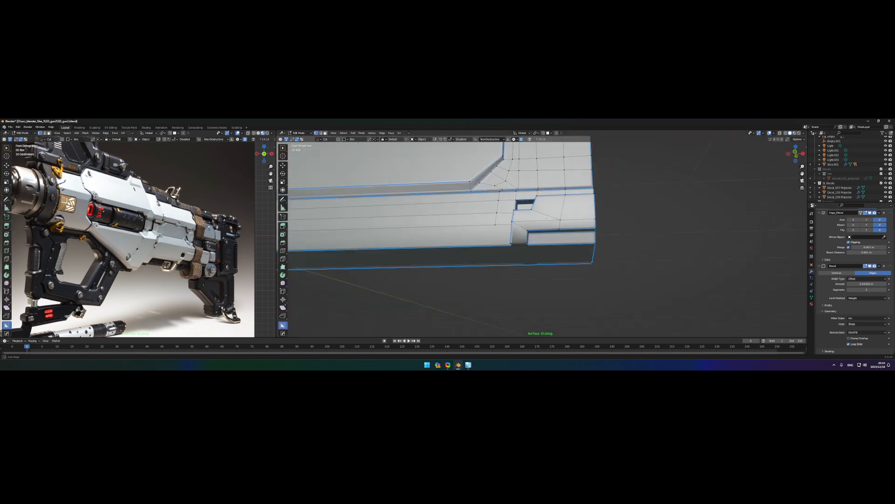
{"action": "mouse_move", "coordinate": [549, 213]}
{"action": "middle_mouse_down"}
{"action": "mouse_move", "coordinate": [490, 238]}
{"action": "mouse_move", "coordinate": [519, 245]}
{"action": "middle_mouse_up"}
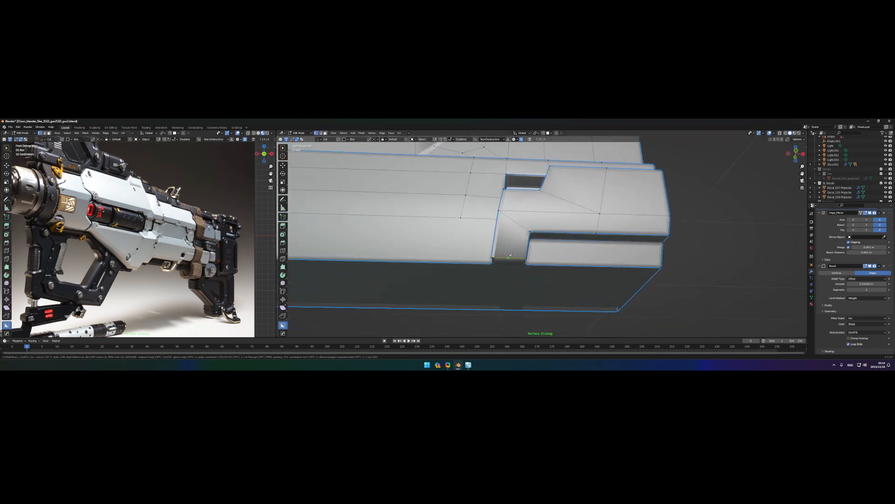
{"action": "middle_click_drag", "start_coordinate": [537, 209], "coordinate": [521, 238]}
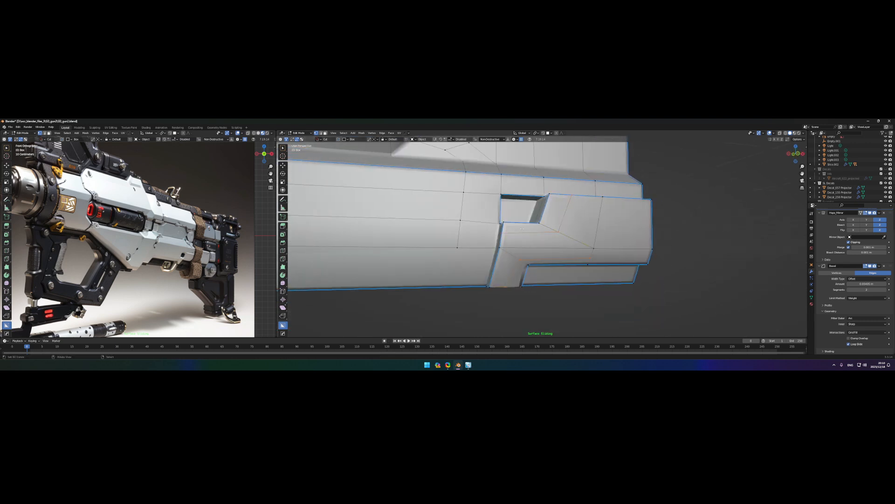
{"action": "mouse_move", "coordinate": [516, 277]}
{"action": "middle_mouse_down"}
{"action": "mouse_move", "coordinate": [518, 258]}
{"action": "mouse_move", "coordinate": [492, 248]}
{"action": "mouse_move", "coordinate": [491, 231]}
{"action": "mouse_move", "coordinate": [534, 235]}
{"action": "mouse_move", "coordinate": [556, 253]}
{"action": "middle_mouse_up"}
Mark the notch edges sharp and zoom out to see the middle section within the full gun
{"action": "key", "text": "Tab"}
{"action": "key", "text": "Tab"}
{"action": "key", "text": "ctrl+e"}
{"action": "mouse_move", "coordinate": [468, 319]}
{"action": "middle_mouse_down"}
{"action": "mouse_move", "coordinate": [578, 248]}
{"action": "mouse_move", "coordinate": [560, 260]}
{"action": "middle_mouse_up"}
{"action": "key", "text": "Tab"}
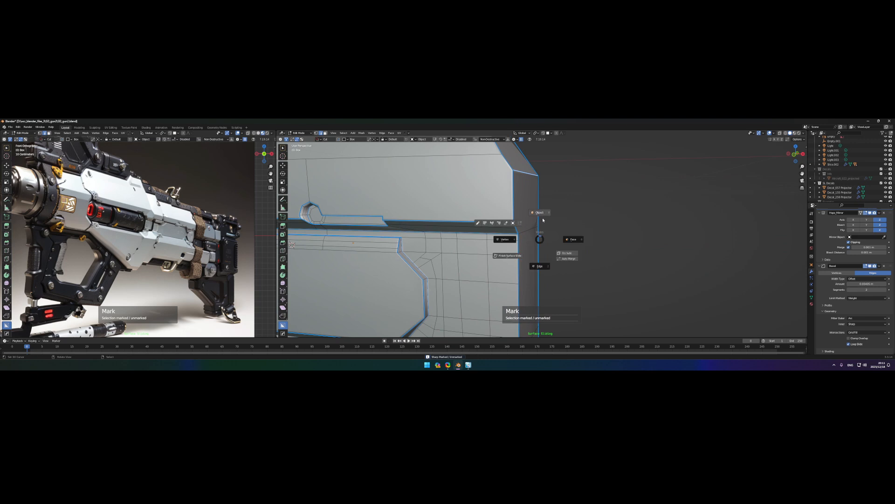
{"action": "scroll", "coordinate": [490, 246], "scroll_direction": "down", "scroll_amount": 3}
{"action": "middle_click_drag", "start_coordinate": [490, 245], "coordinate": [473, 247]}
{"action": "scroll", "coordinate": [519, 219], "scroll_direction": "up", "scroll_amount": 2}
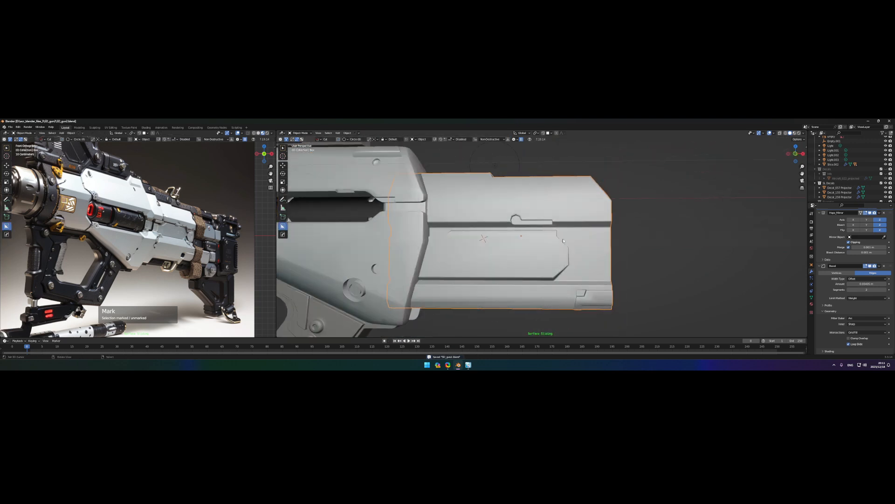